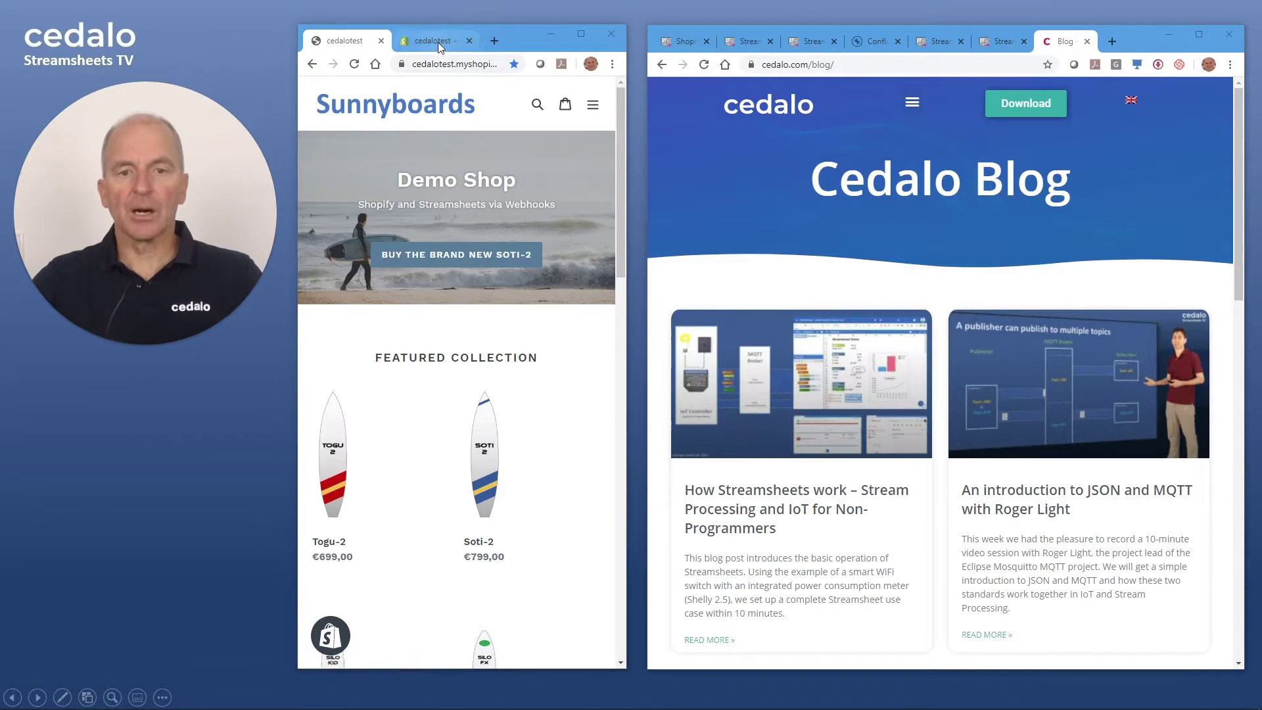
- Go from the store admin to Settings > Notifications
left_click(439, 41)
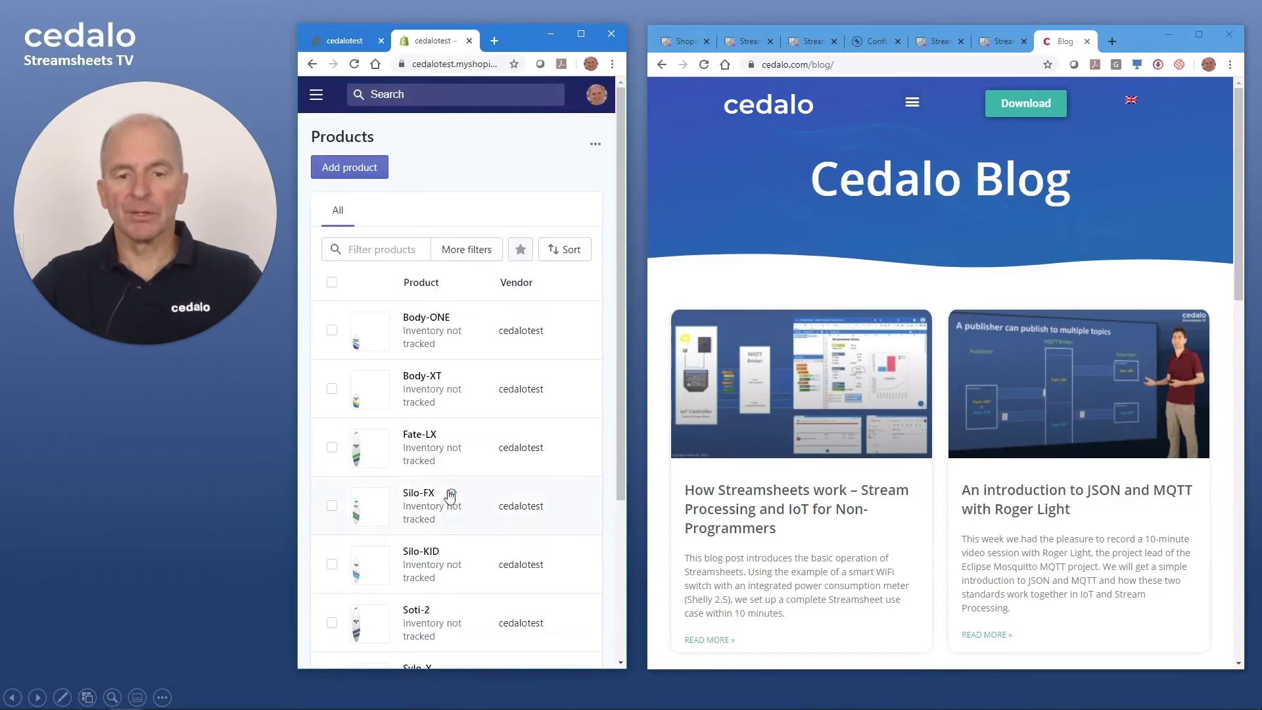
scroll(452, 499, "down", 3)
scroll(453, 487, "up", 3)
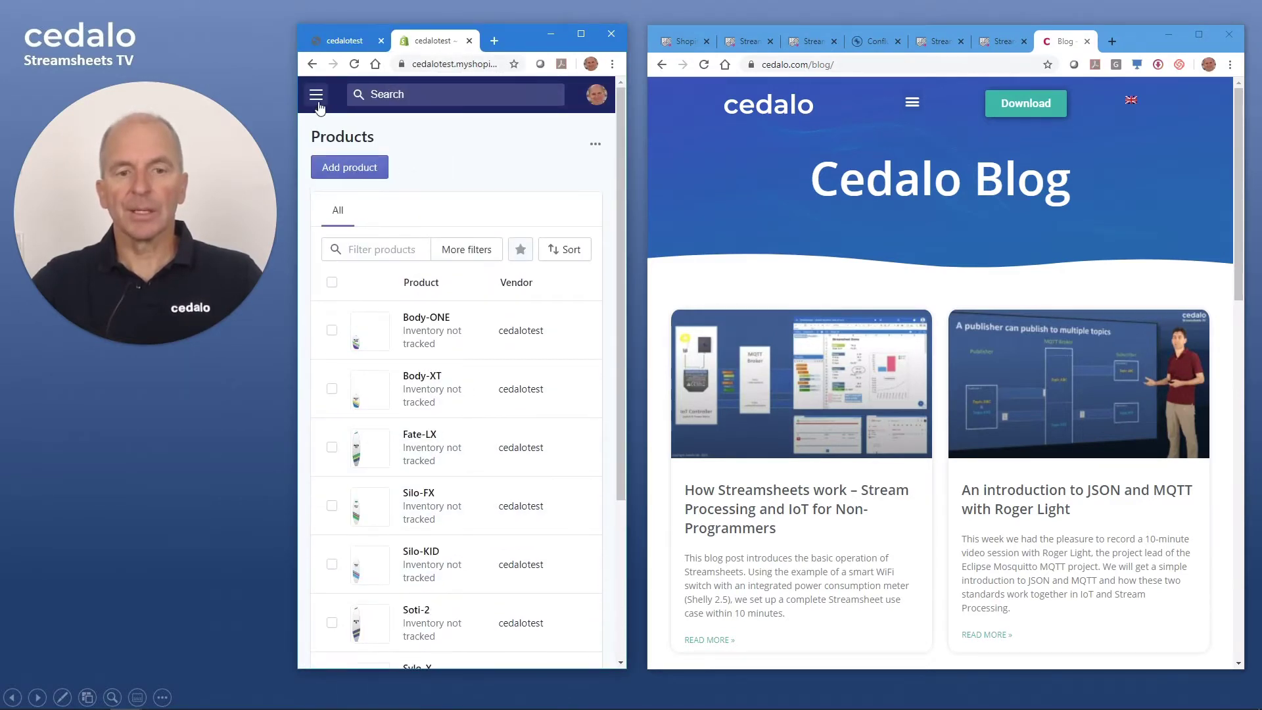
left_click(316, 94)
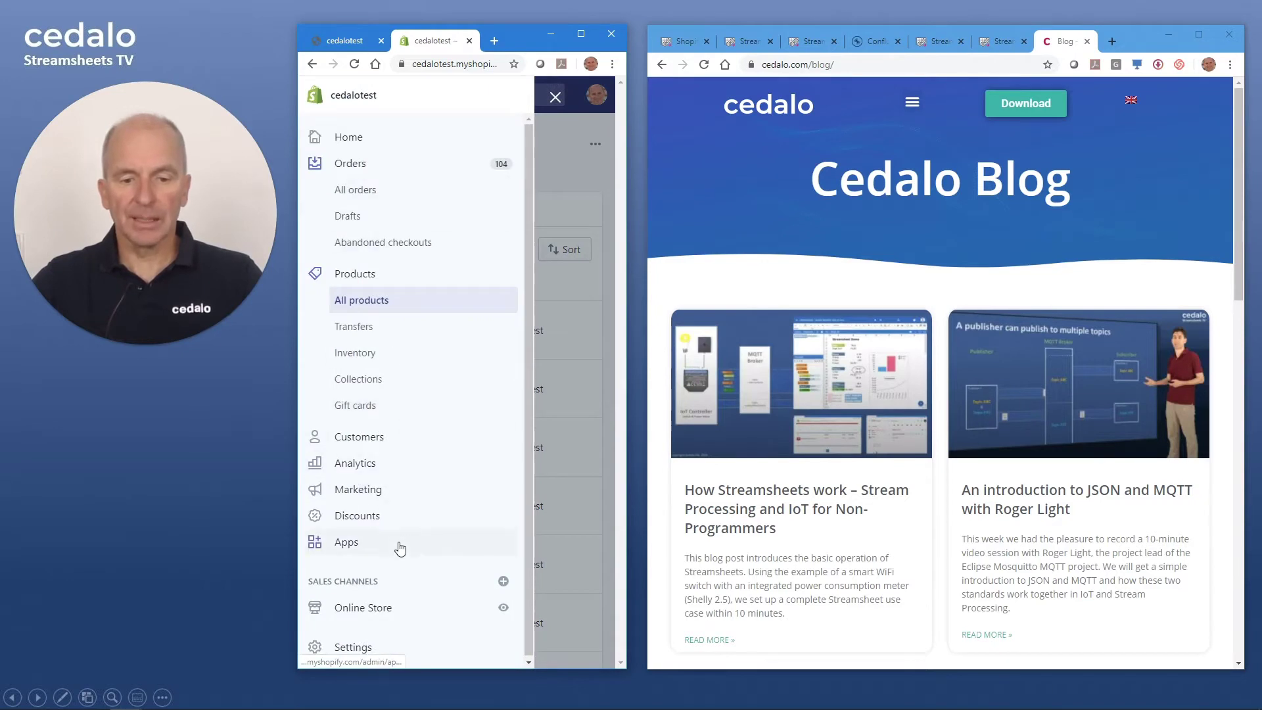
left_click(361, 647)
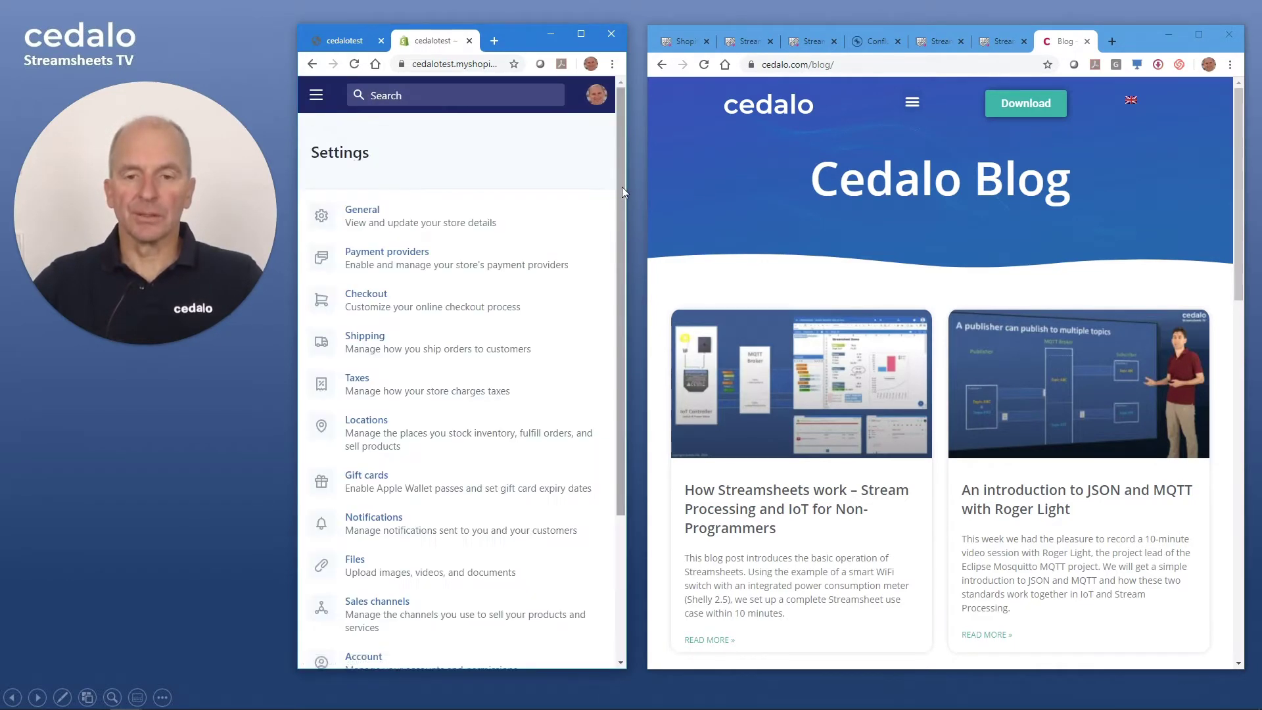
left_click(406, 525)
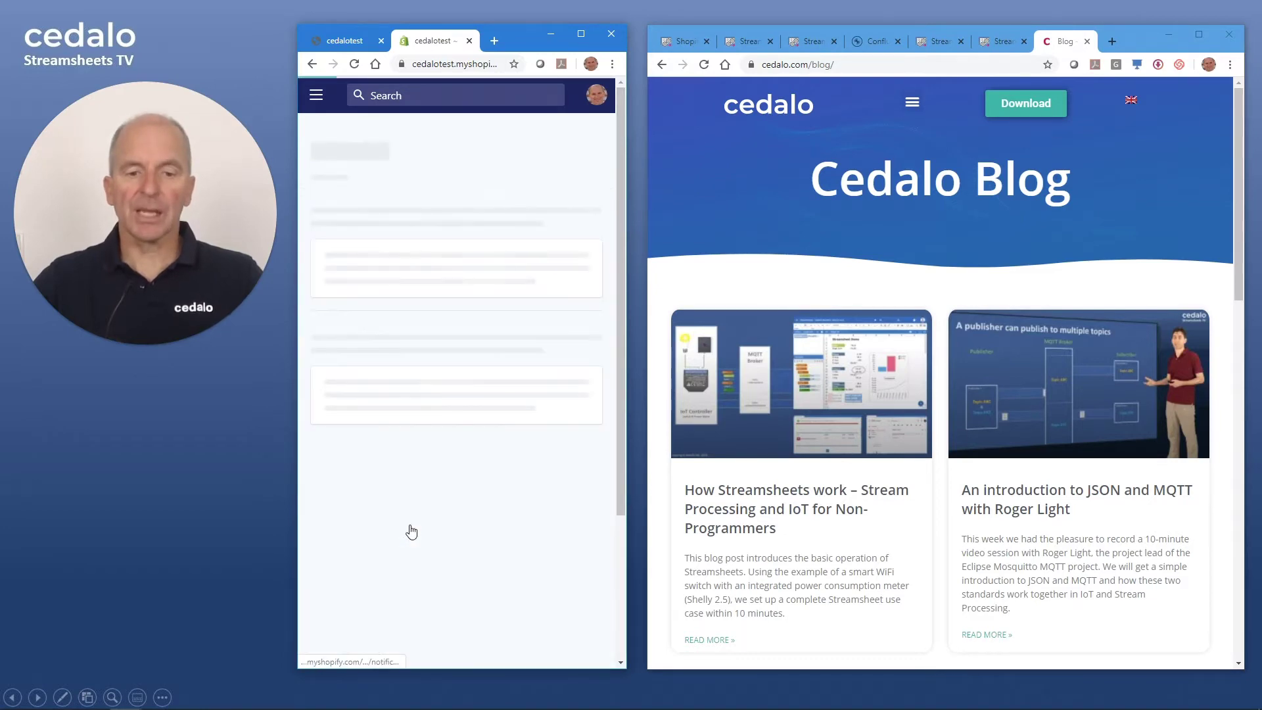
- Scroll to Webhooks and select the Order creation callback URL on democloud.cedalo.com
left_click_drag(621, 131, 592, 625)
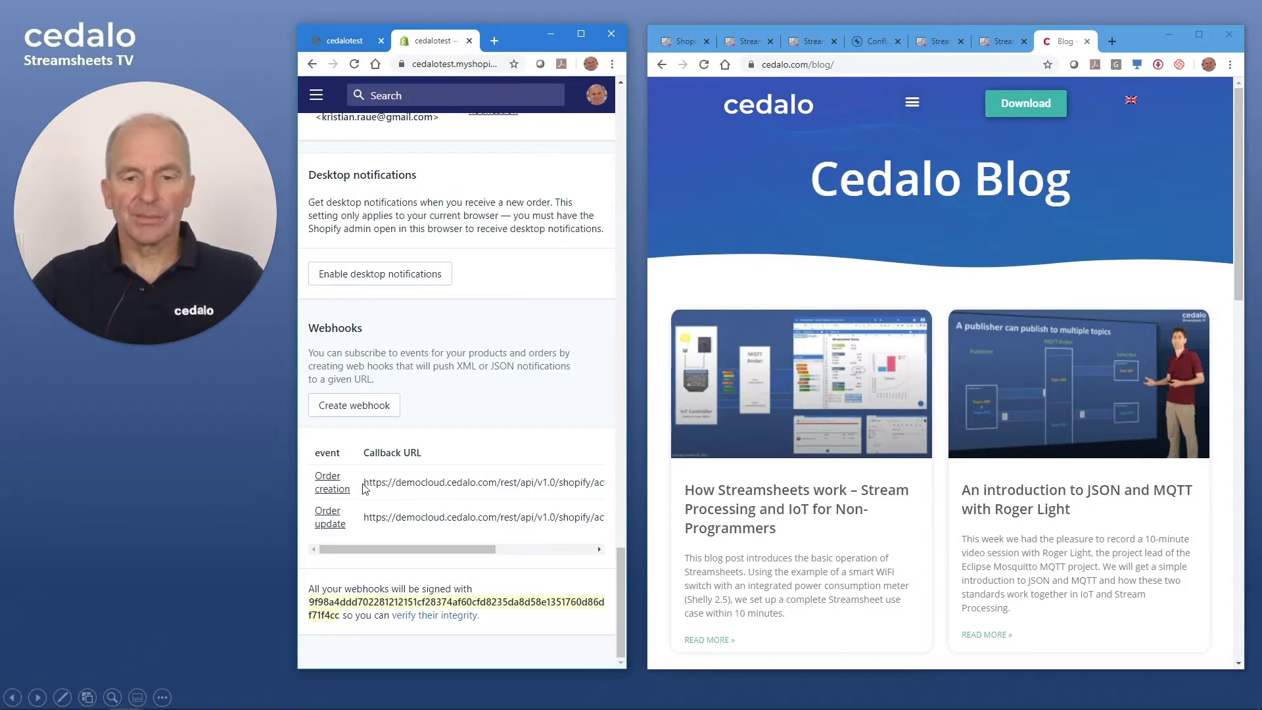
left_click_drag(366, 484, 455, 483)
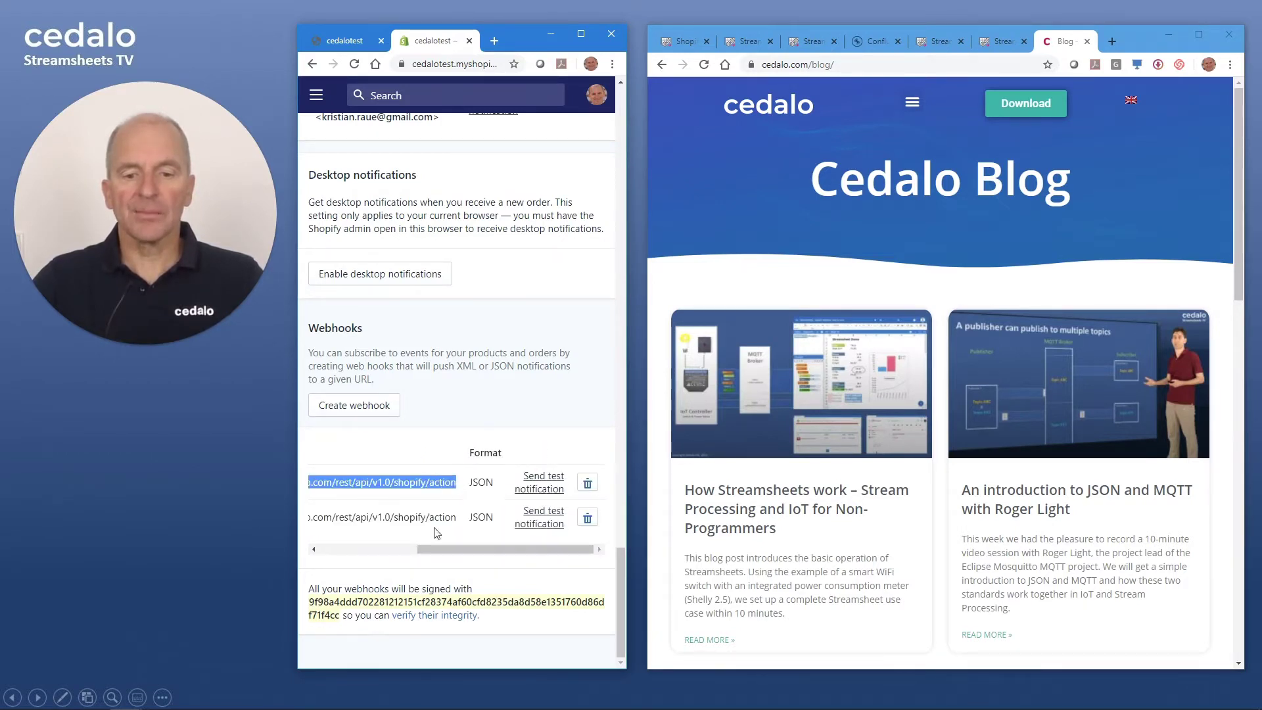
left_click_drag(440, 547, 363, 550)
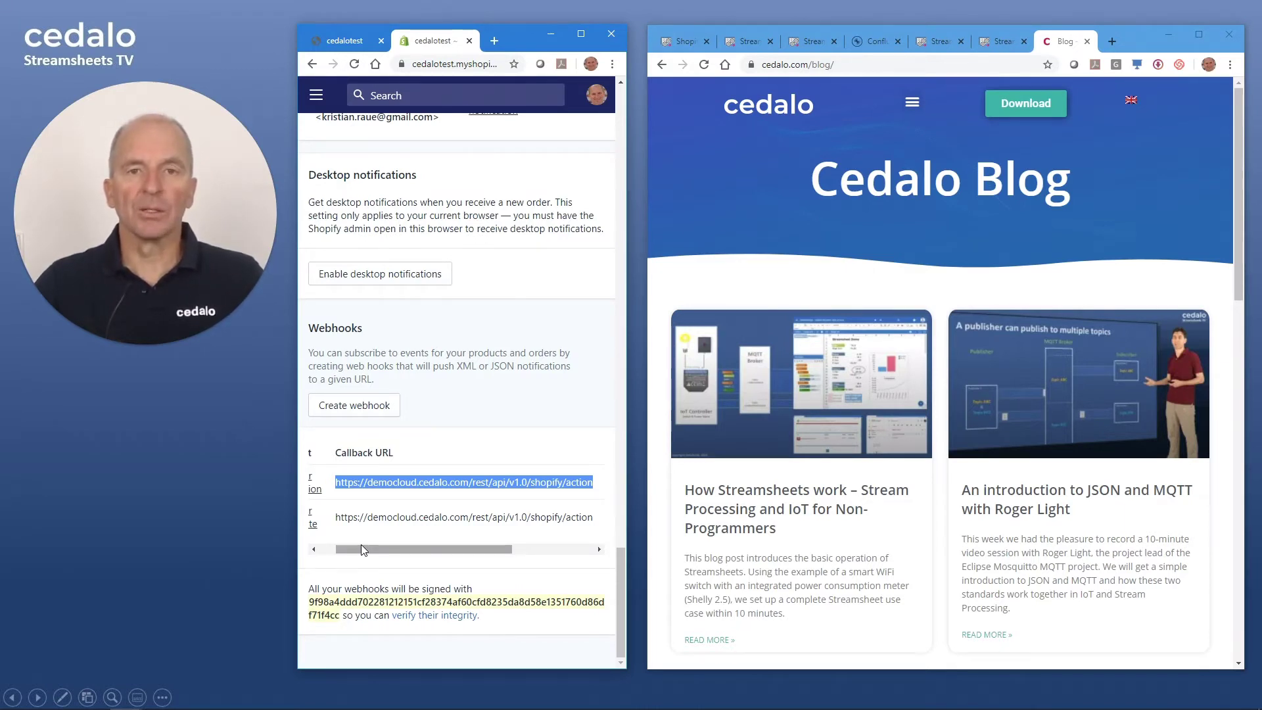
left_click_drag(361, 549, 344, 550)
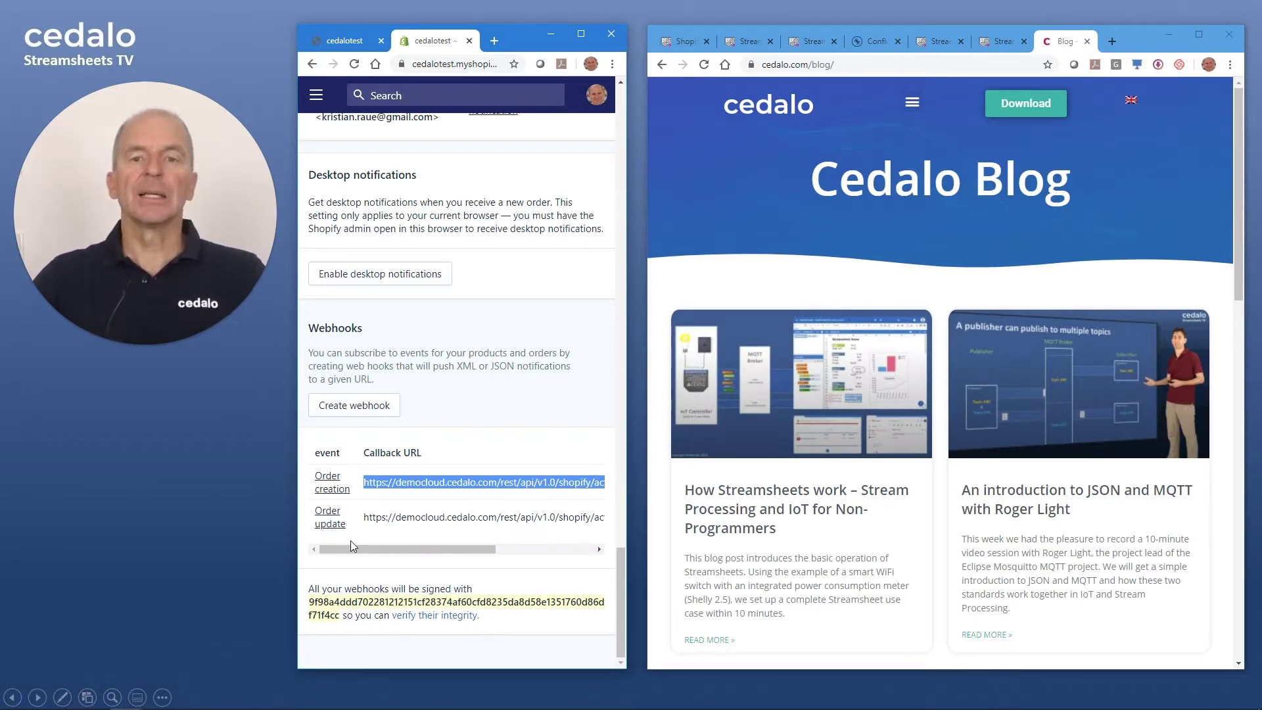
mouse_move(352, 550)
left_mouse_down()
mouse_move(449, 556)
mouse_move(353, 554)
left_mouse_up()
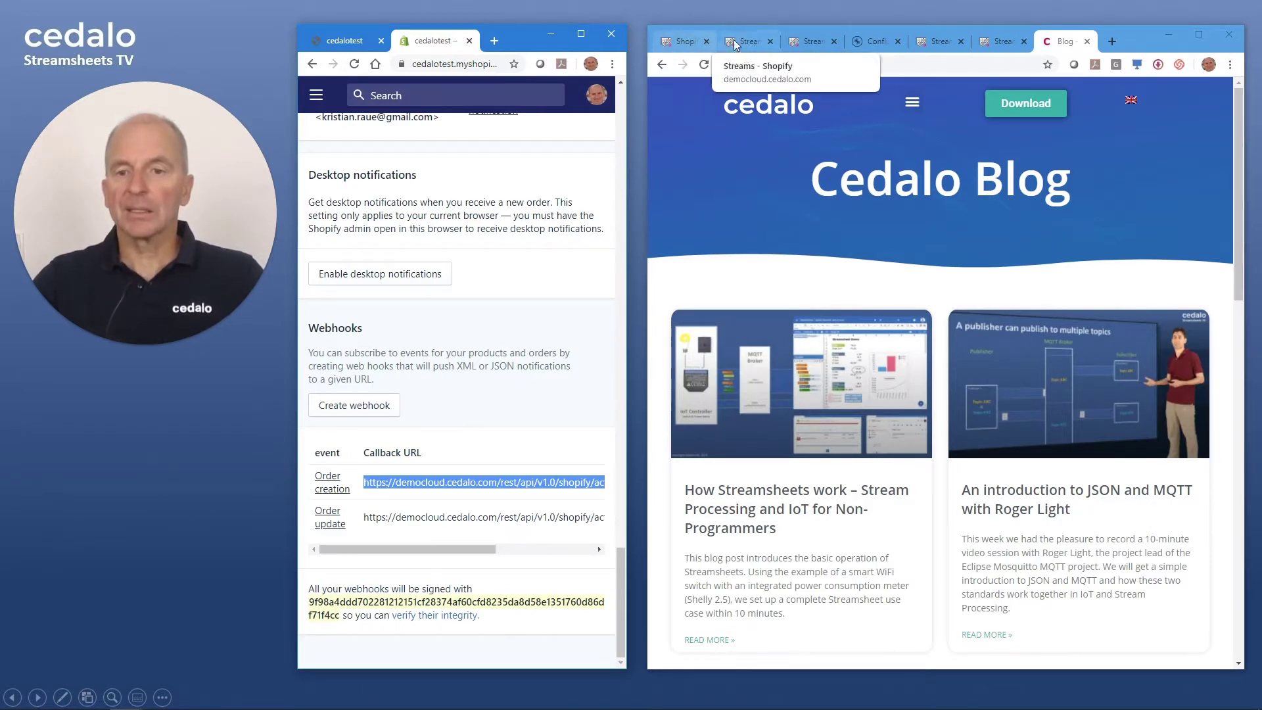
- Match the connector's shopify/ path and Shopify_Consumer's action topic to the webhook URL, then open Stream Machine
left_click(752, 43)
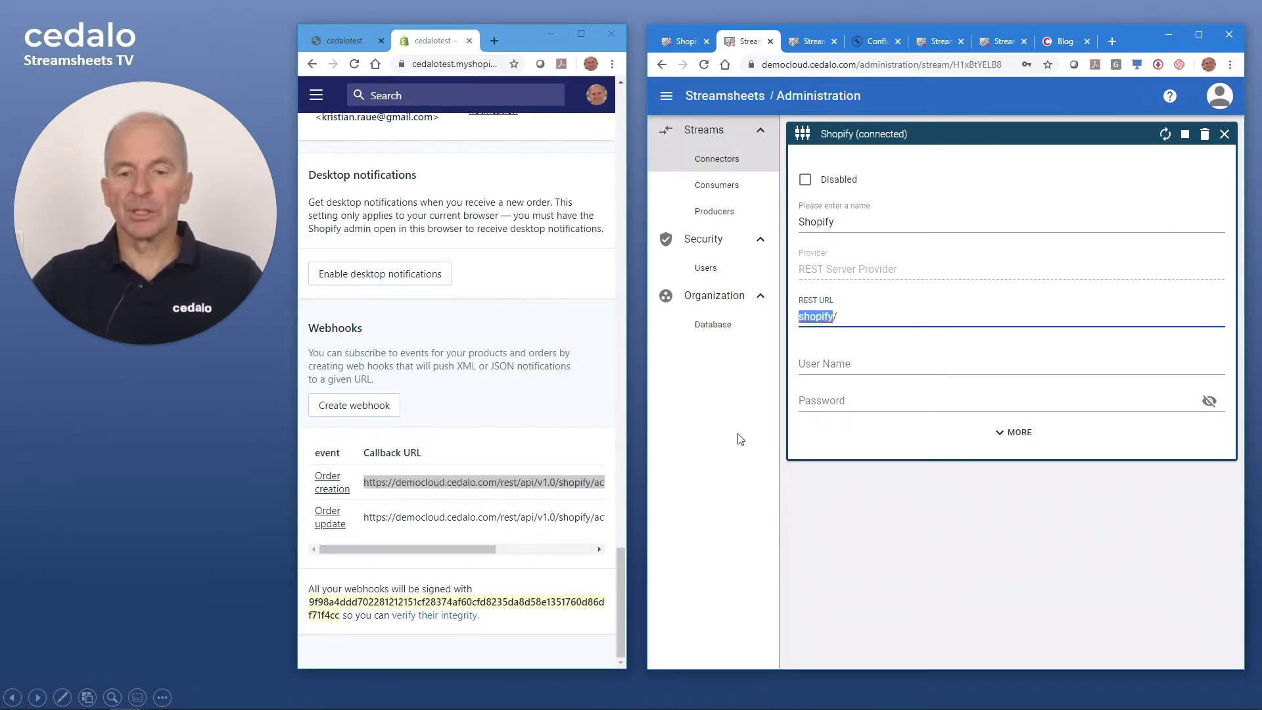
double_click(569, 482)
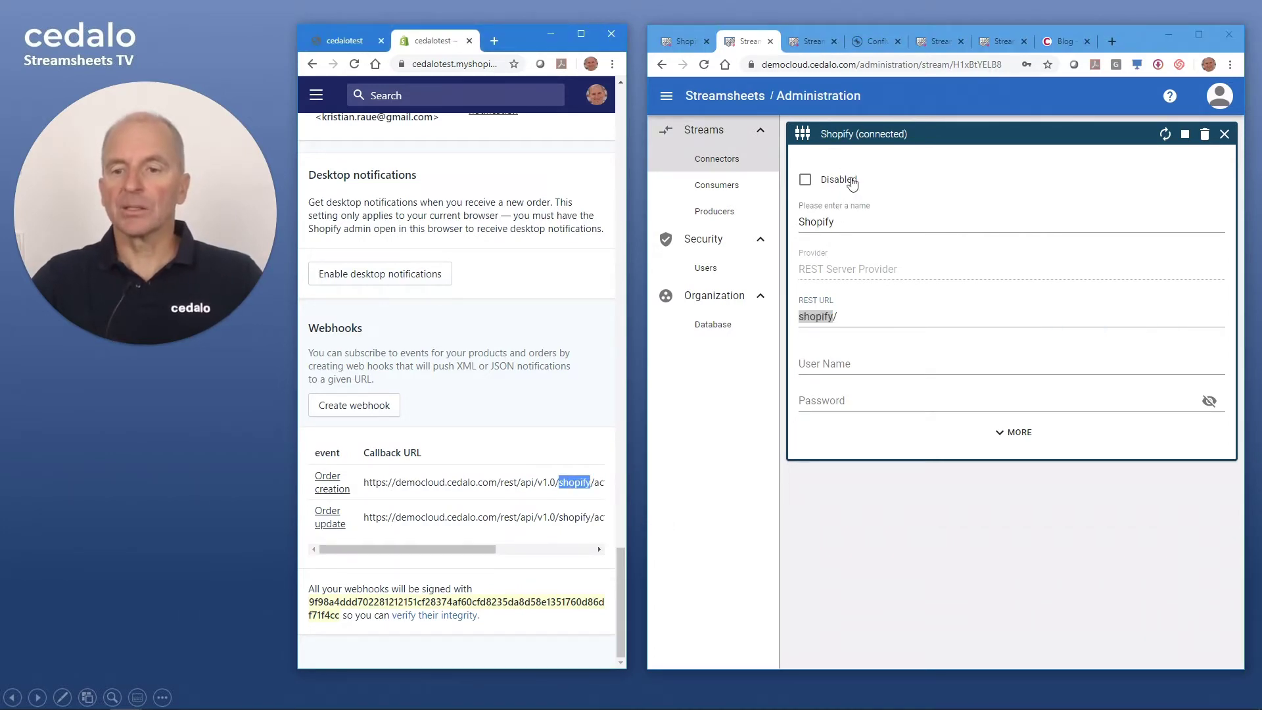
key("ctrl+Tab")
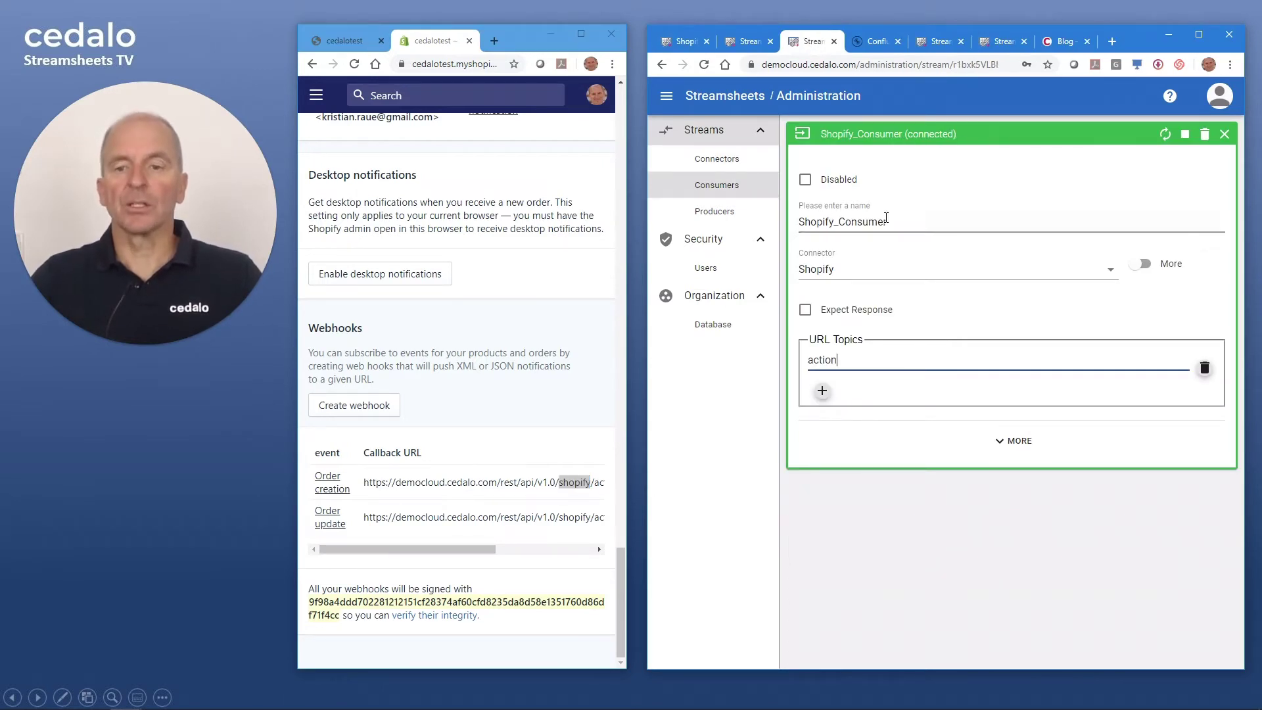
double_click(842, 359)
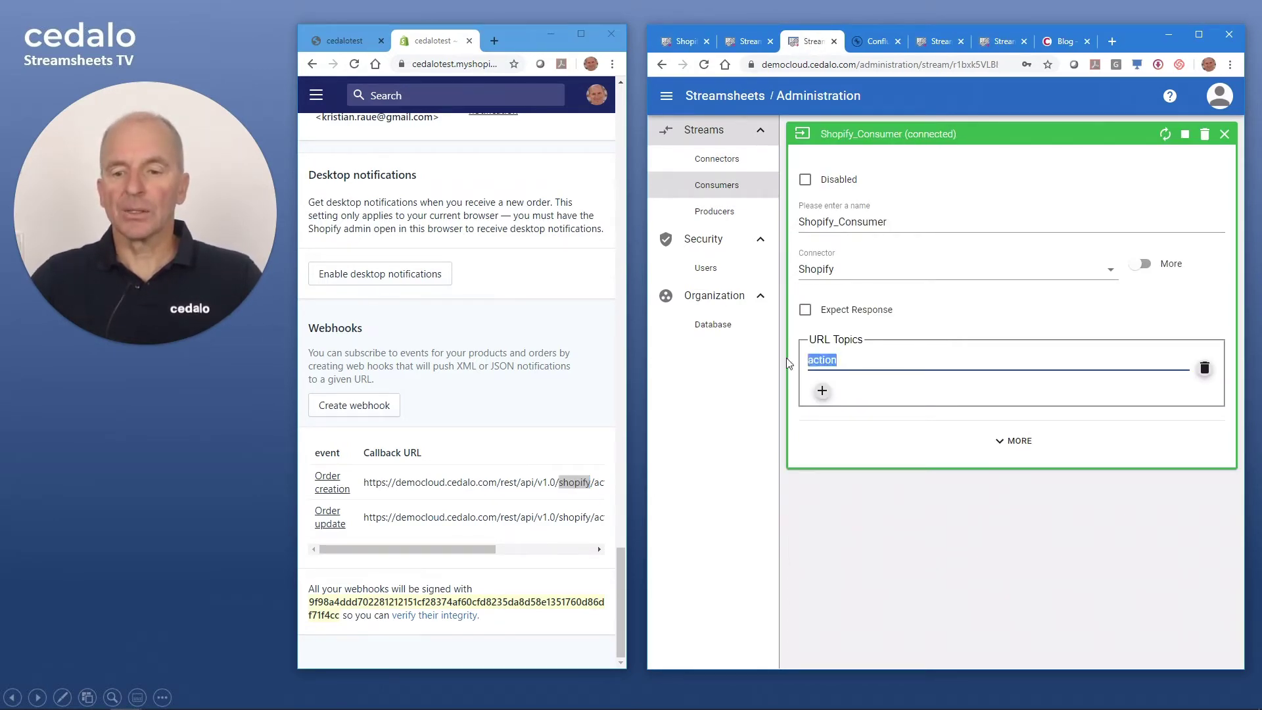
double_click(605, 485)
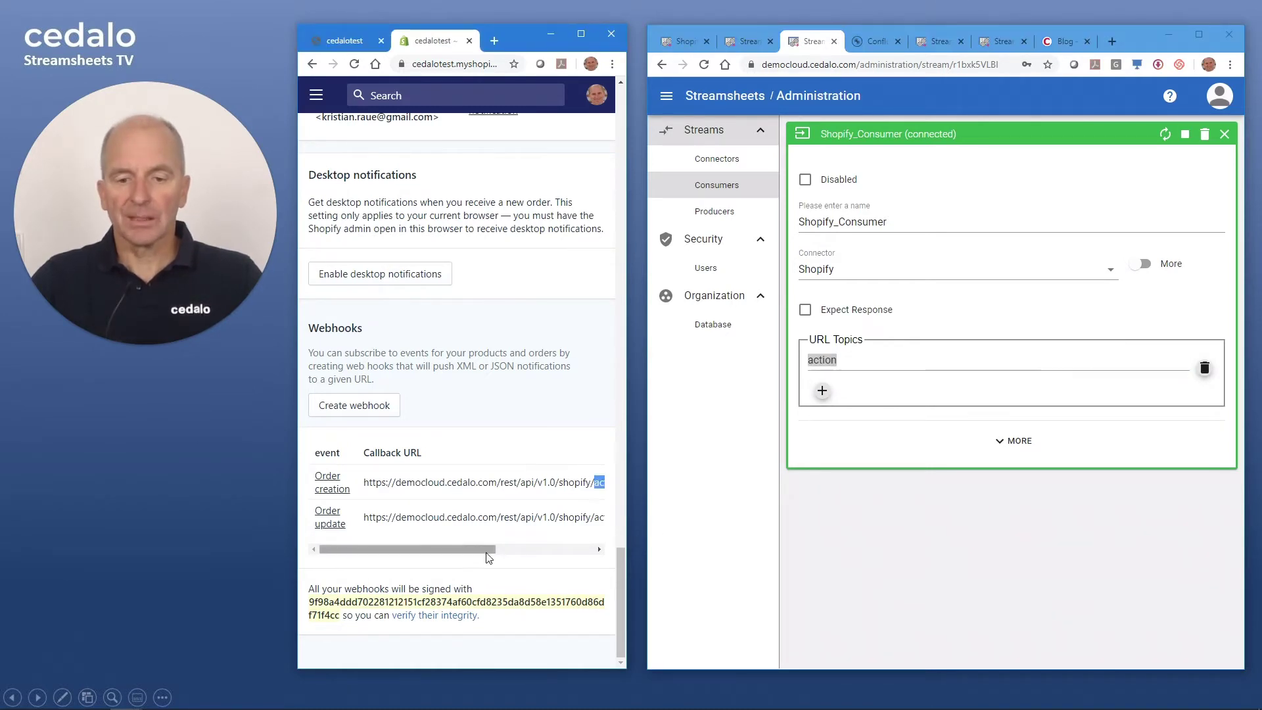
left_click_drag(491, 552, 525, 552)
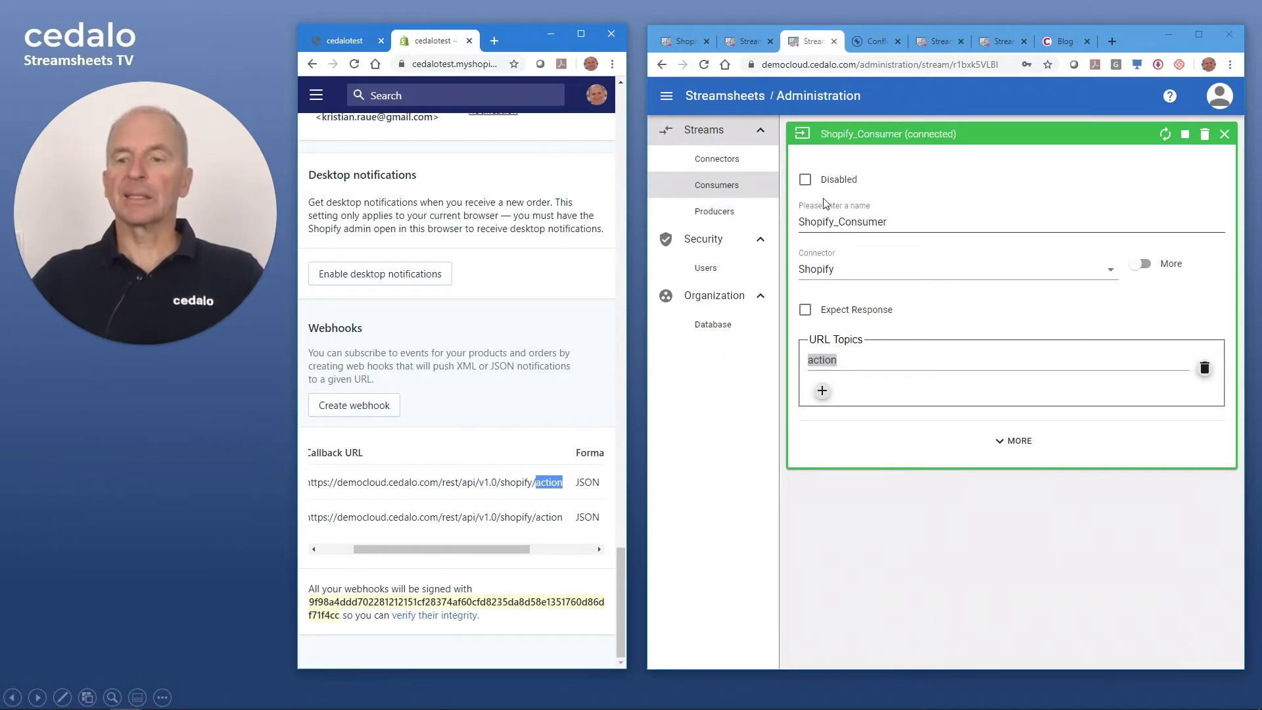
left_click(684, 42)
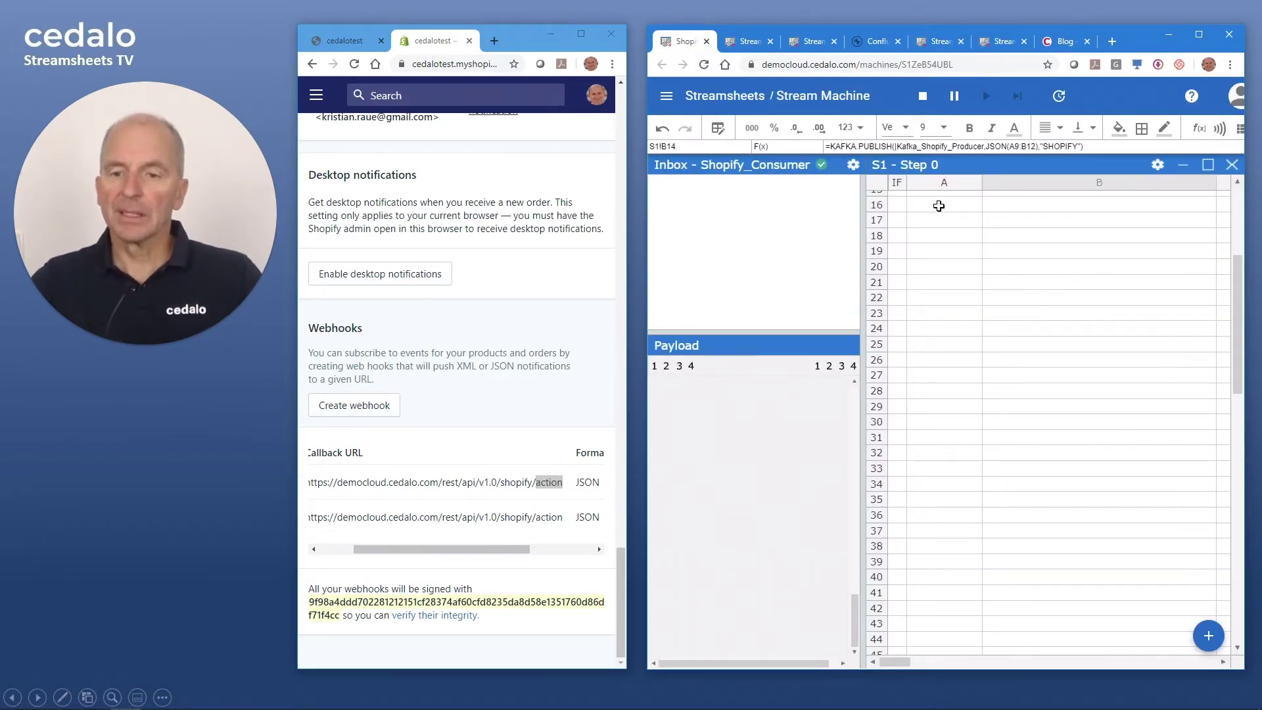
- Review the Inbox's Streamsheet Settings, cancel without changes, and return to the Sunnyboards demo shop
left_click(851, 166)
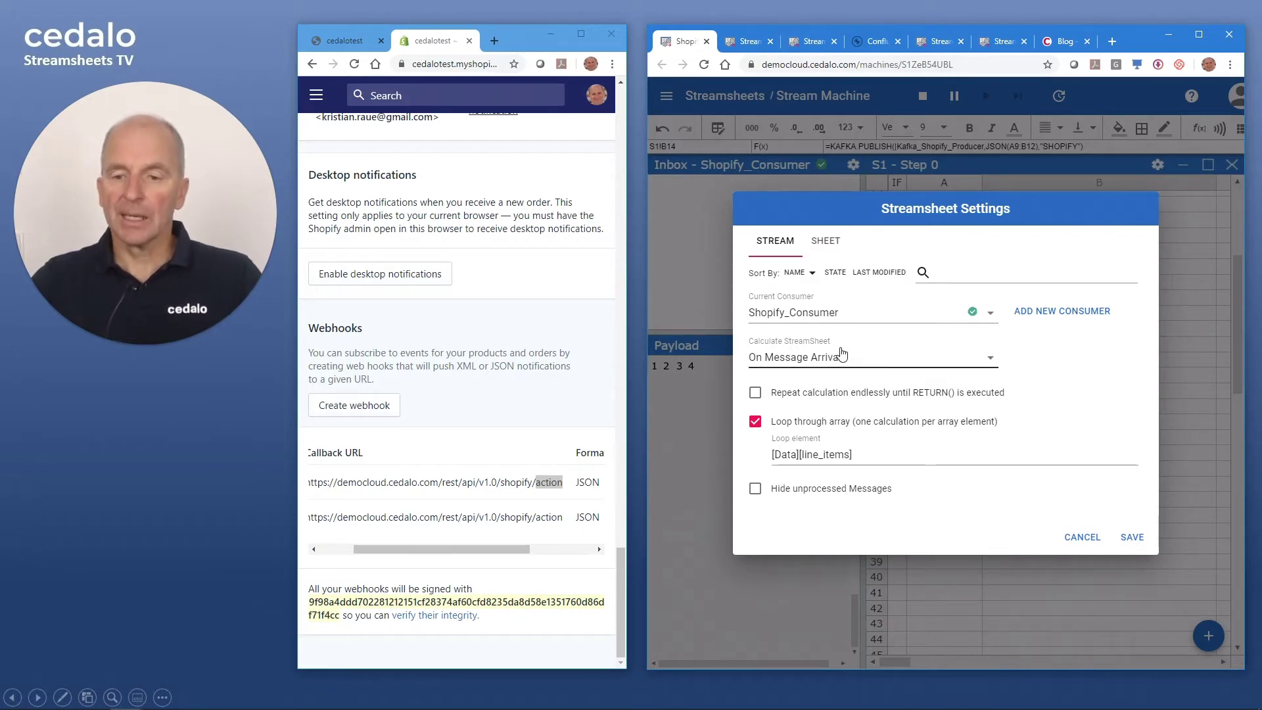
left_click(1074, 538)
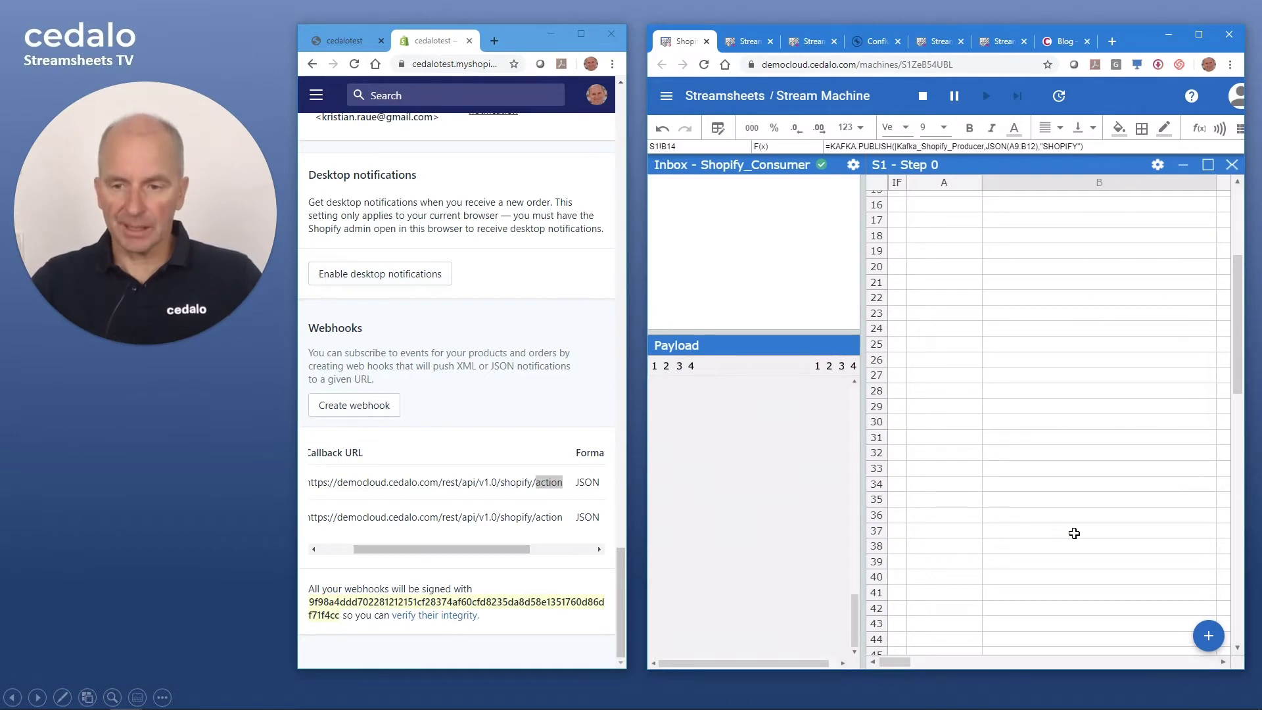
left_click(355, 42)
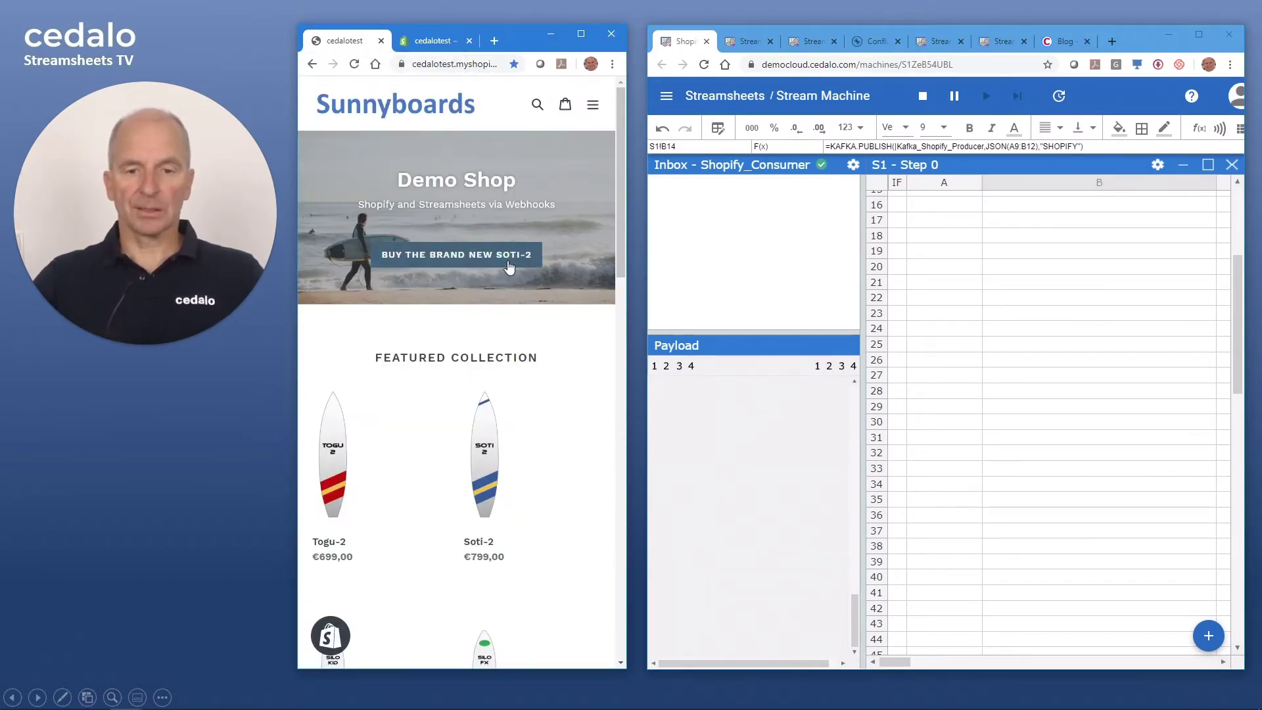
- Add the Soti-2 board to the cart and check out, saving billing info, to the payment step
left_click(496, 262)
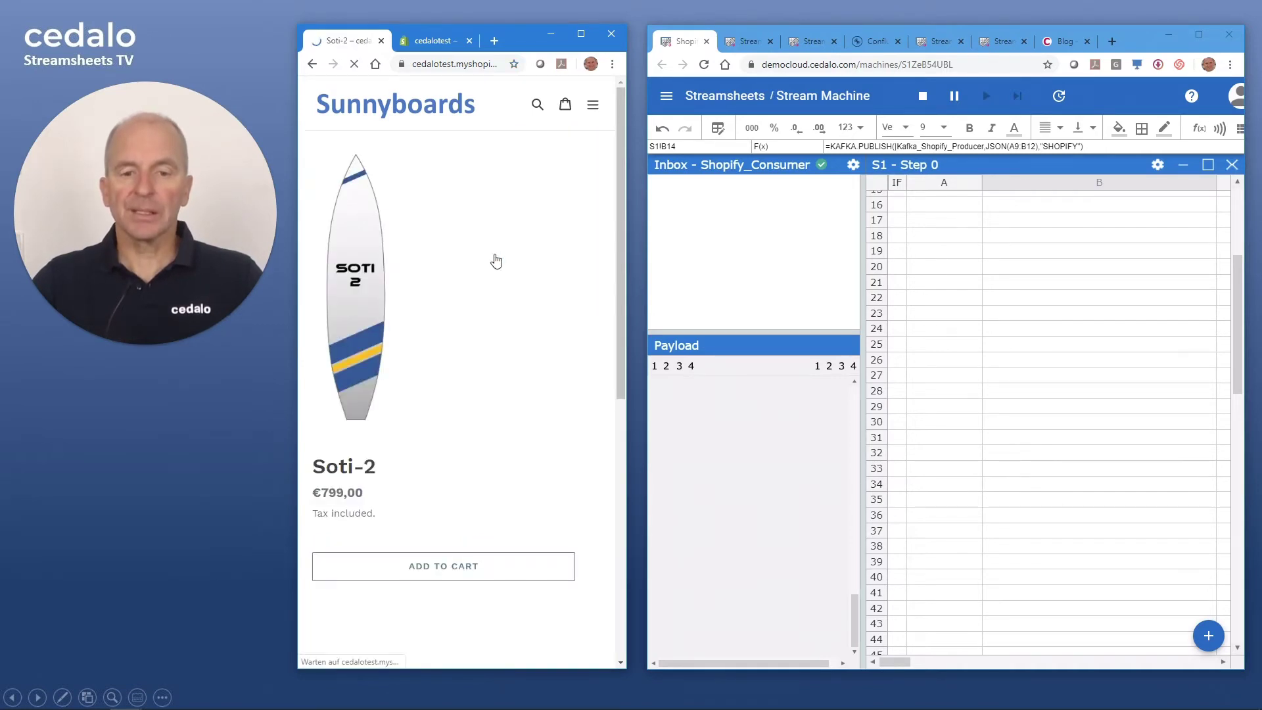
left_click(433, 569)
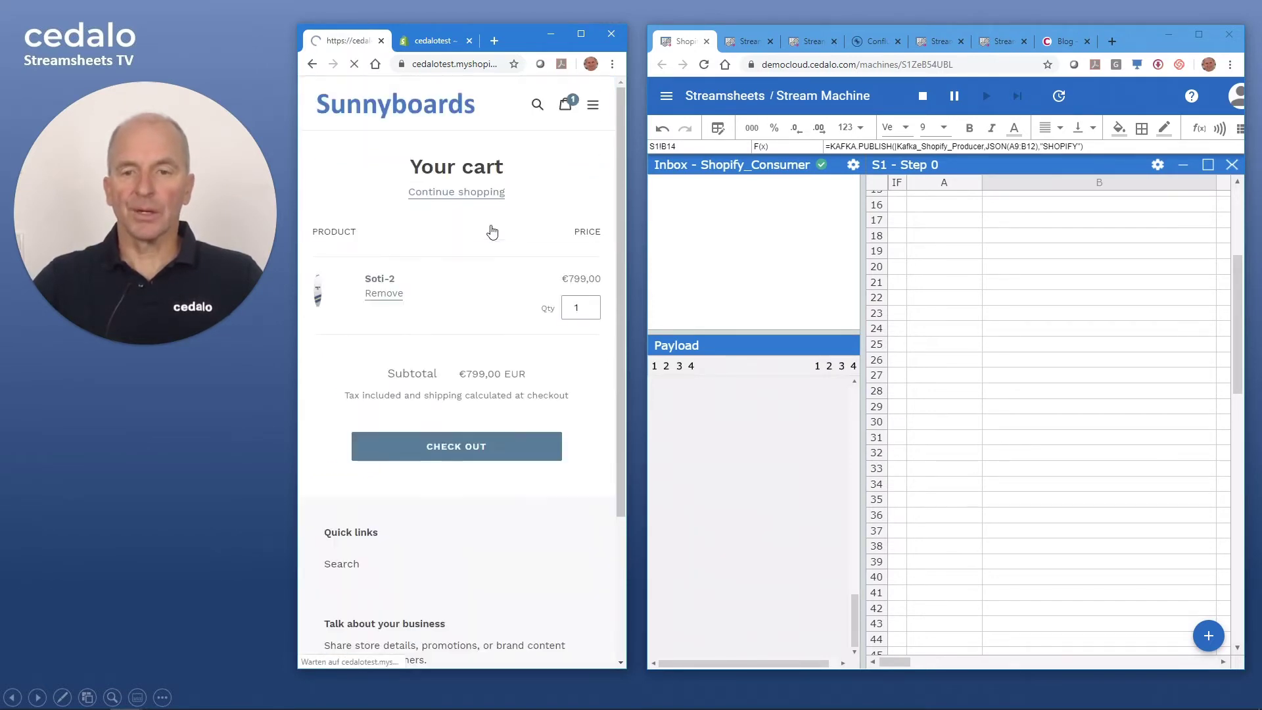
left_click(468, 455)
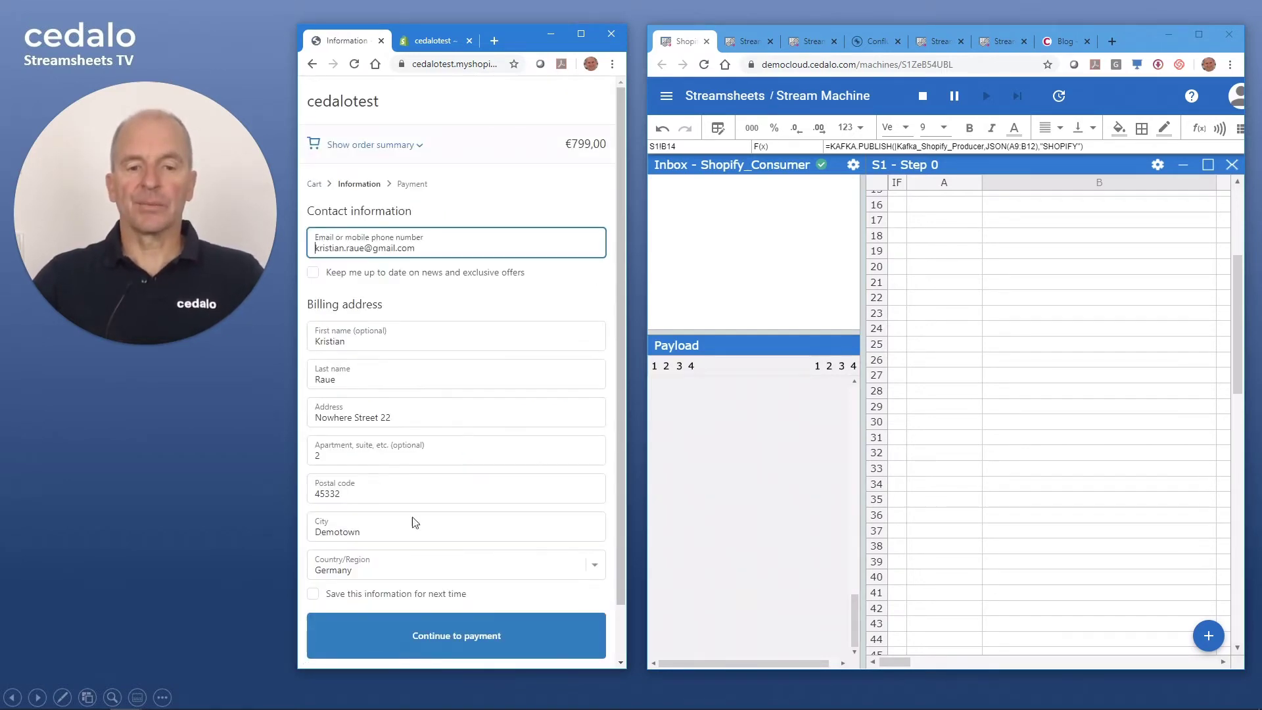
left_click(313, 593)
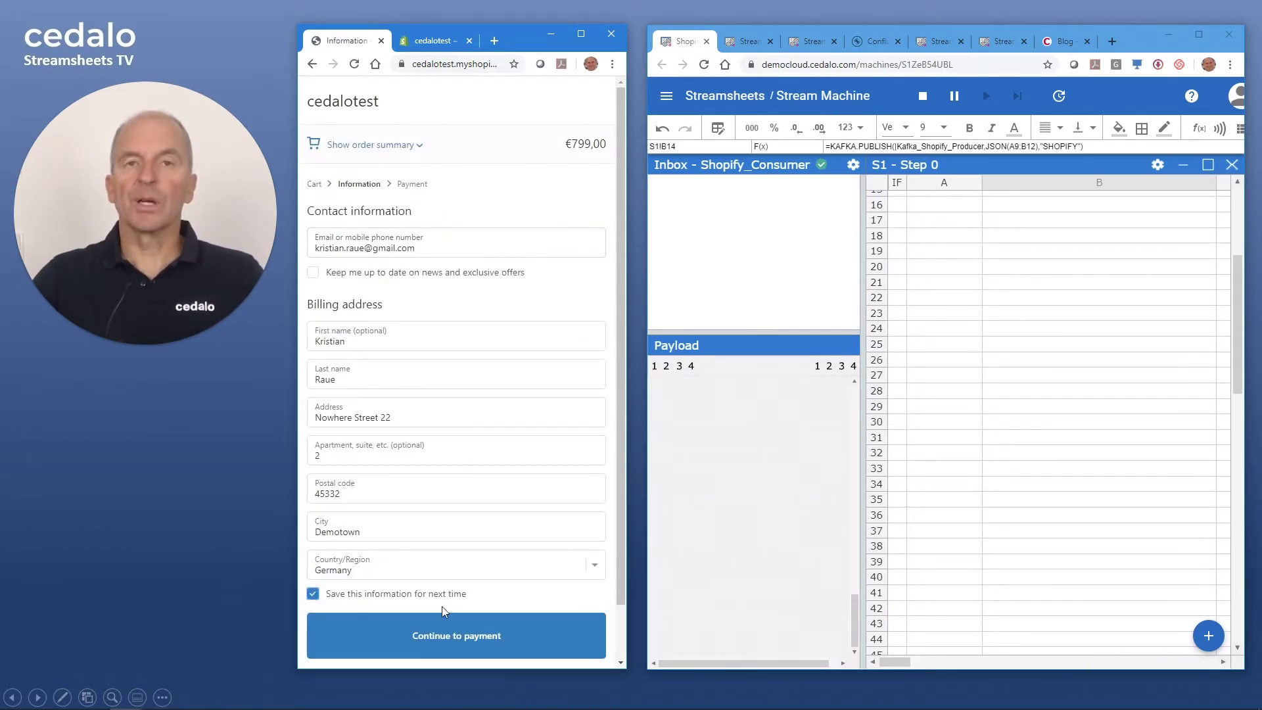
left_click(463, 636)
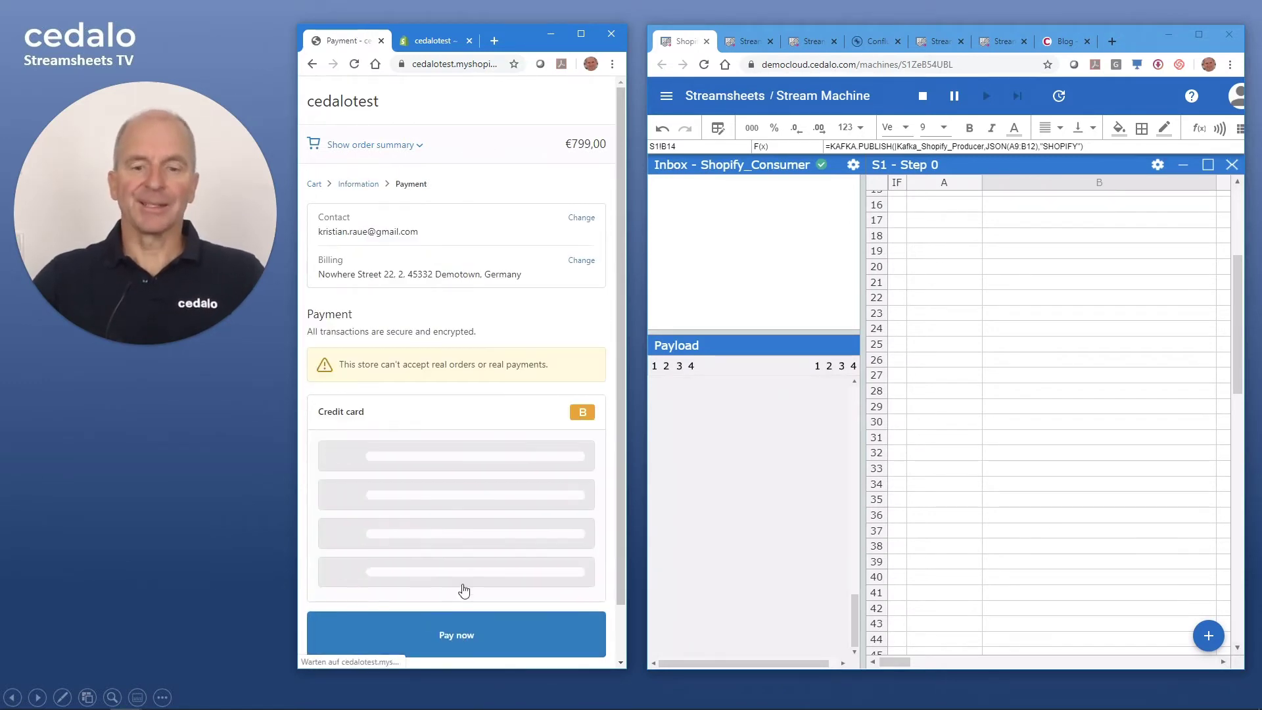
- Enter the test card number, cardholder's name, expiry 02 / 22 and security code, then pay
left_click(390, 453)
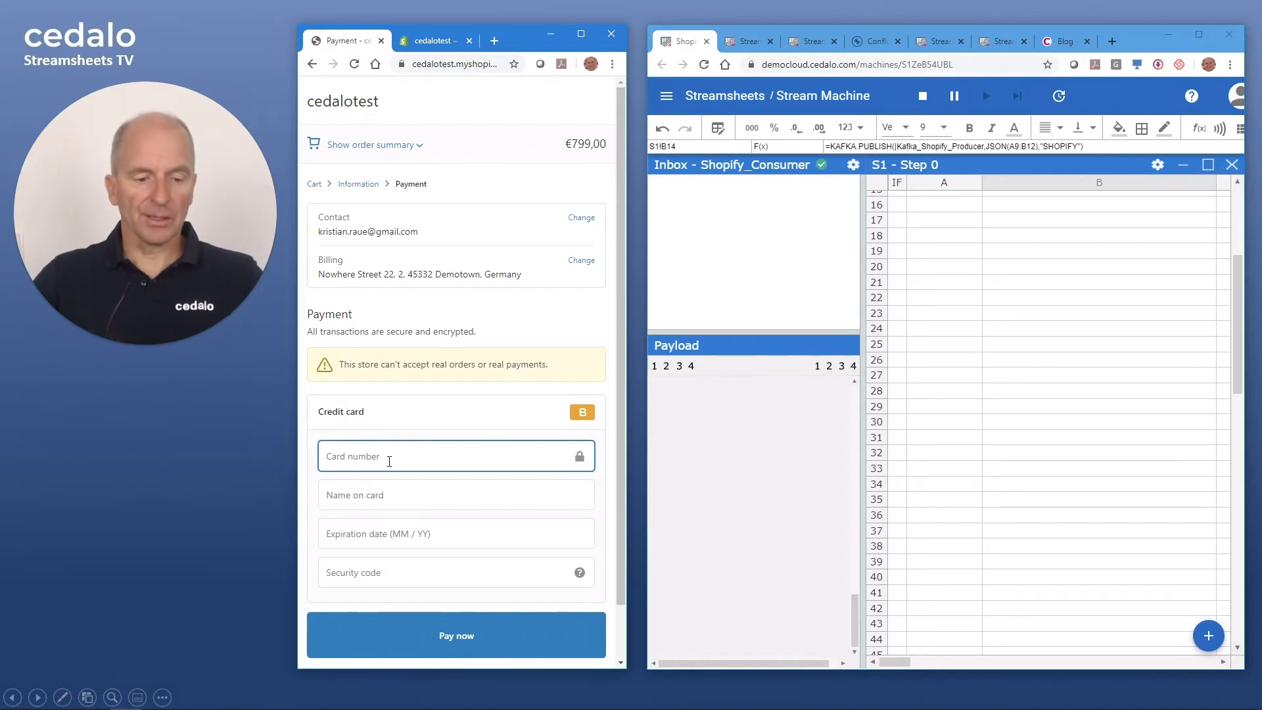
type("1")
left_click(372, 495)
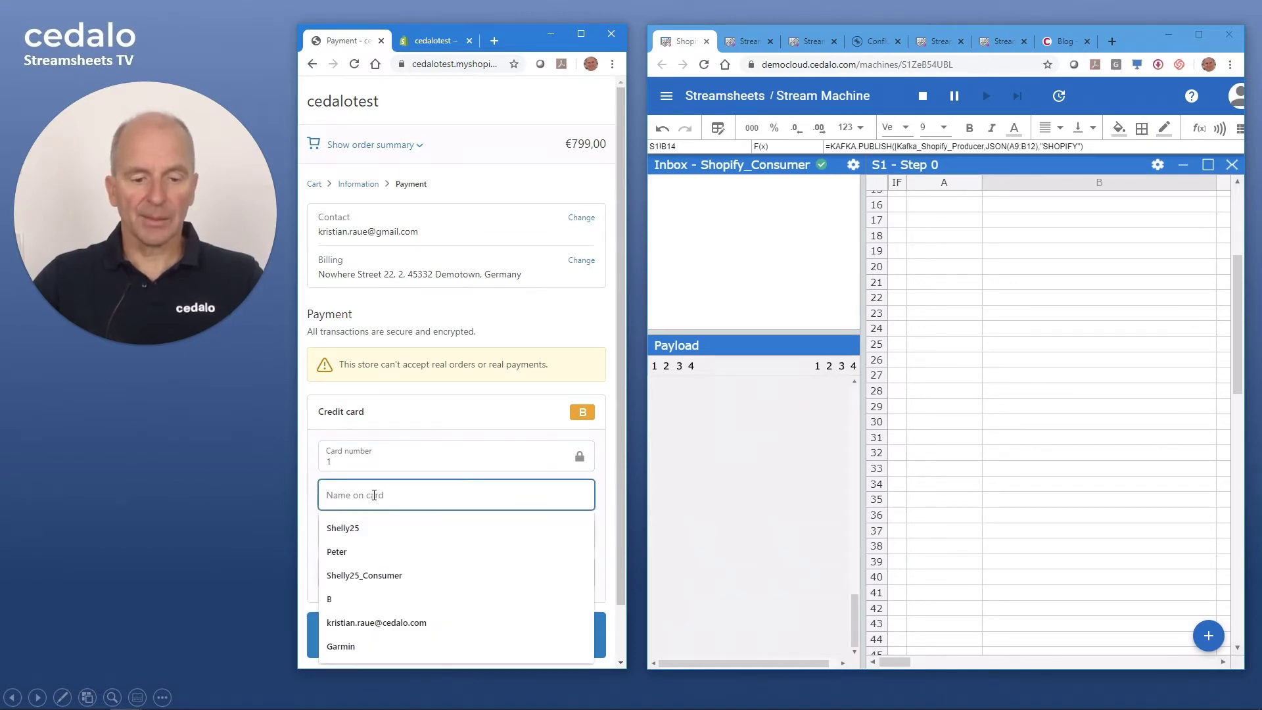
type("Kri")
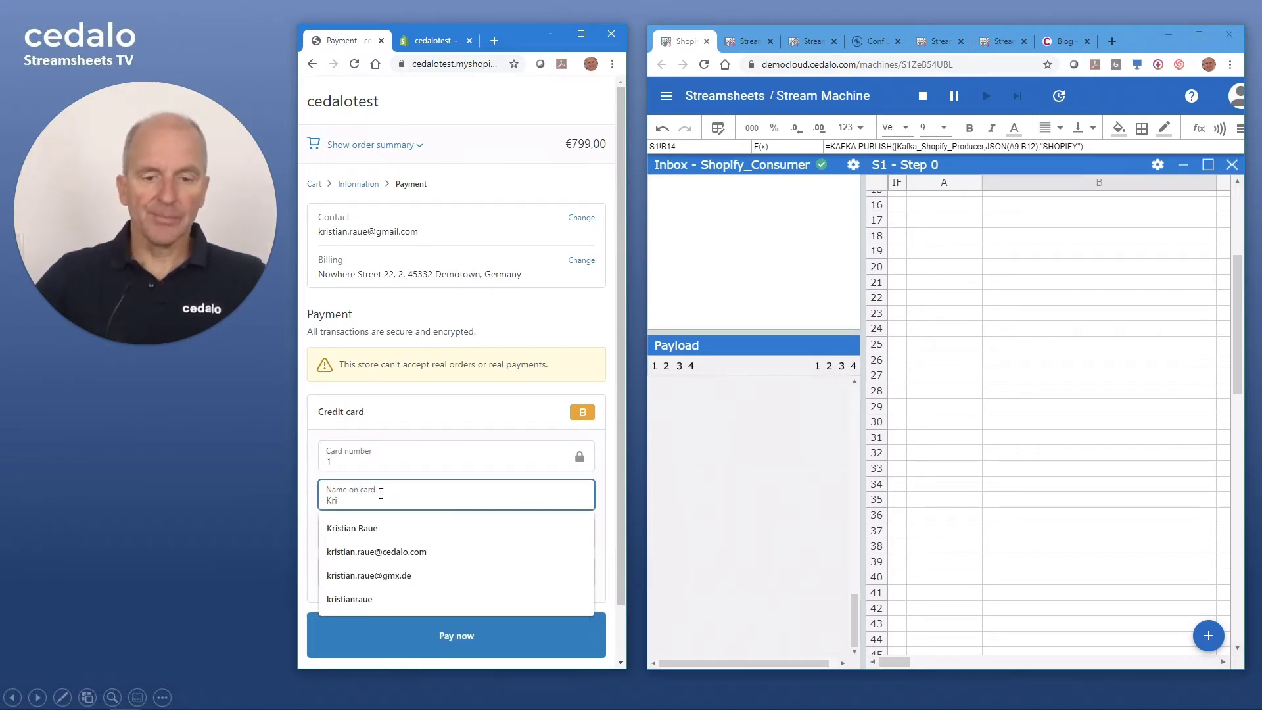
left_click(388, 528)
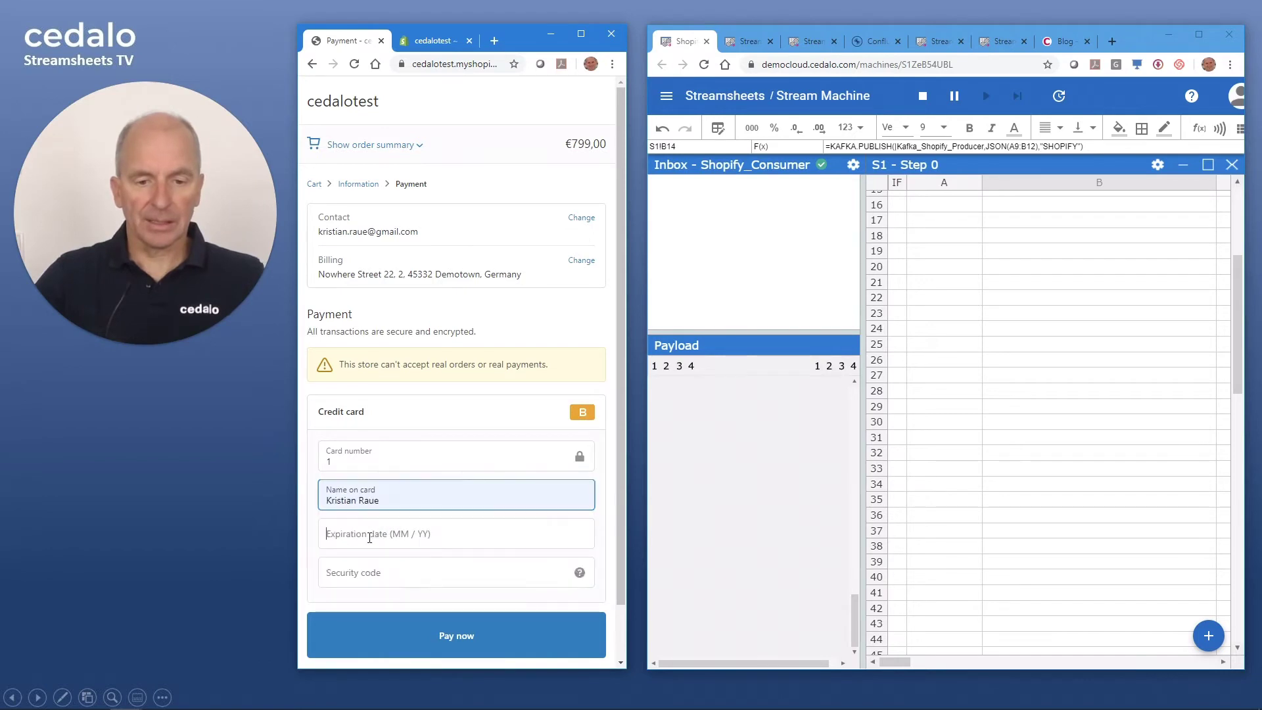
left_click(372, 534)
type("02 / 22")
left_click(408, 570)
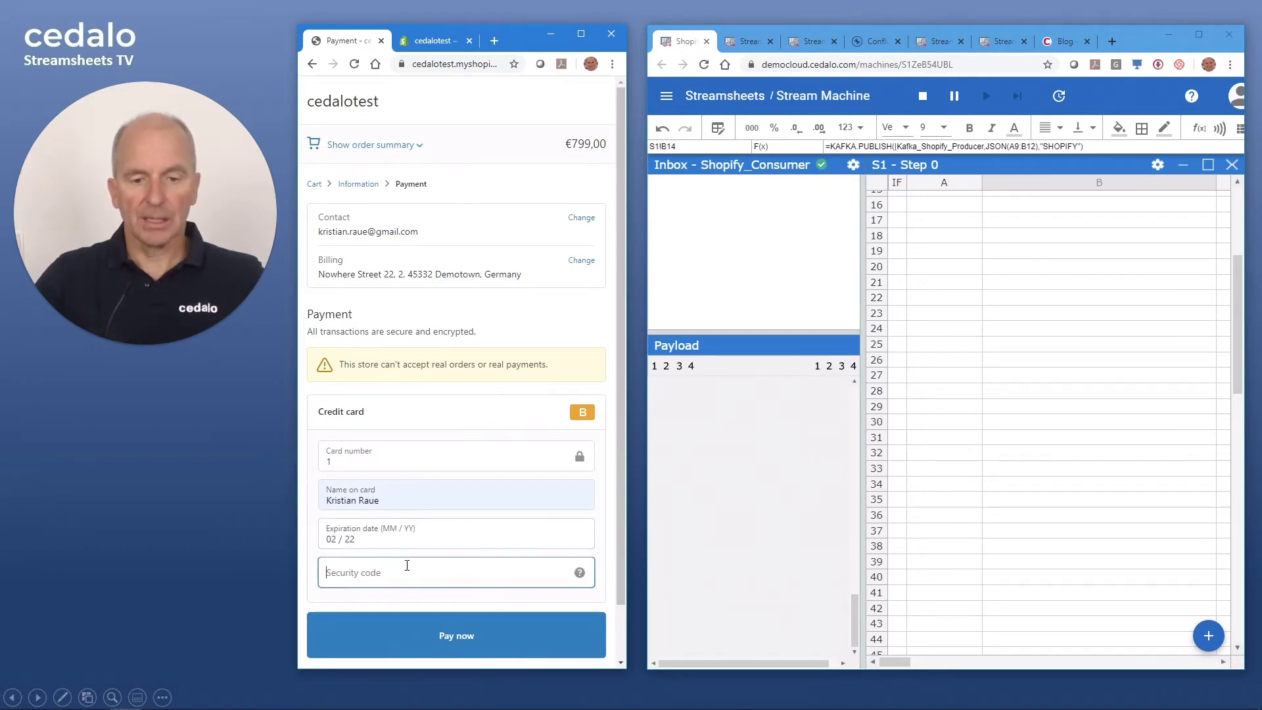
type("222")
left_click(468, 639)
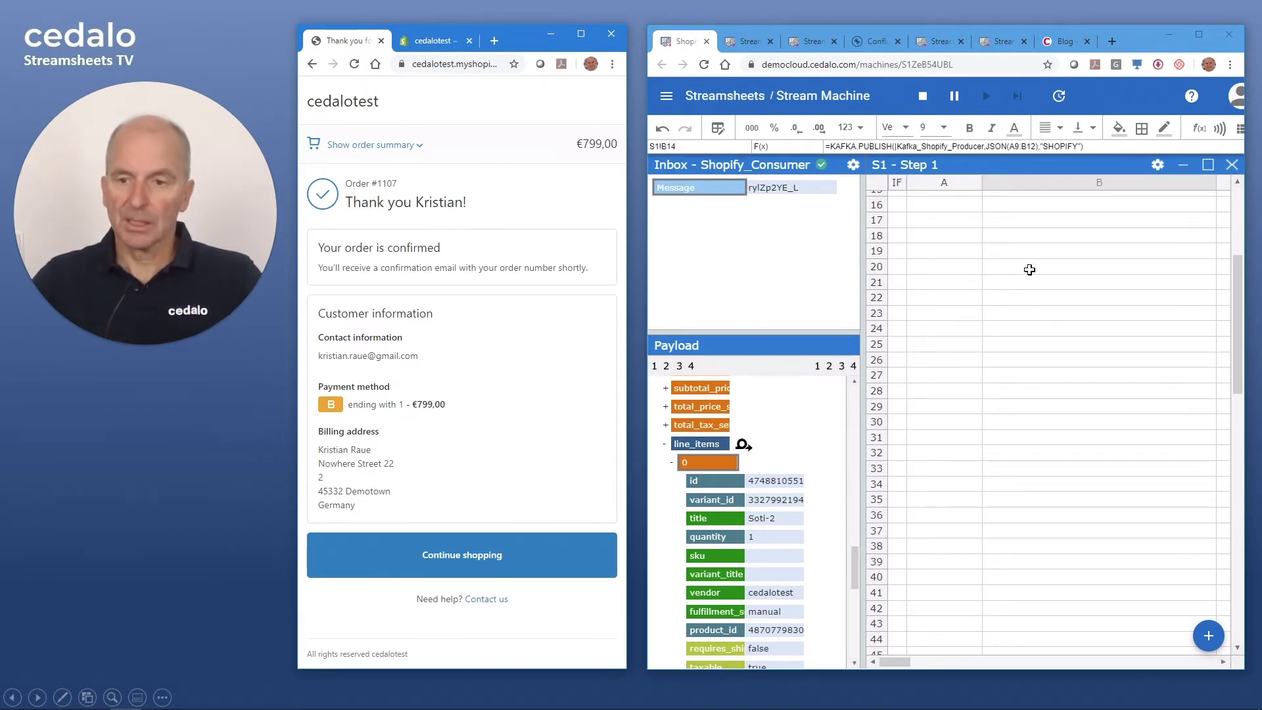
- Stop the stream machine and select the read cells A4:B7
left_click(923, 96)
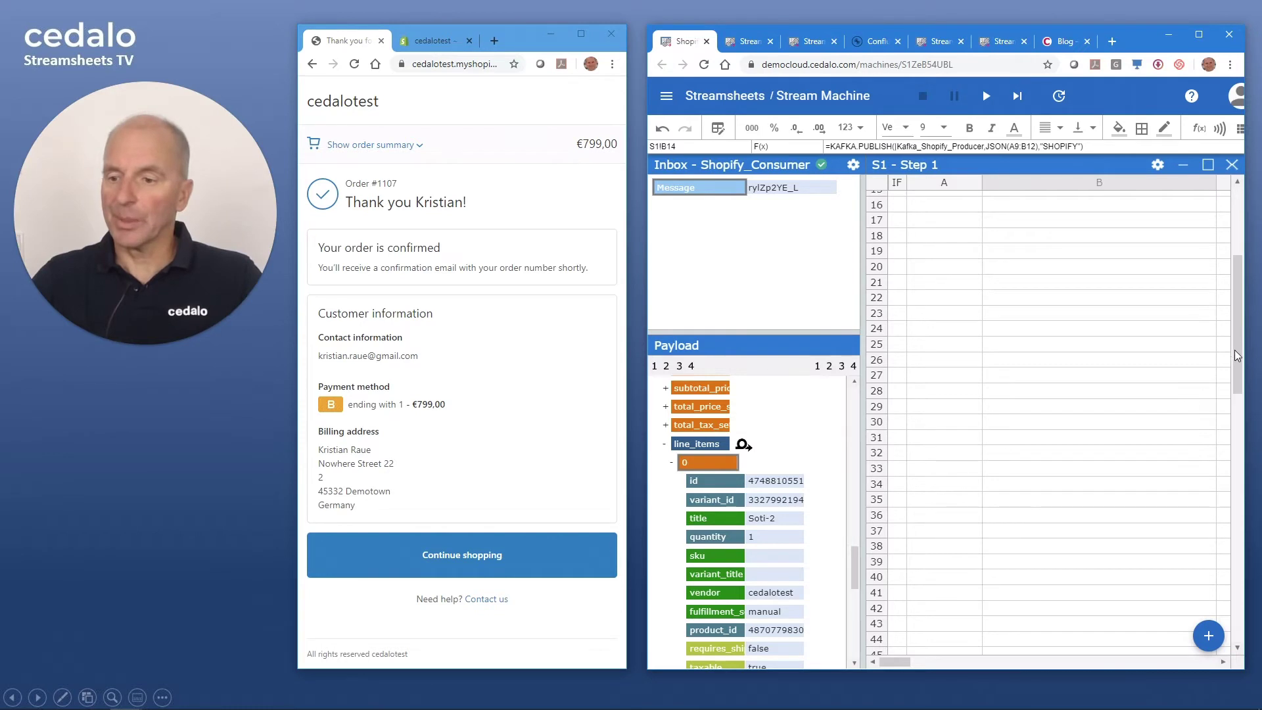
scroll(1237, 365, "up", 5)
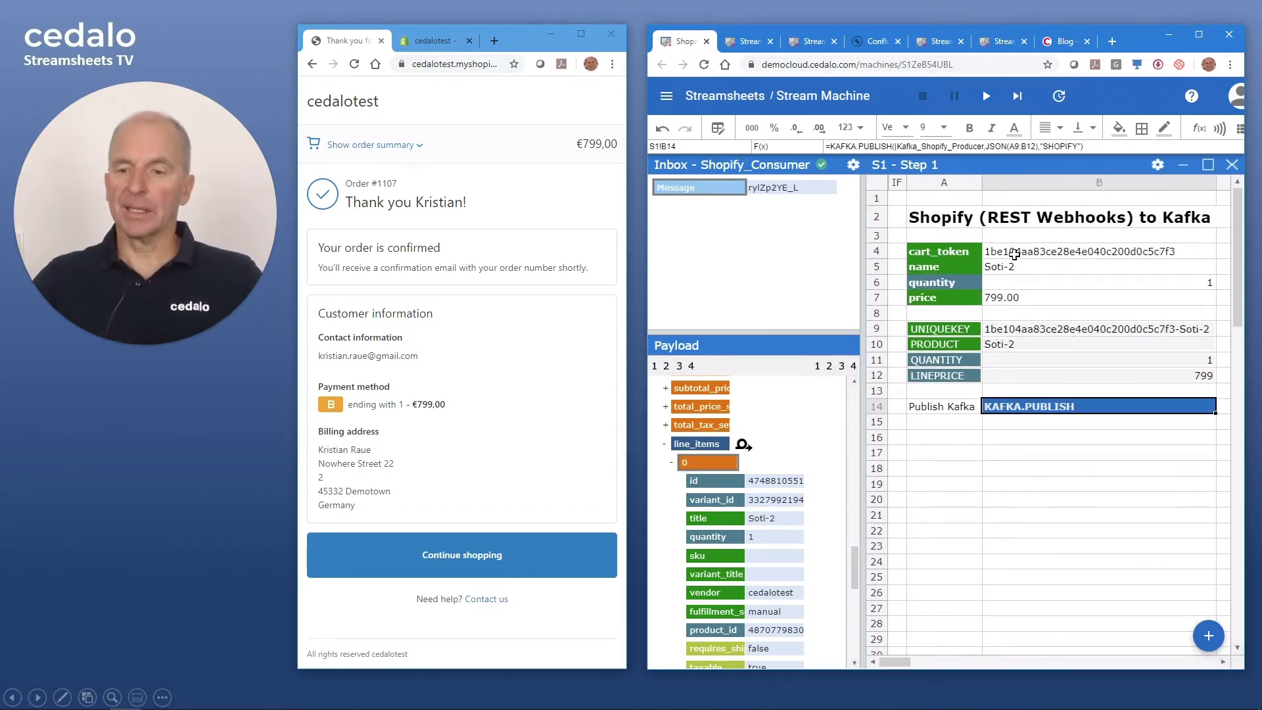
left_click_drag(964, 249, 1045, 296)
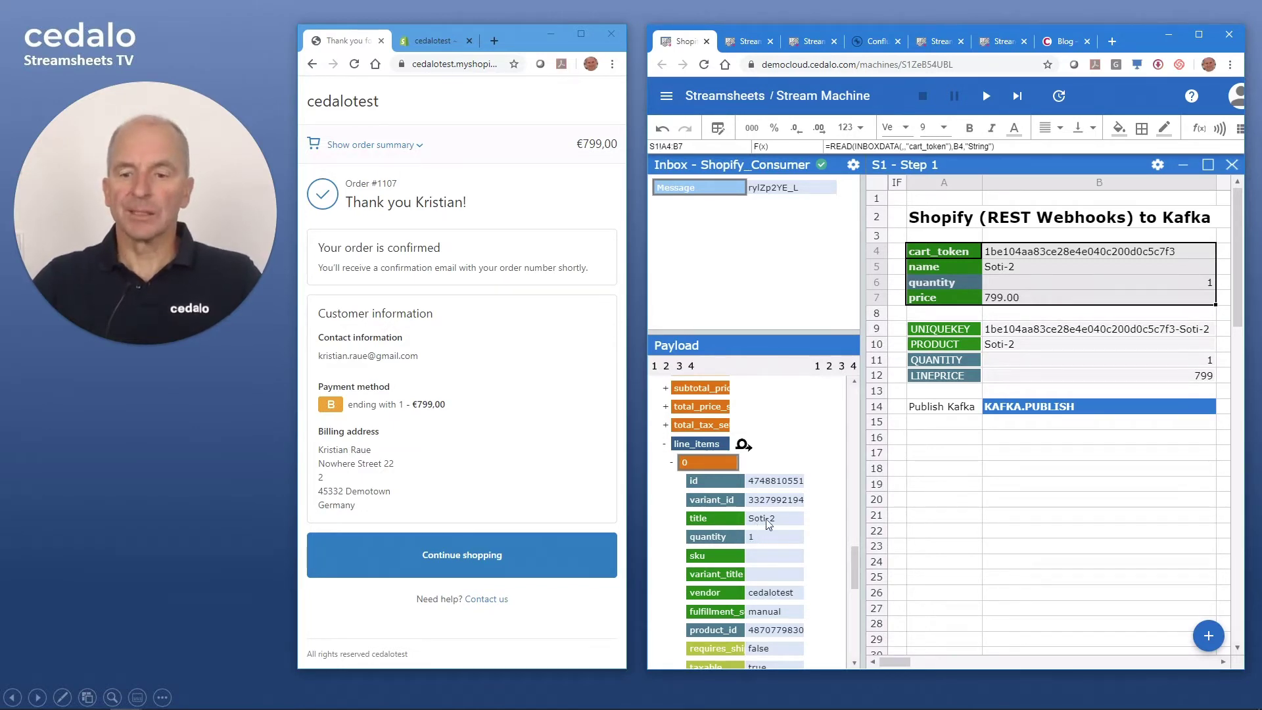
- Scroll the Payload tree and drop the cart_token field onto the sheet
scroll(833, 498, "down", 5)
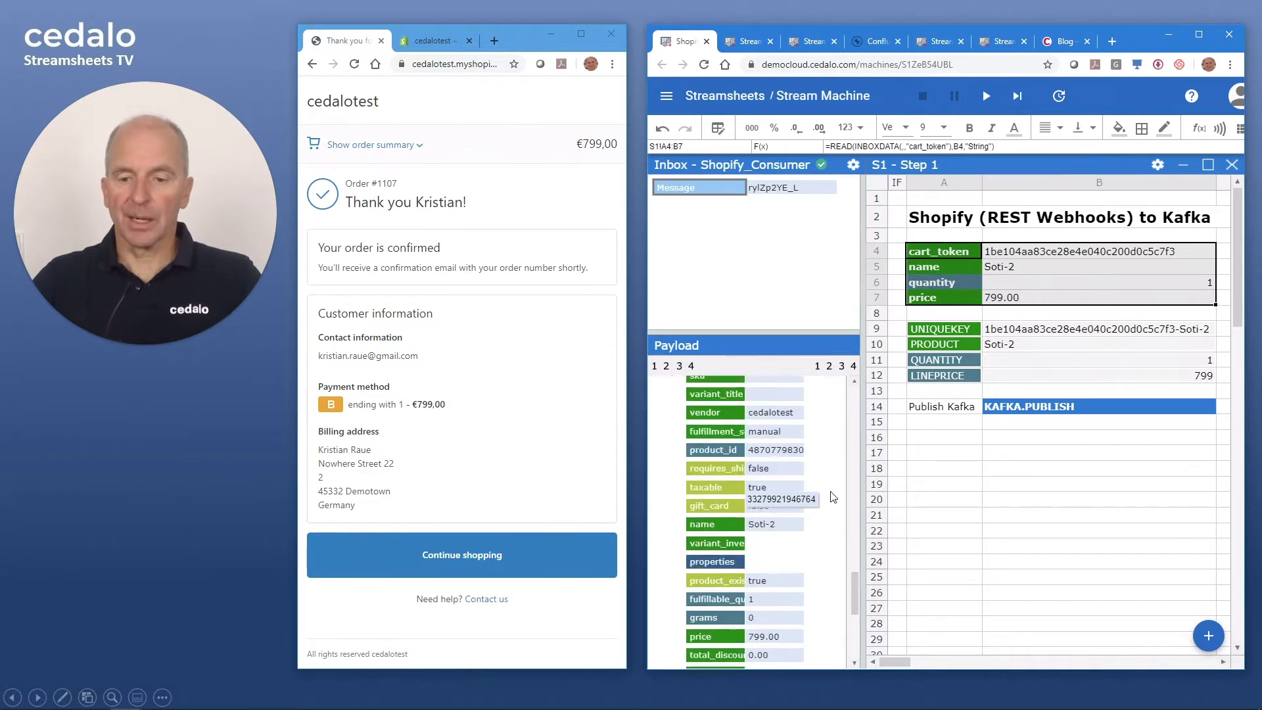
scroll(833, 497, "up", 2)
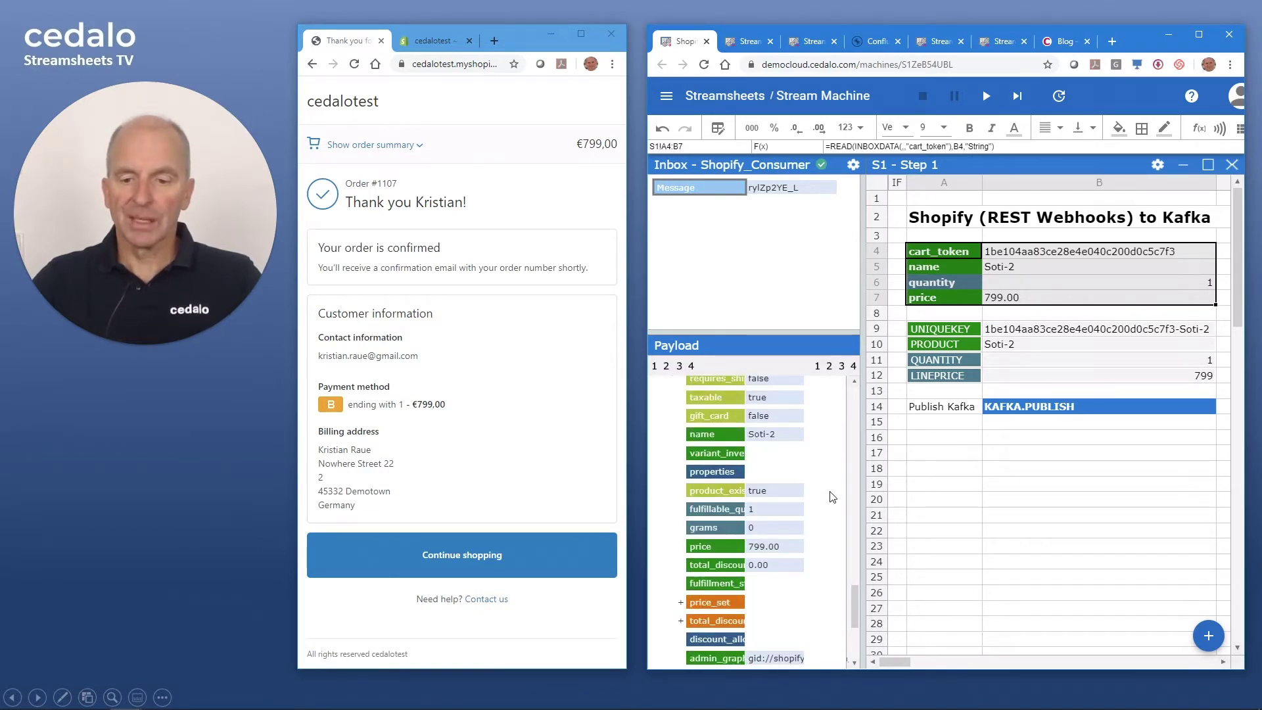
scroll(833, 498, "up", 6)
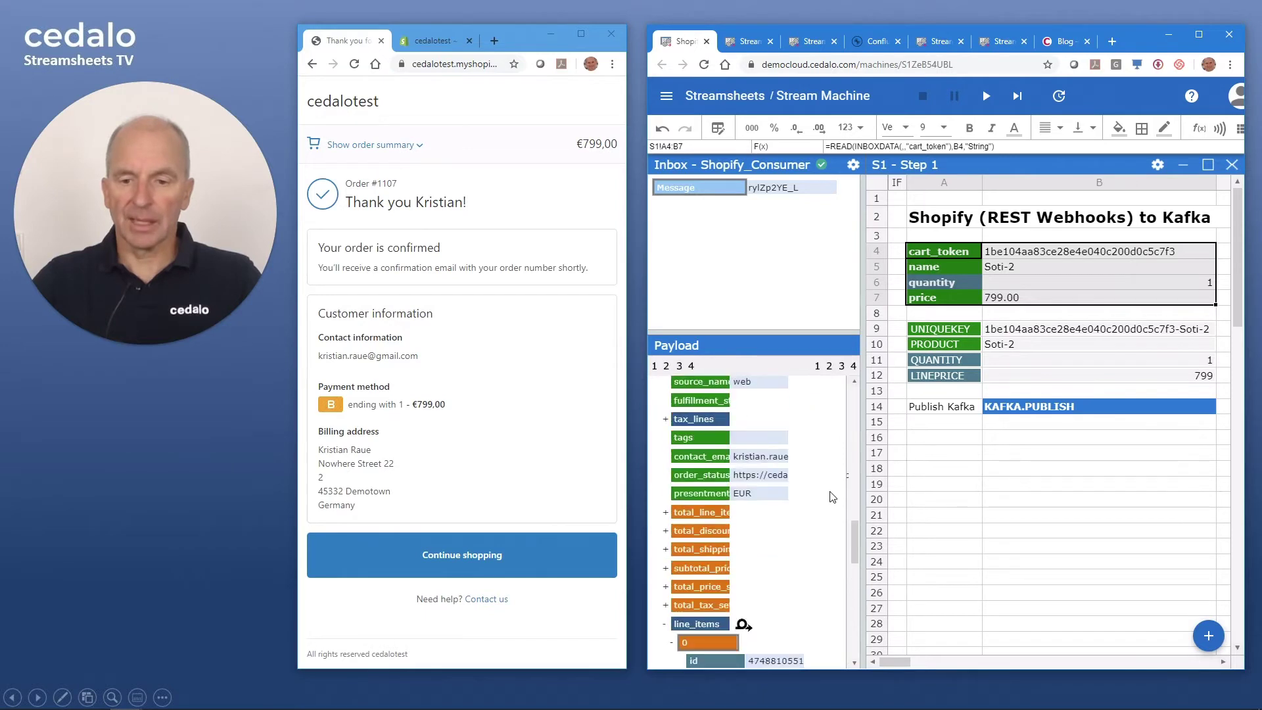
scroll(833, 498, "up", 5)
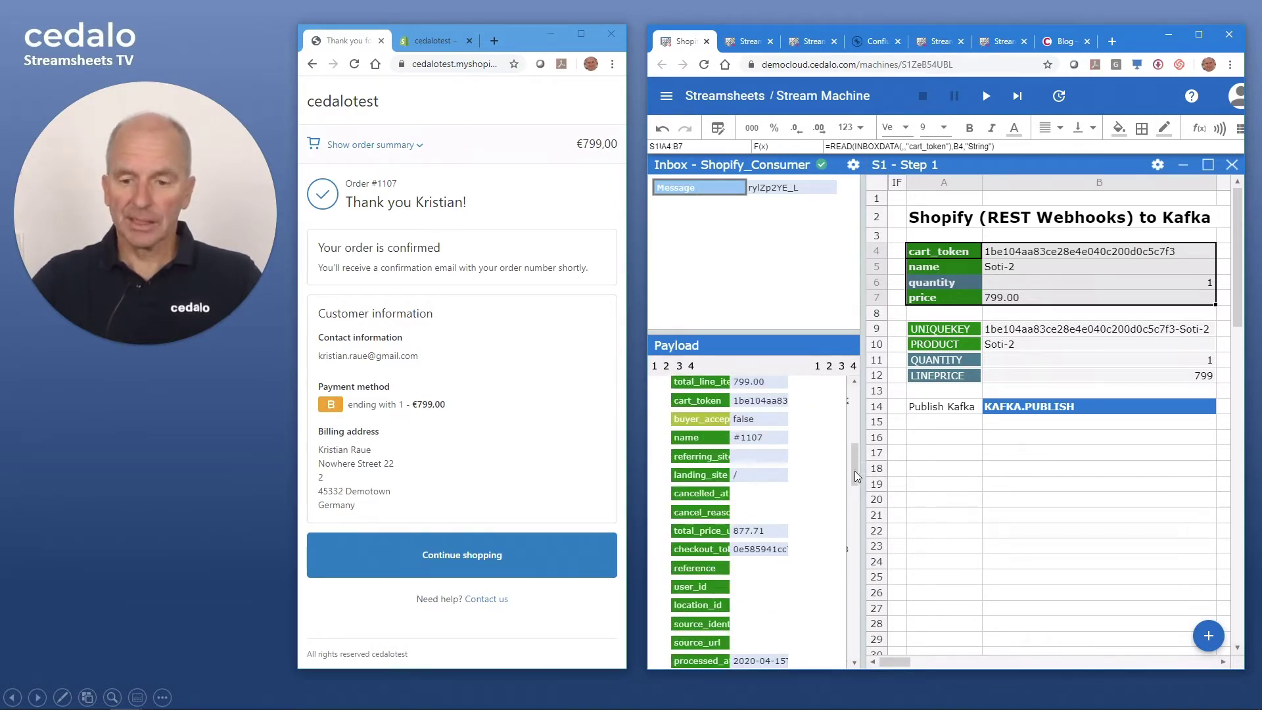
left_click_drag(857, 476, 853, 447)
scroll(734, 485, "down", 3)
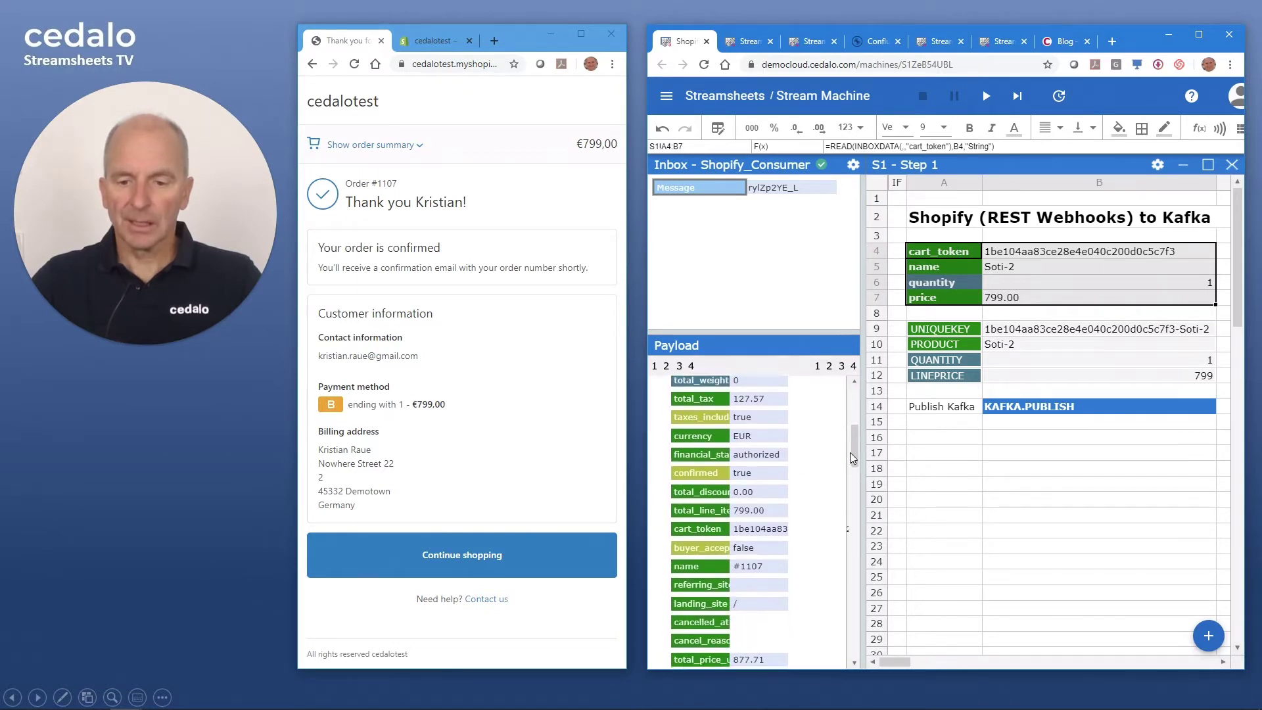
left_click_drag(703, 493, 958, 253)
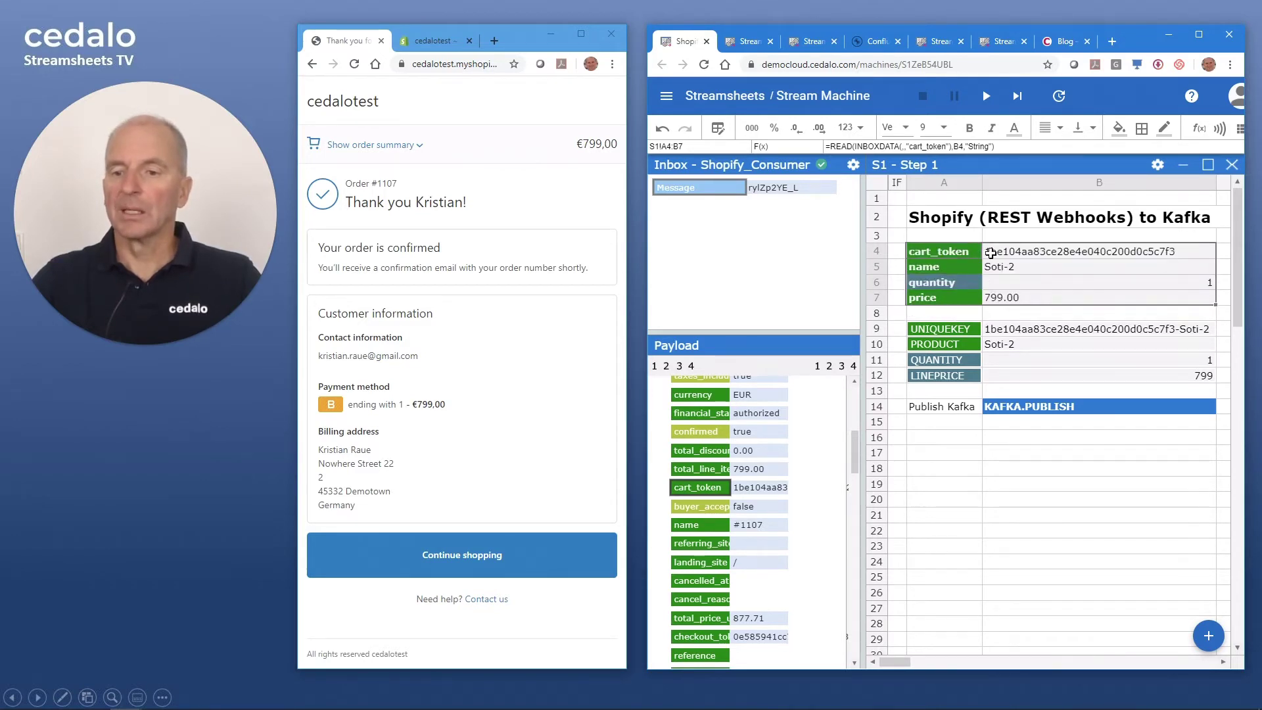
- Drop the payload's quantity into row 6, name into row 5 and price into row 7, then check B4
left_click_drag(854, 458, 846, 571)
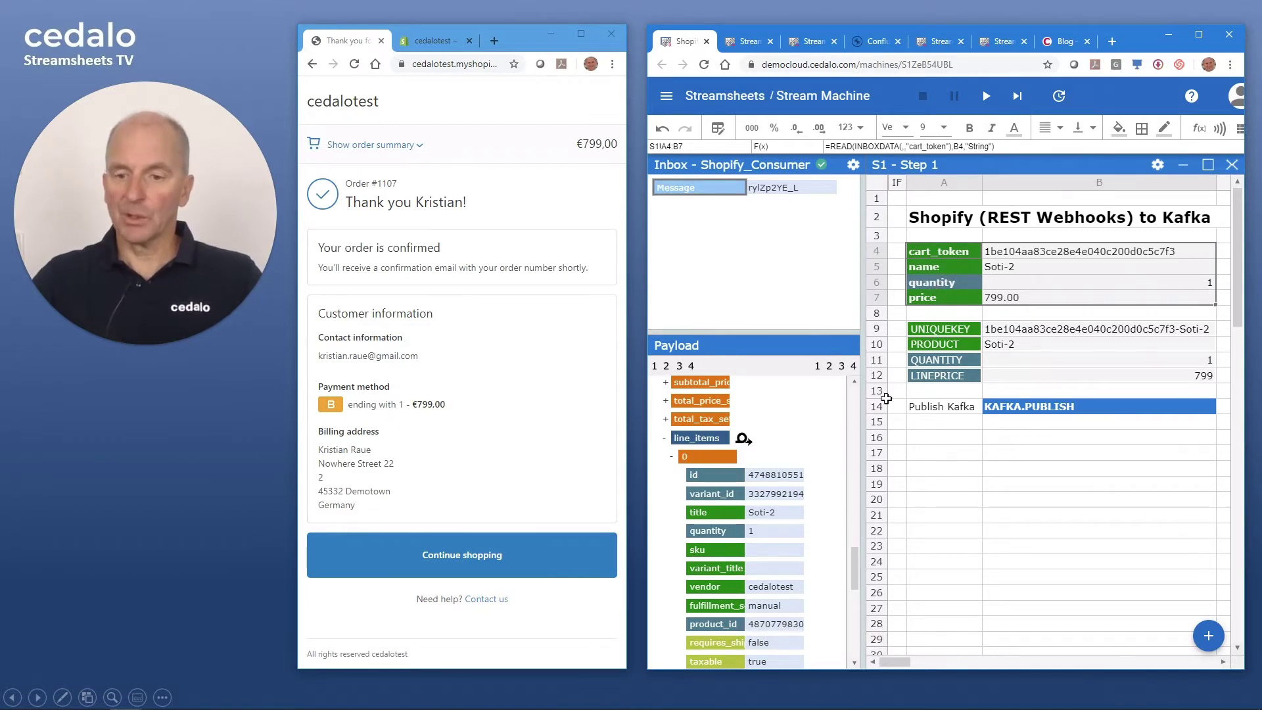
left_click_drag(729, 533, 971, 281)
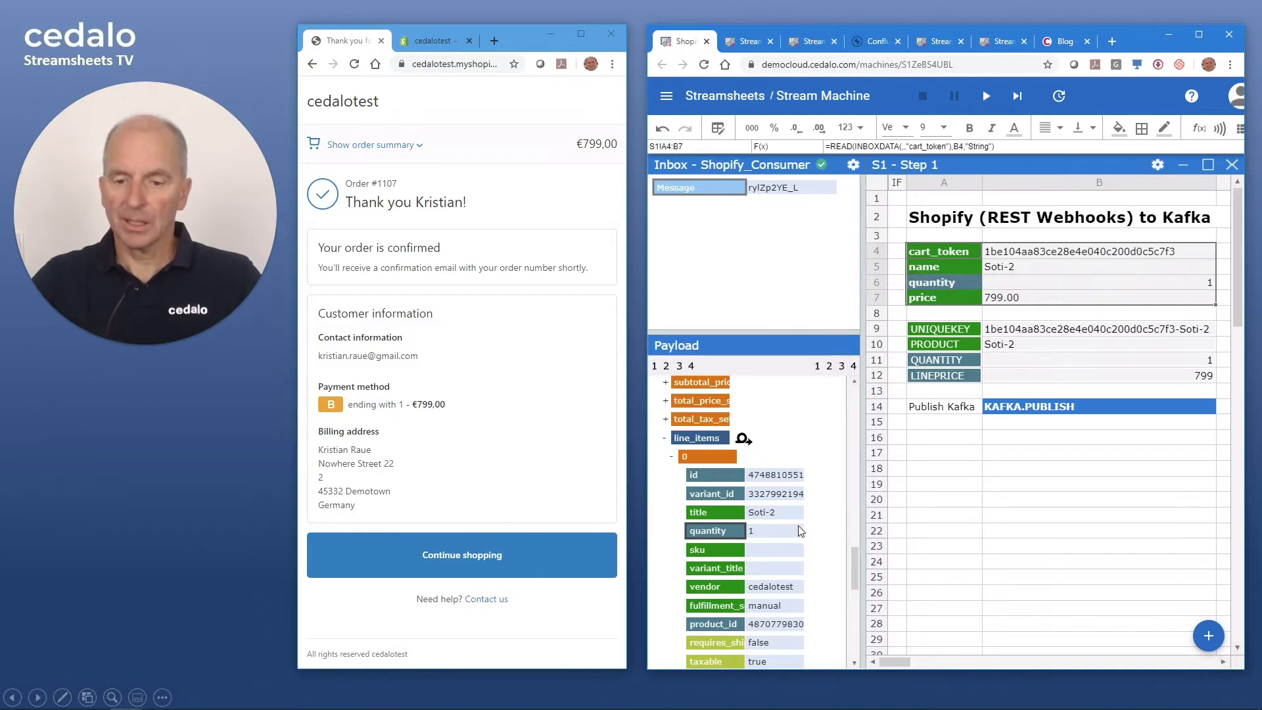
scroll(769, 546, "down", 3)
left_click_drag(713, 522, 904, 347)
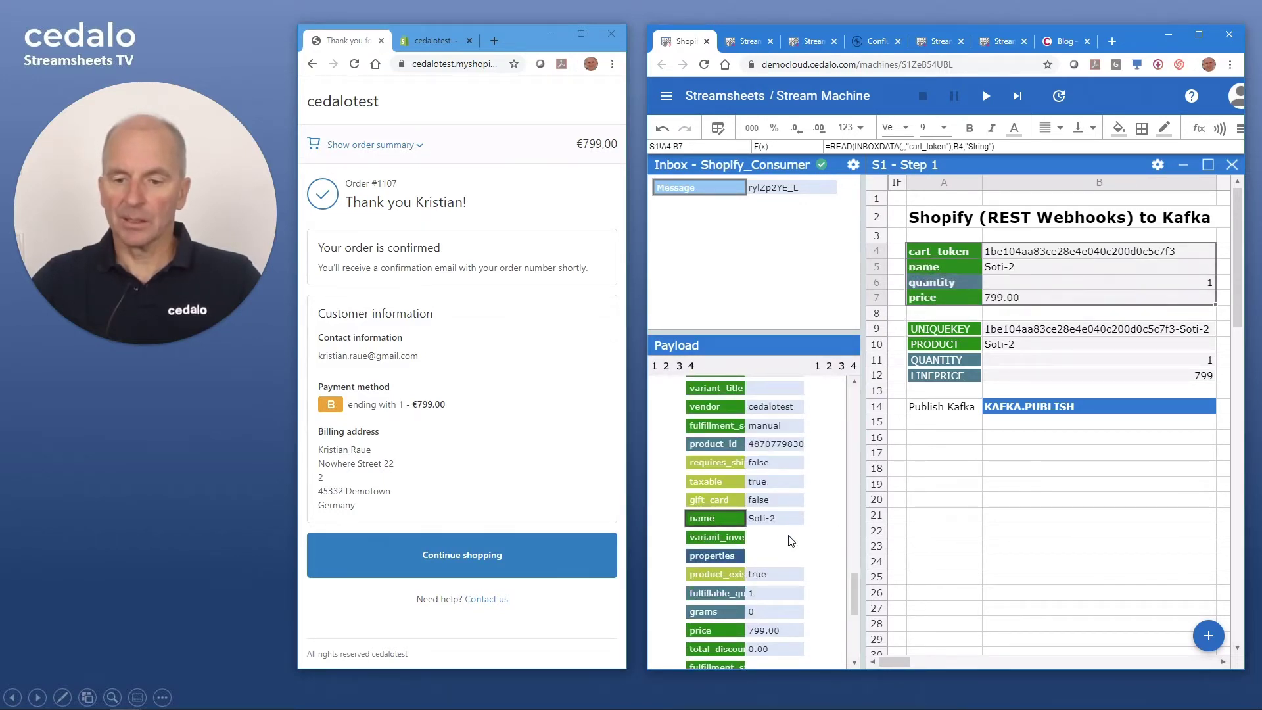
left_click_drag(712, 629, 1026, 302)
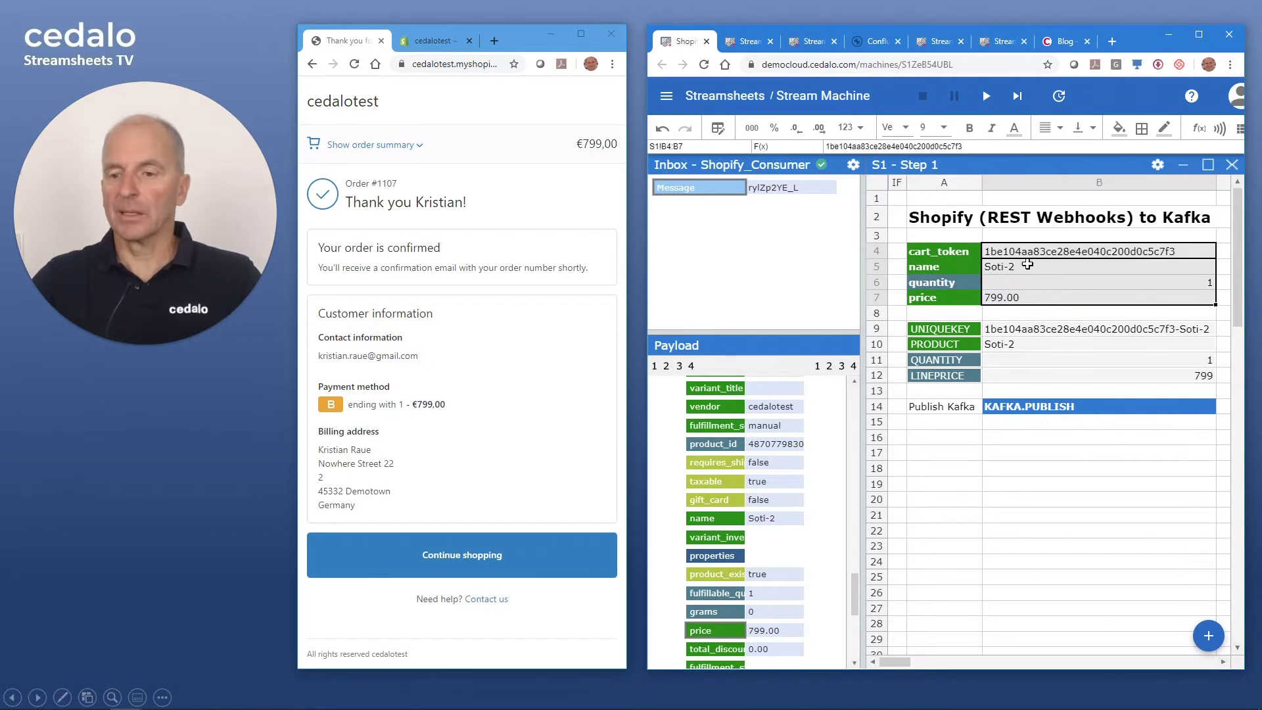
left_click(1032, 252)
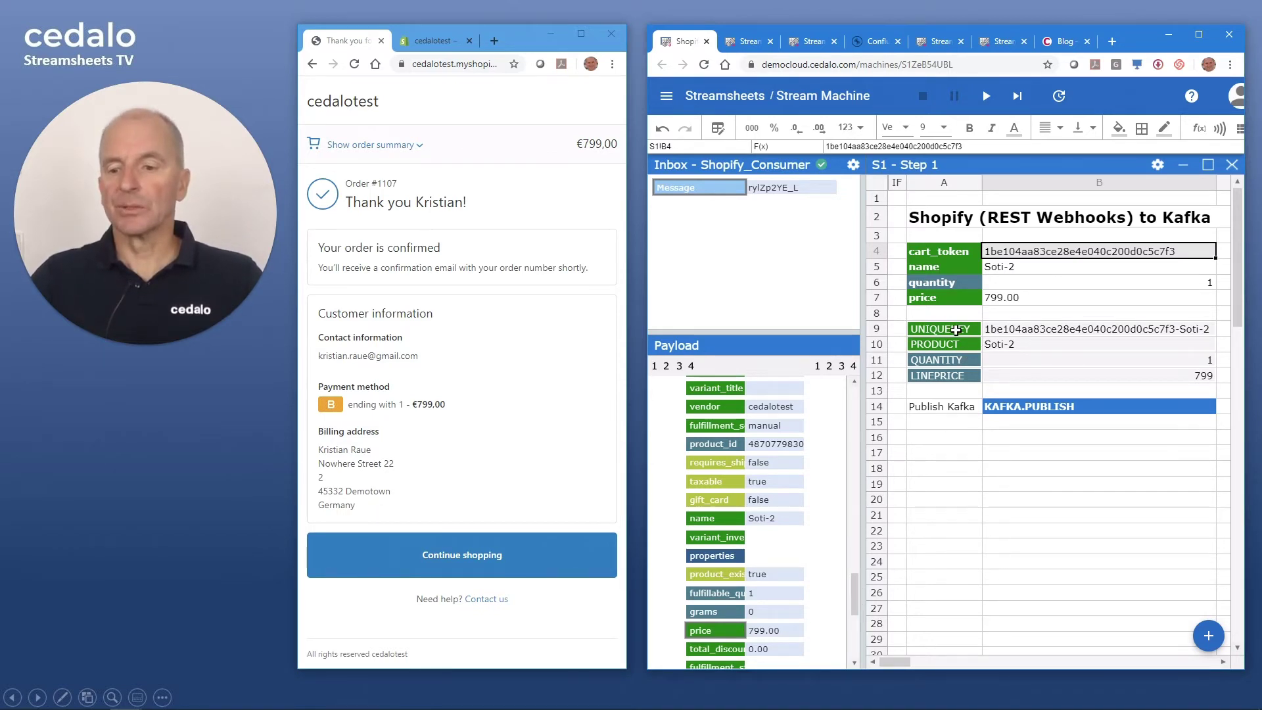
- Inspect the UNIQUEKEY formula in B9 to see which cells it combines, leaving it unchanged
left_click(1016, 331)
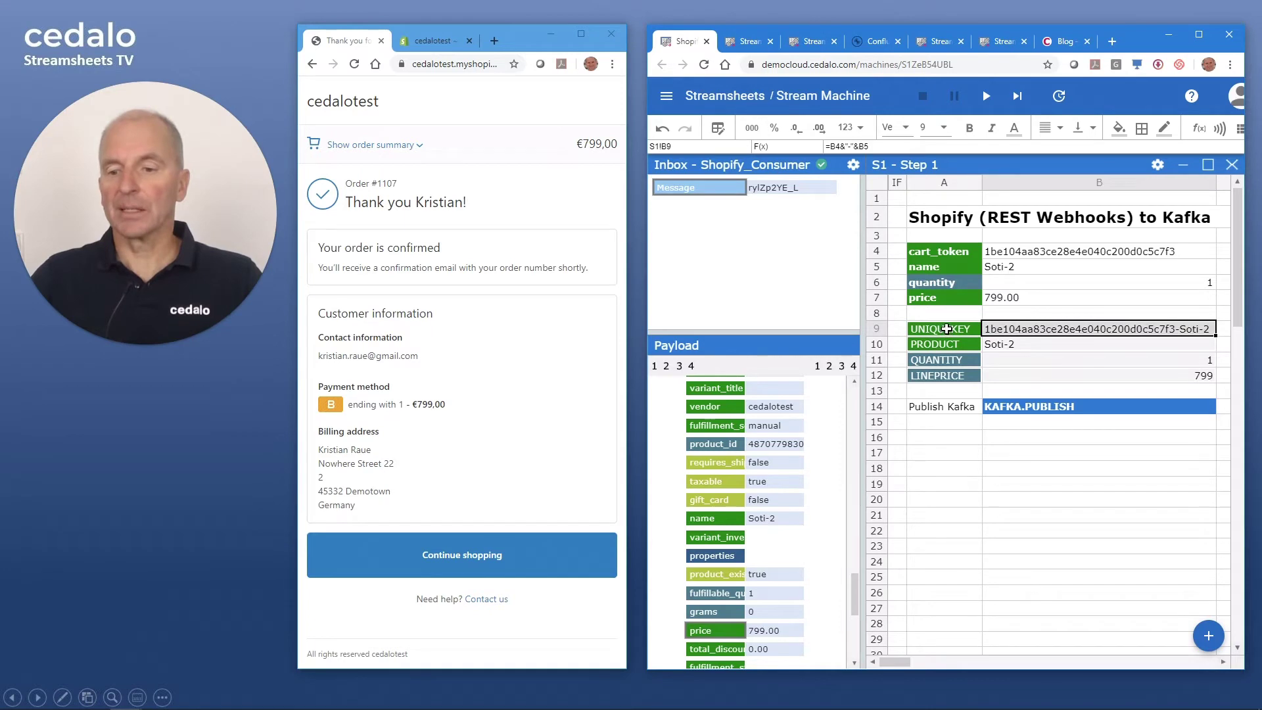
left_click_drag(946, 329, 946, 371)
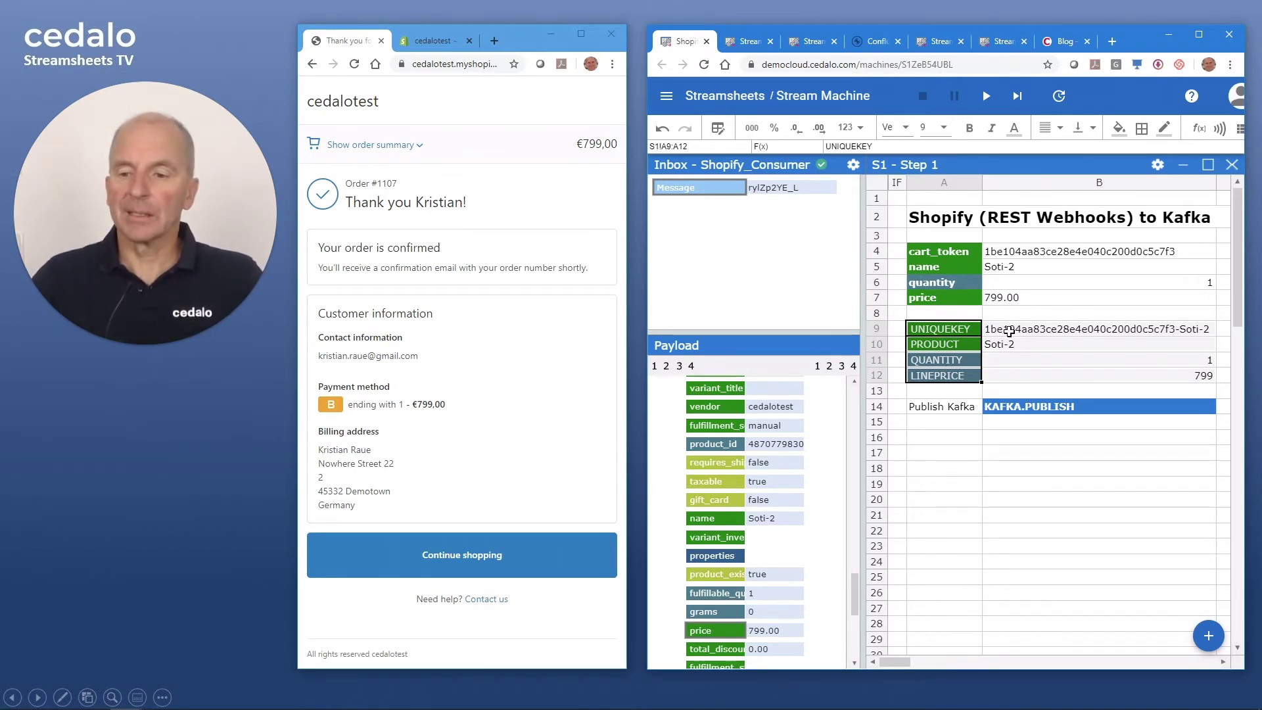
left_click(963, 328)
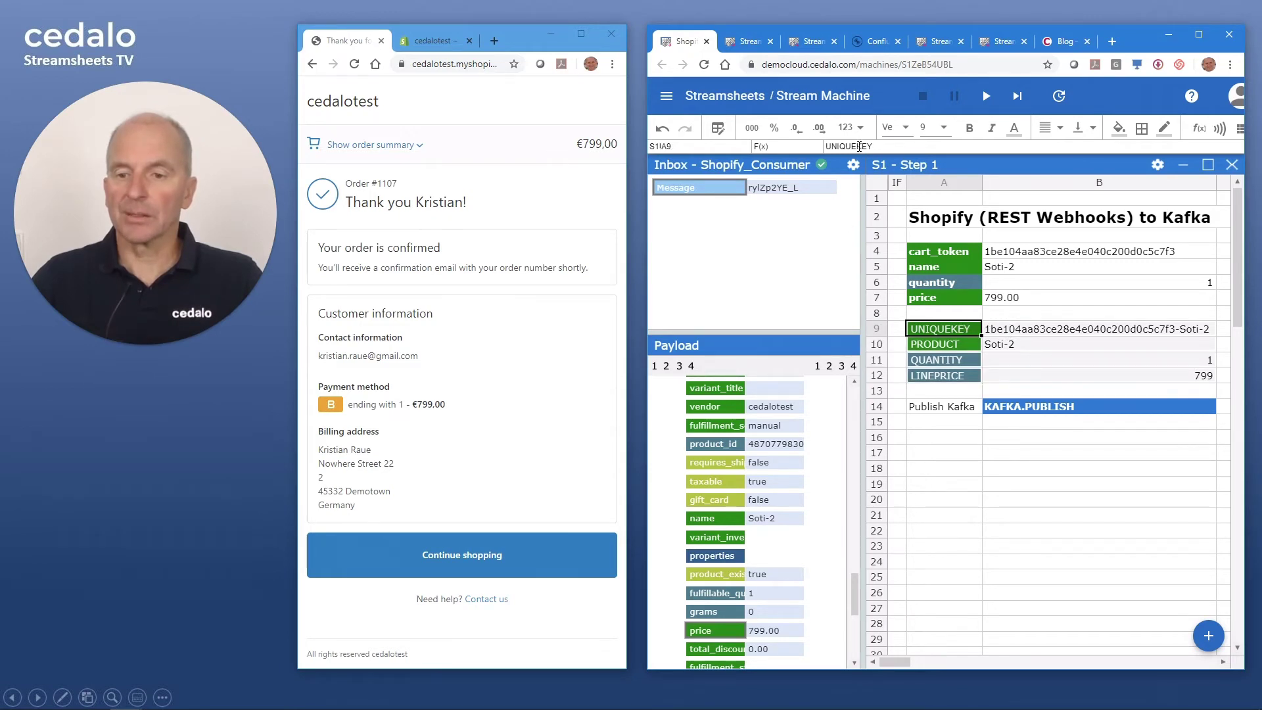
double_click(877, 146)
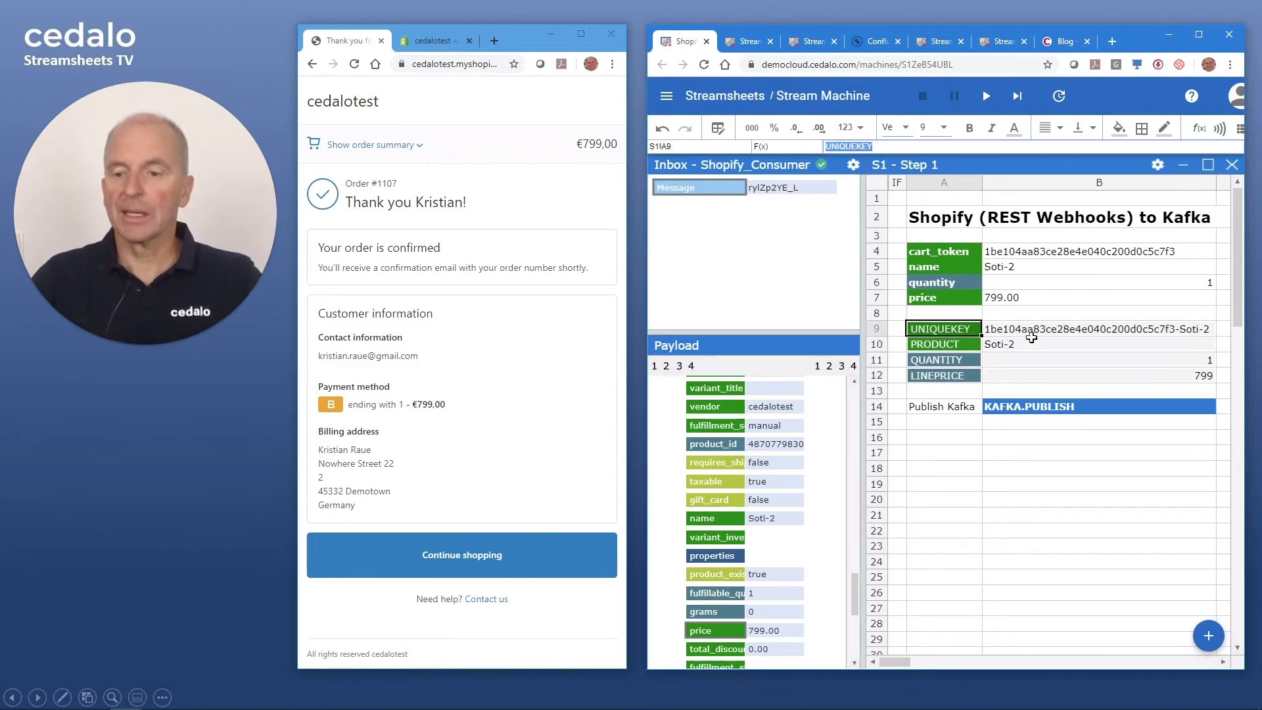
left_click(1018, 328)
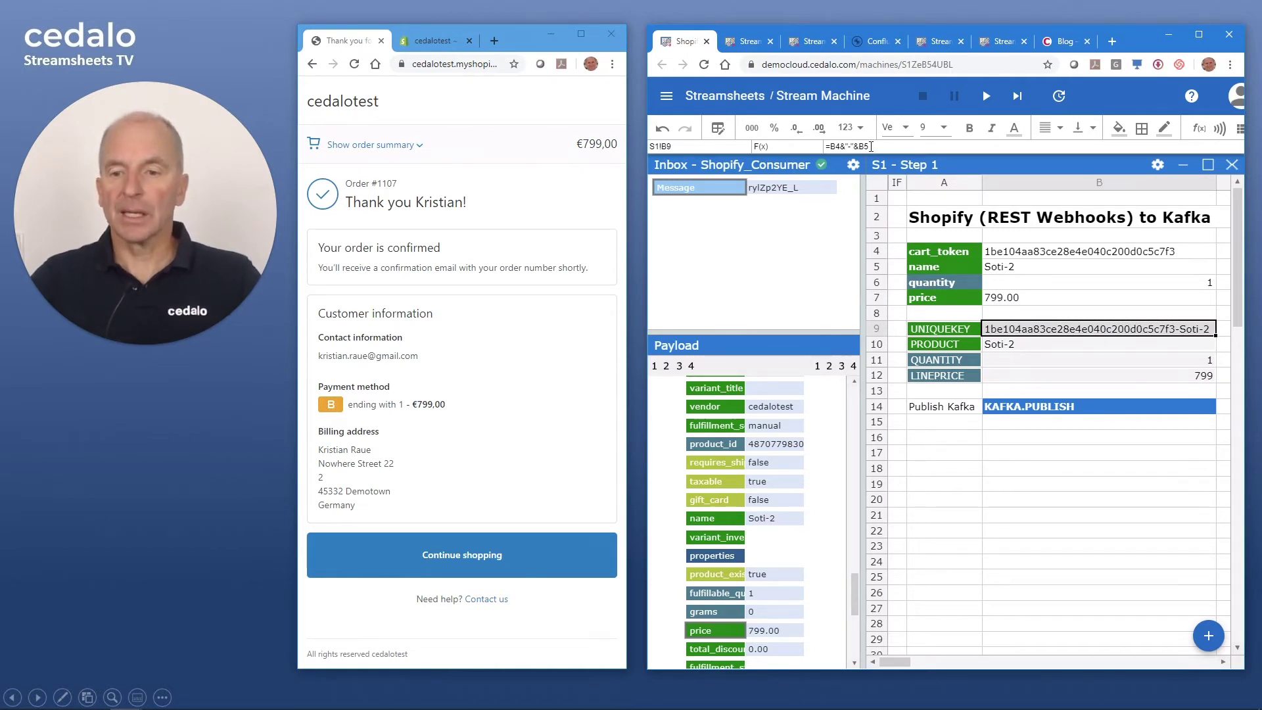
left_click(871, 146)
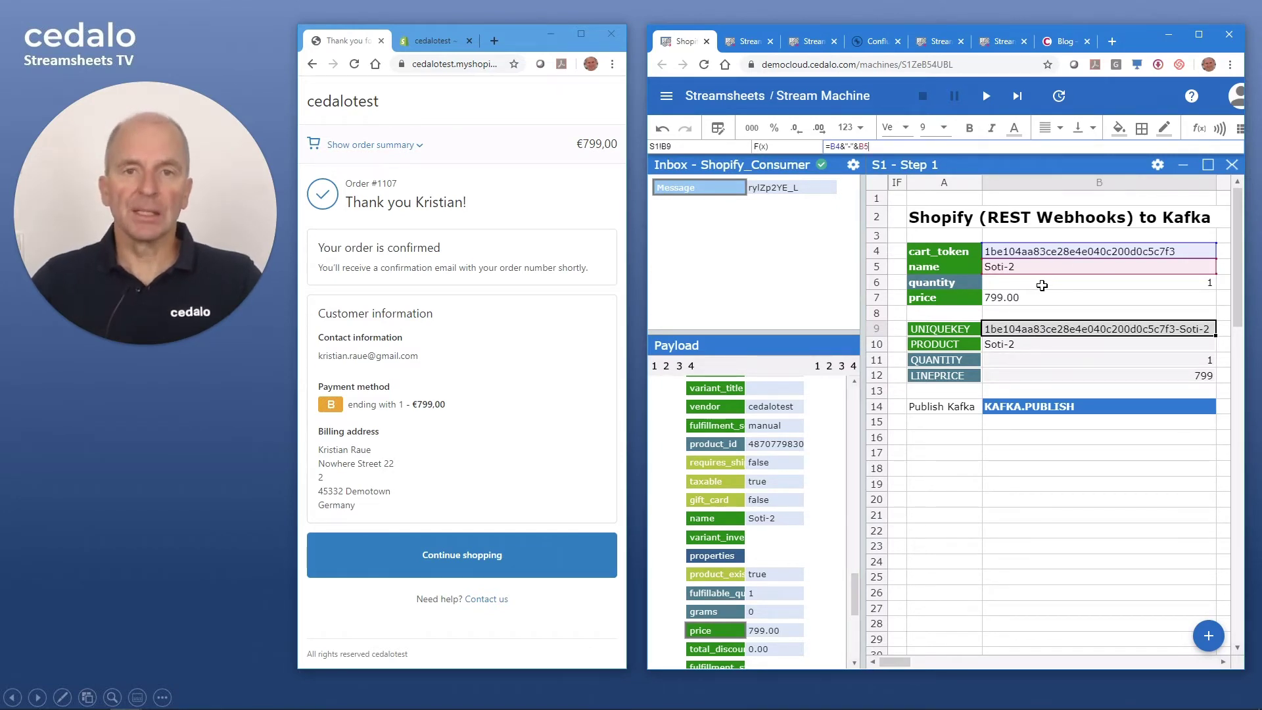
key("Escape")
- Check the cell references of the PRODUCT formula in B10 and QUANTITY formula in B11
left_click(1021, 345)
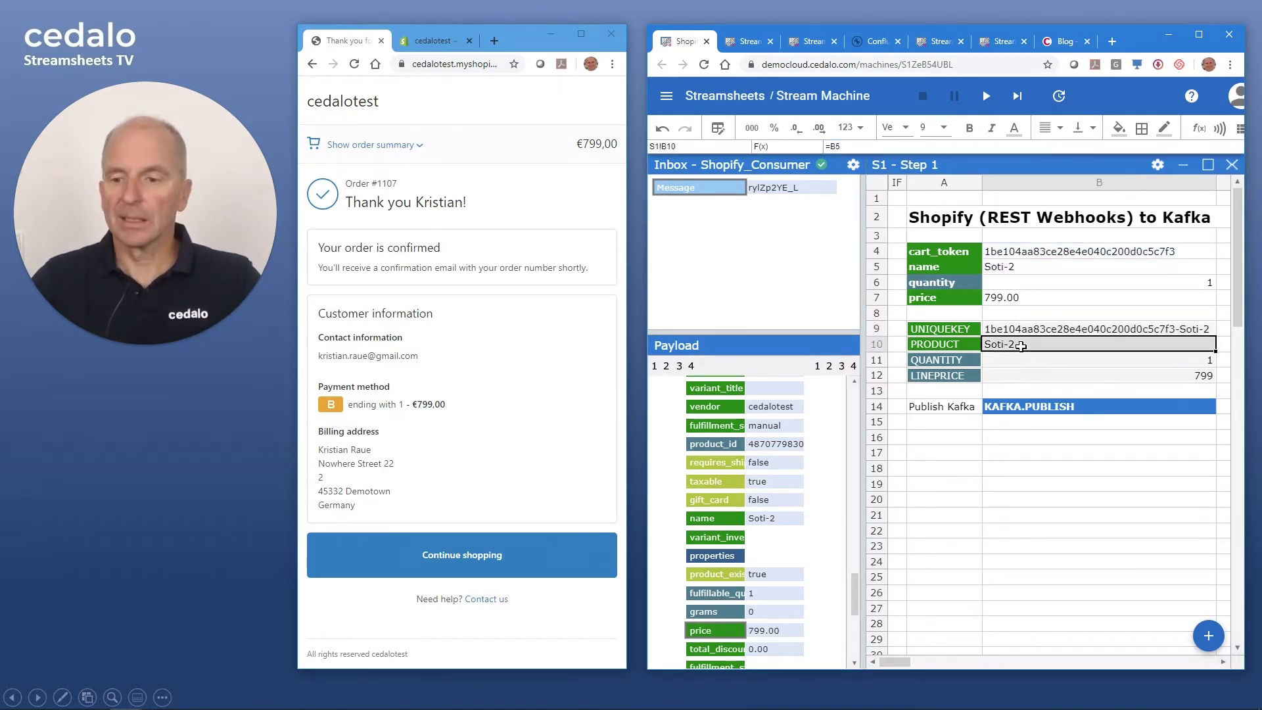
key("F2")
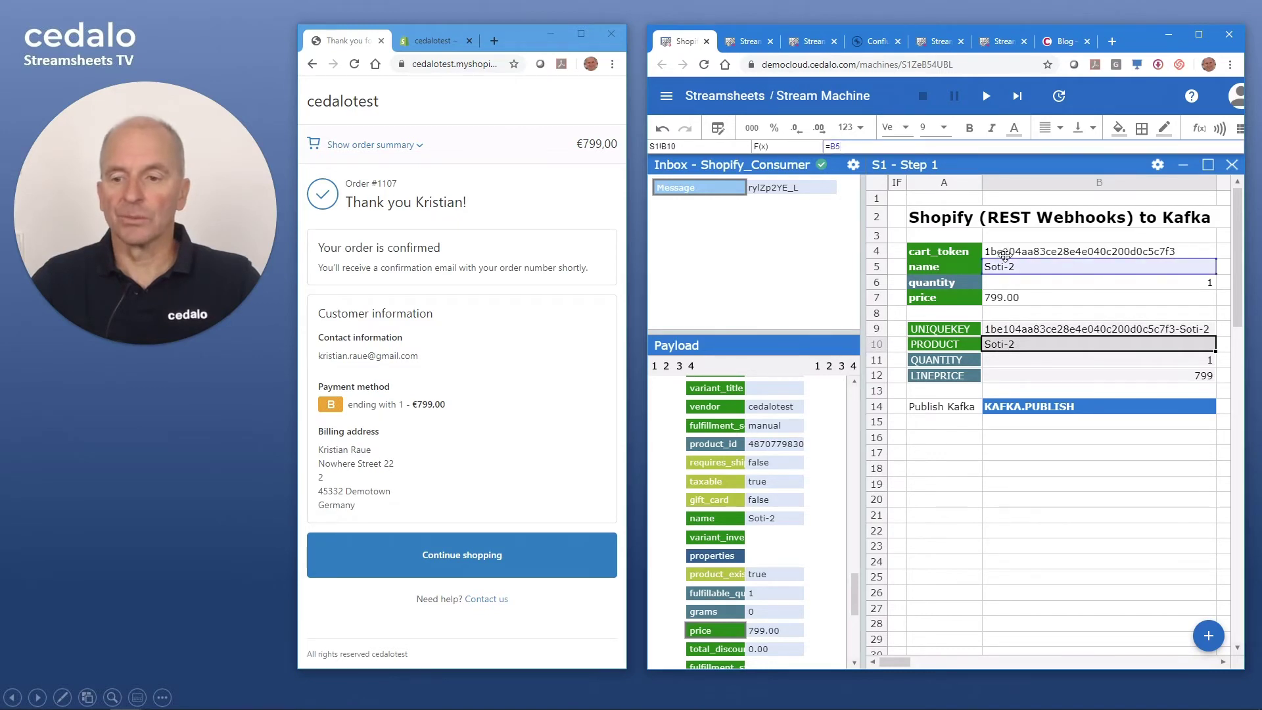
key("Escape")
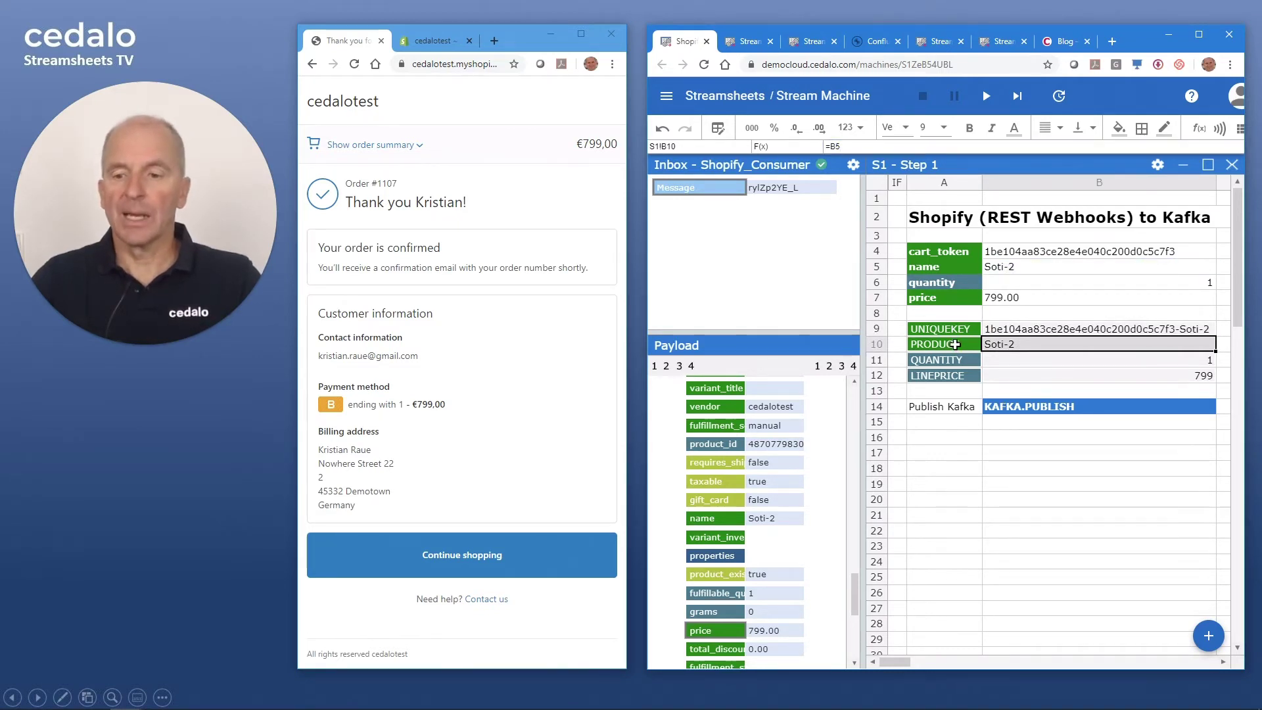
left_click(1024, 361)
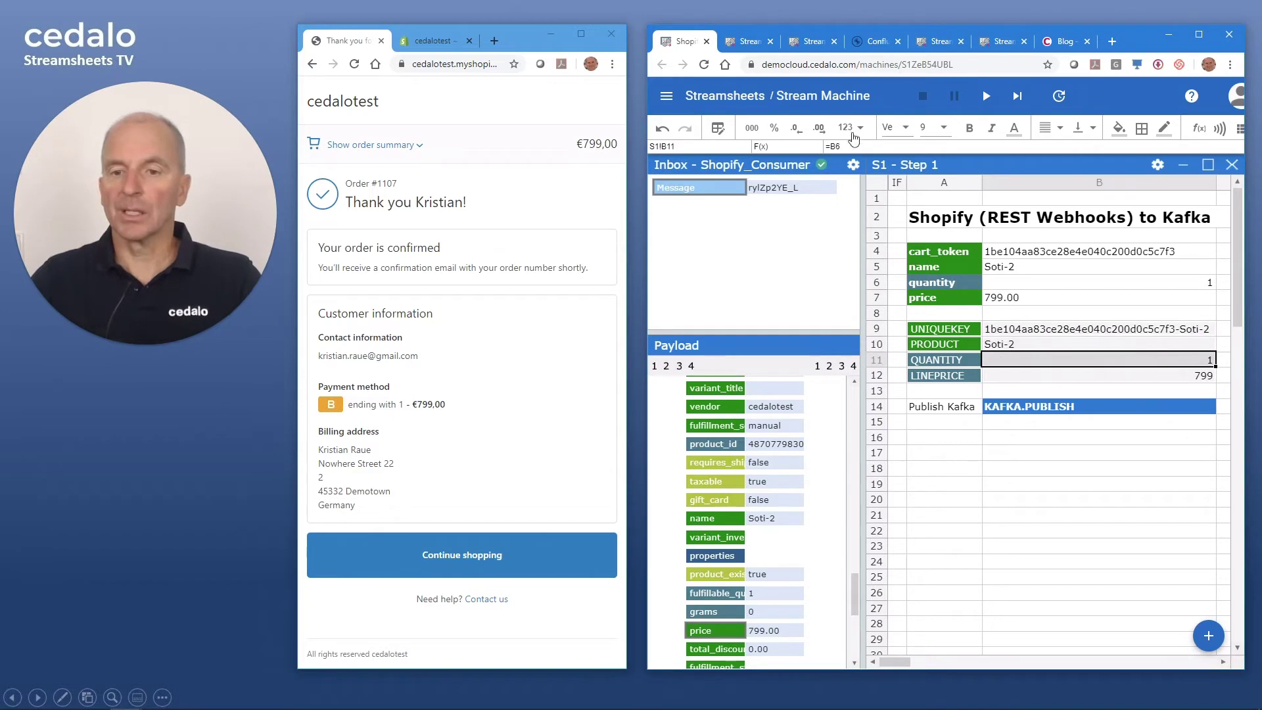
left_click(894, 147)
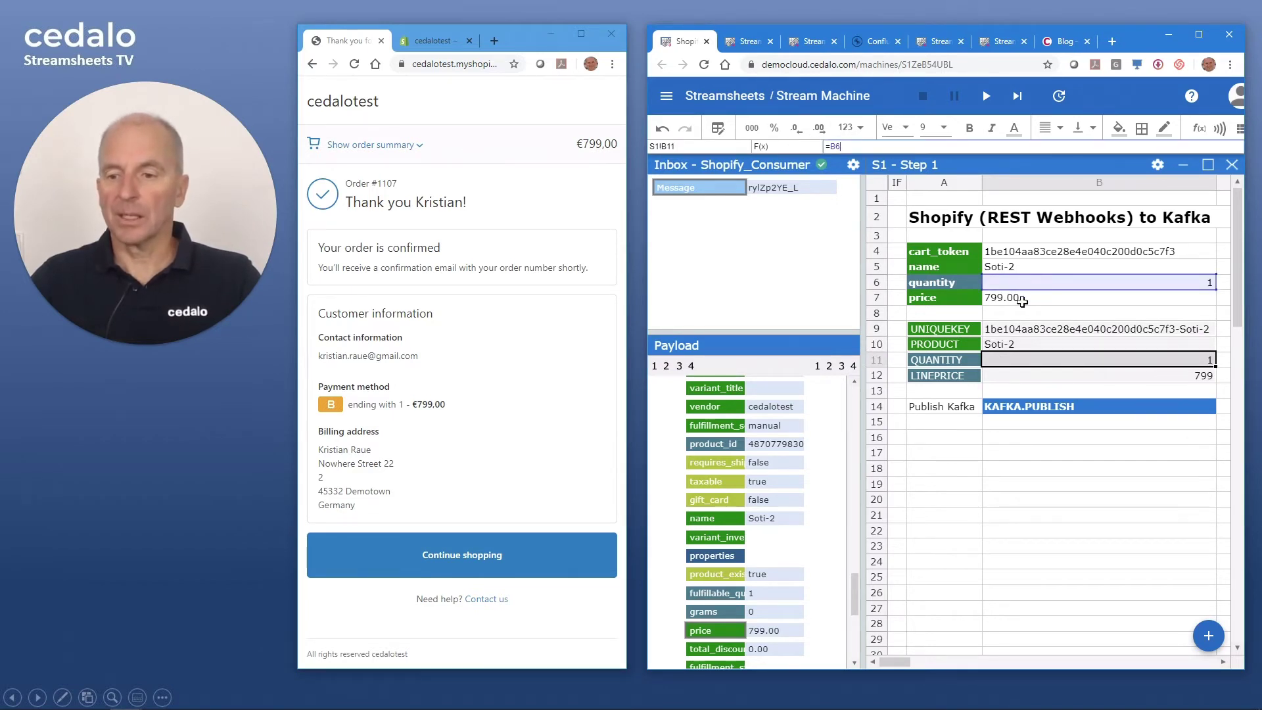
key("Escape")
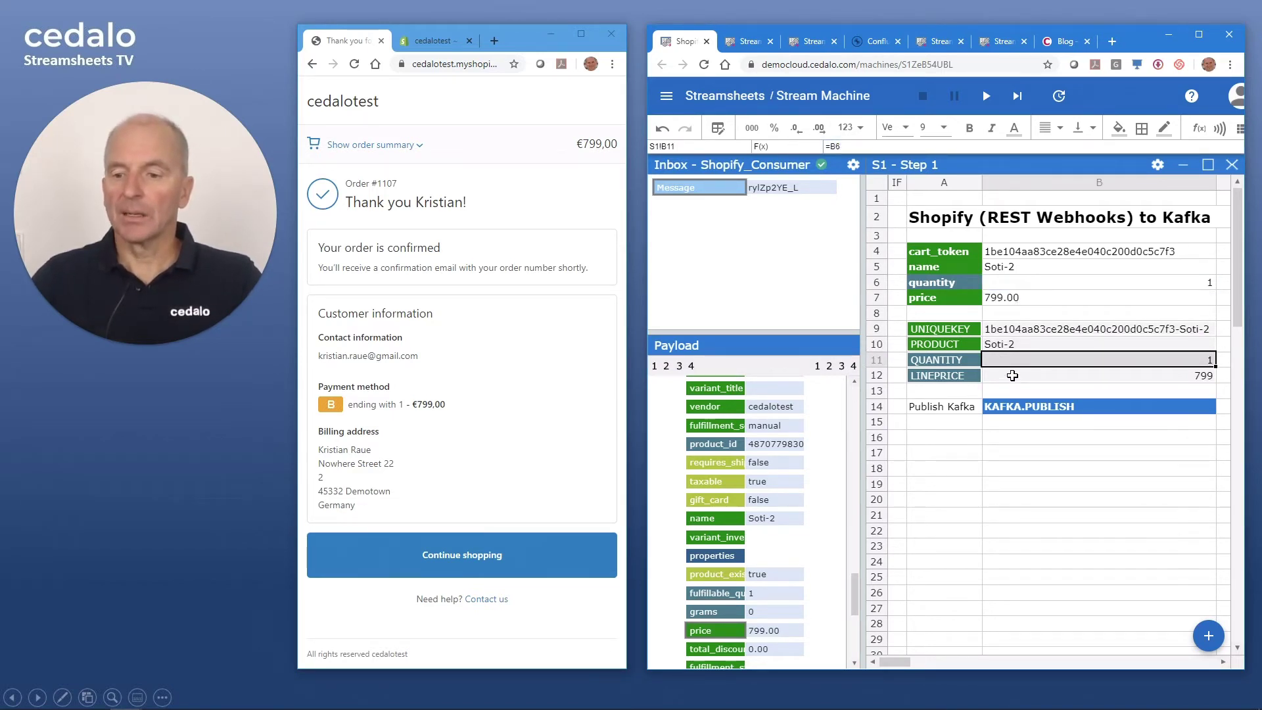
- Verify B12's LINEPRICE formula =VALUE(B7)*B6 against A6 and B7, then select A9:B12
left_click(1012, 375)
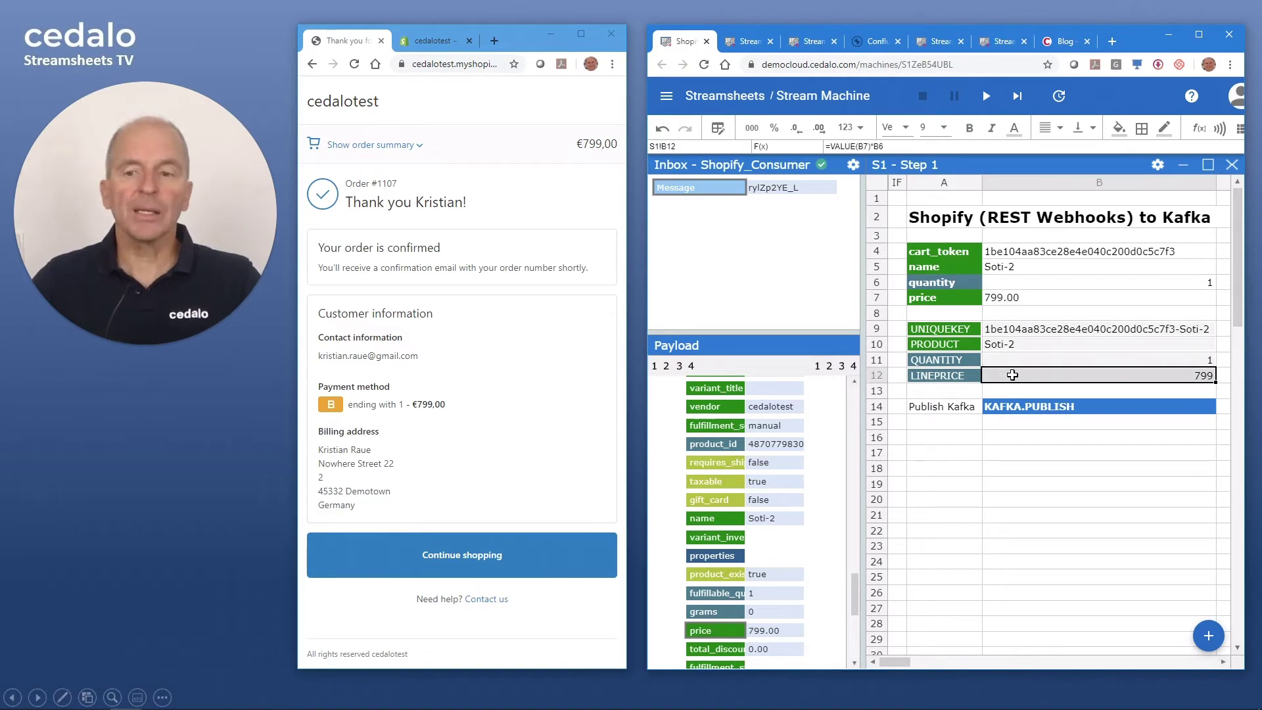
left_click(963, 284)
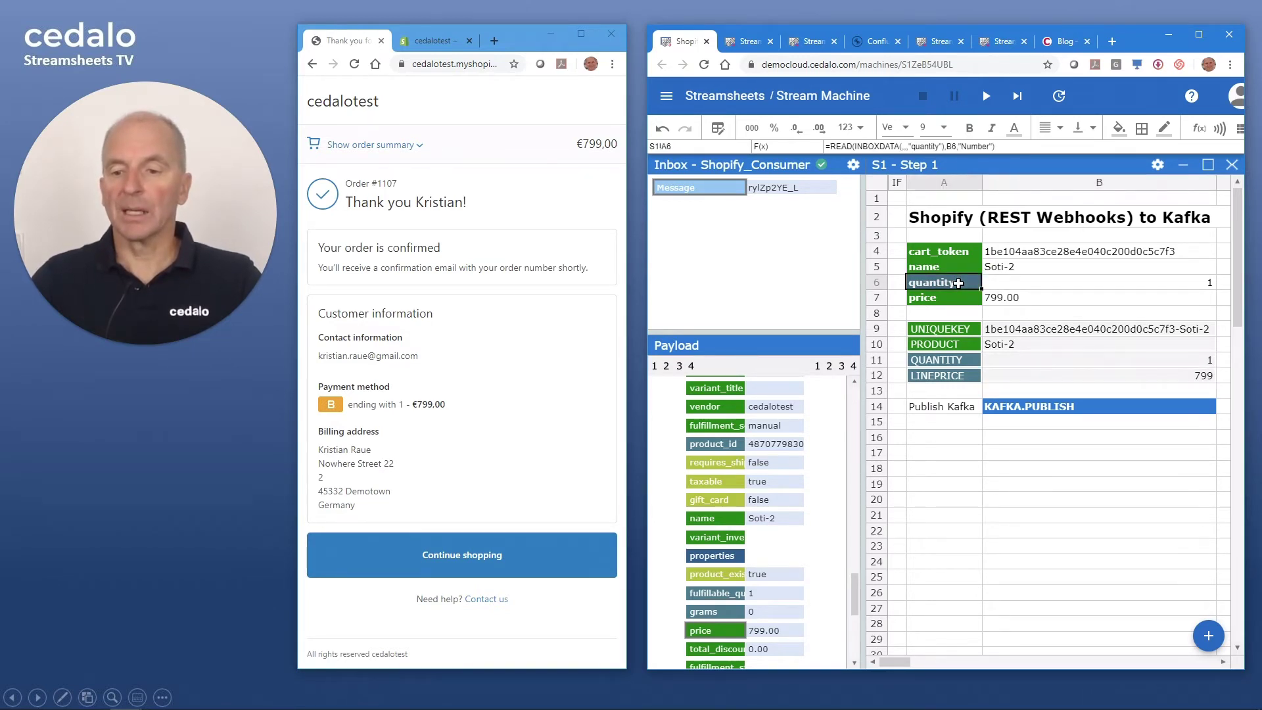
left_click(1007, 299)
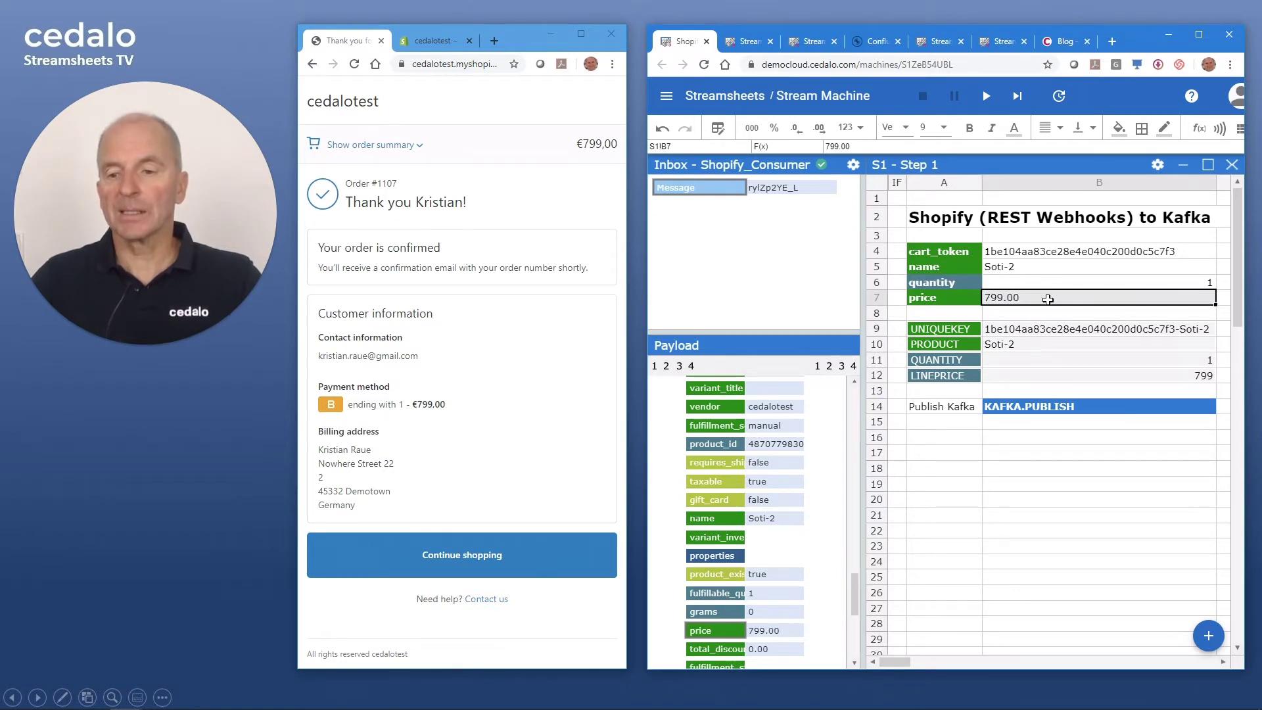
left_click(1066, 378)
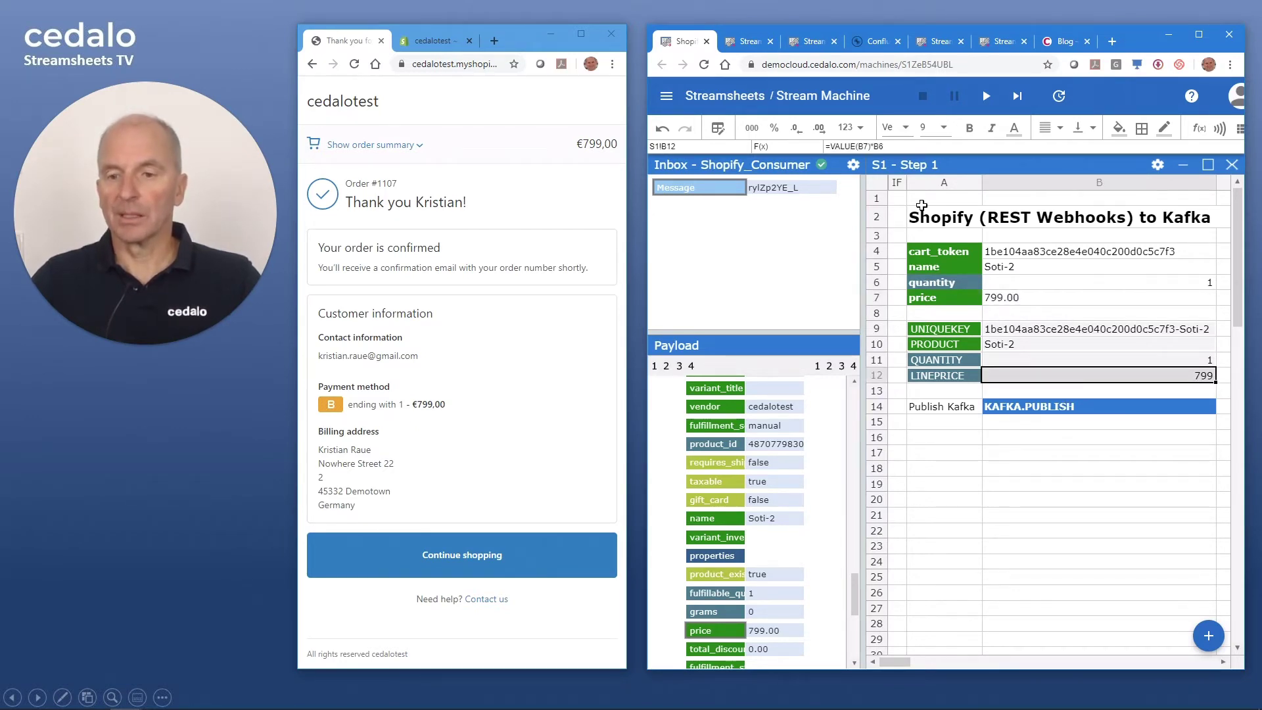
left_click(870, 146)
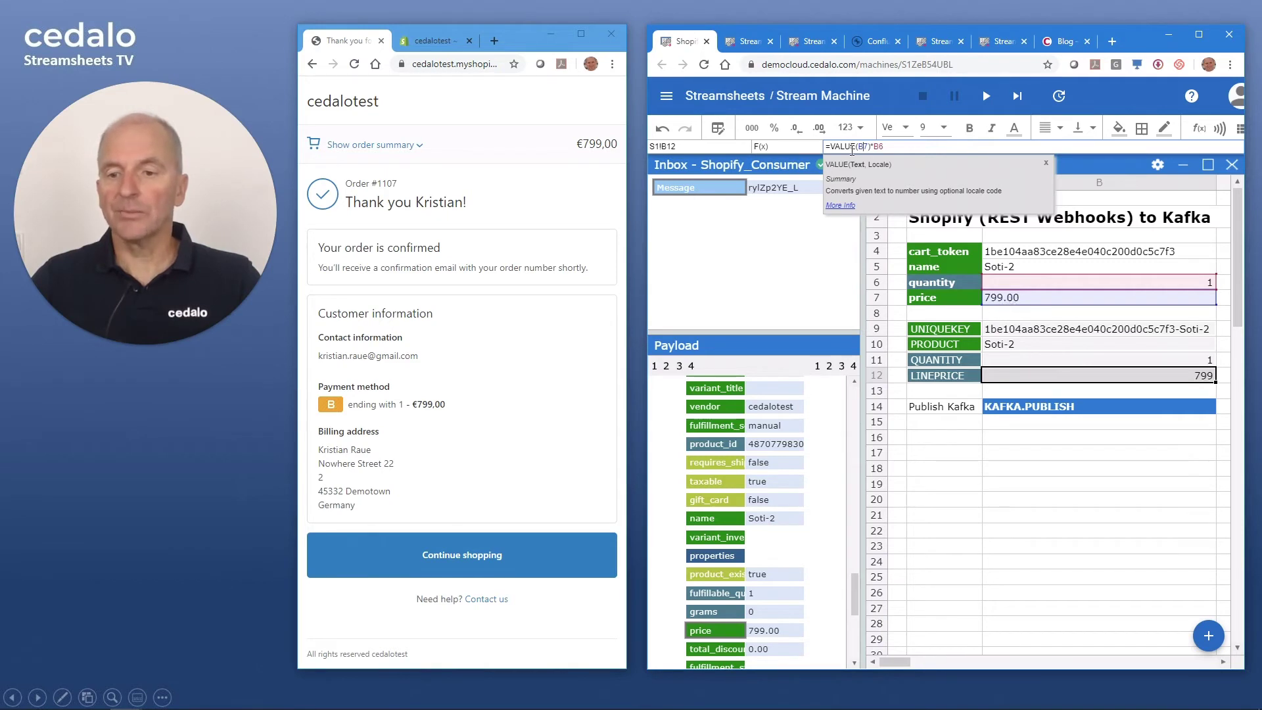
key("Escape")
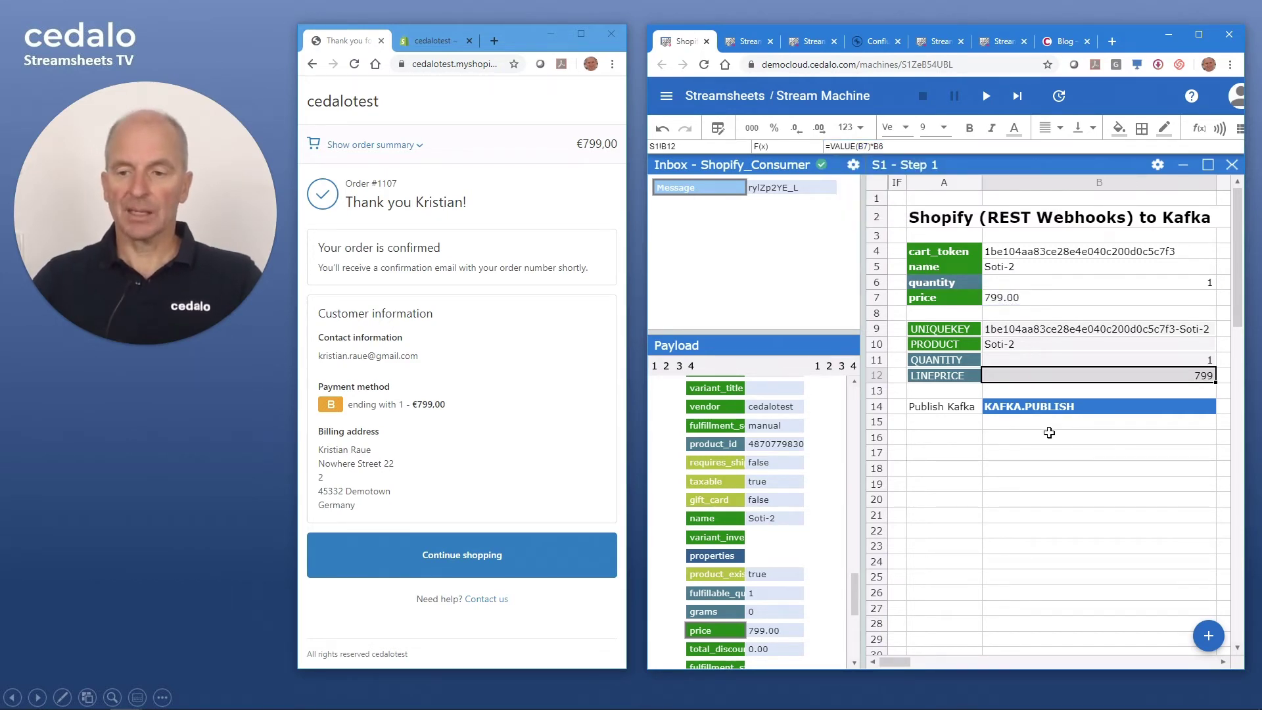
left_click(965, 329)
left_click_drag(970, 340, 996, 372)
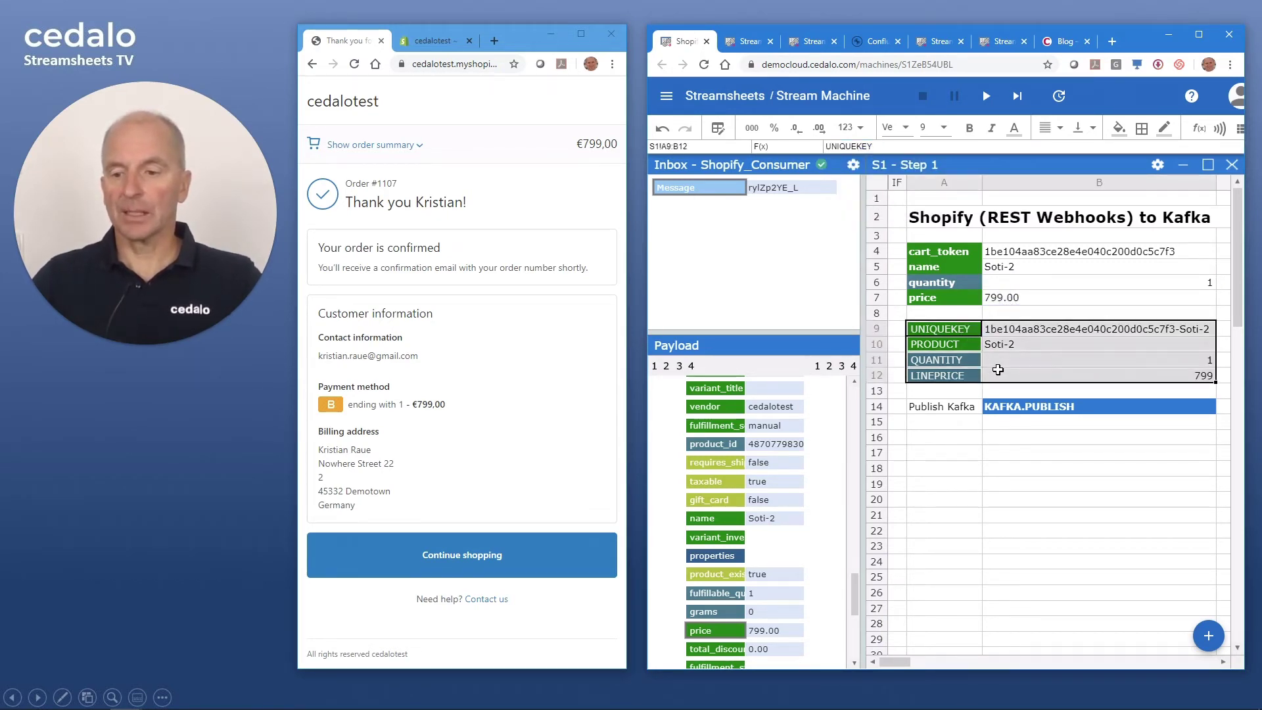
- Delete the existing JSON range on A9:B12 and define A9:B12 as a JSON range again
right_click(1004, 380)
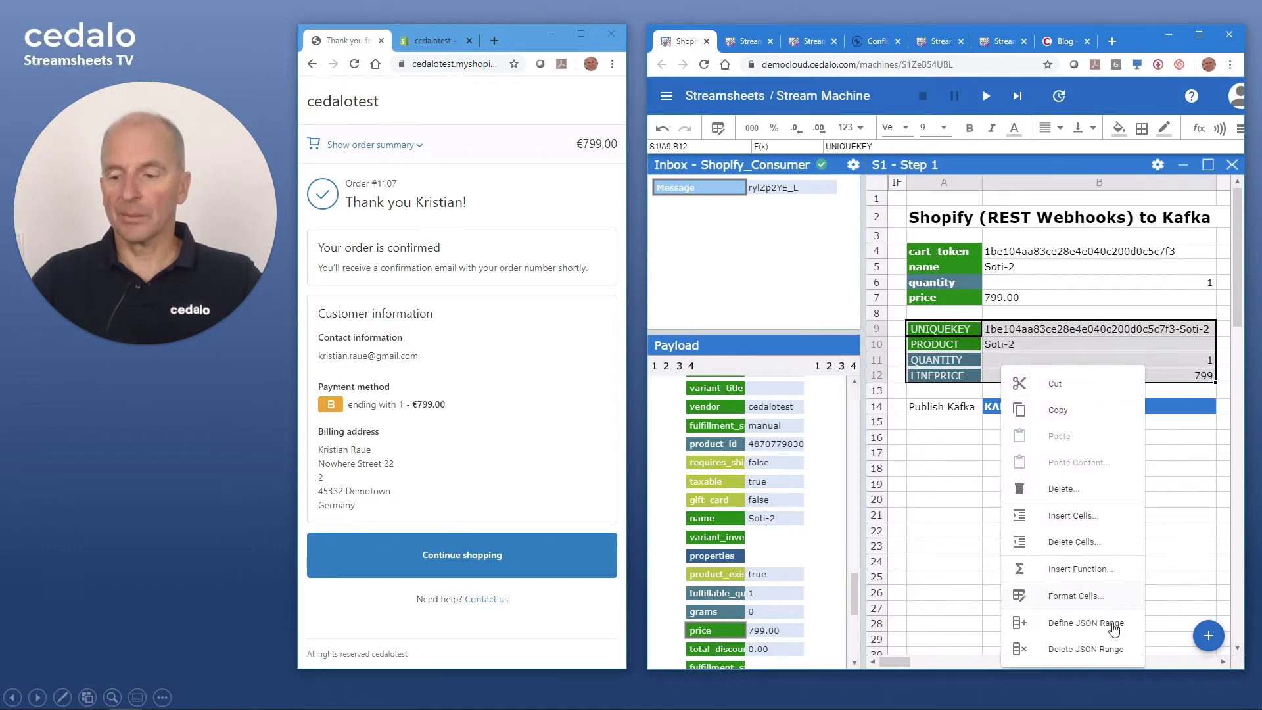
left_click(1083, 642)
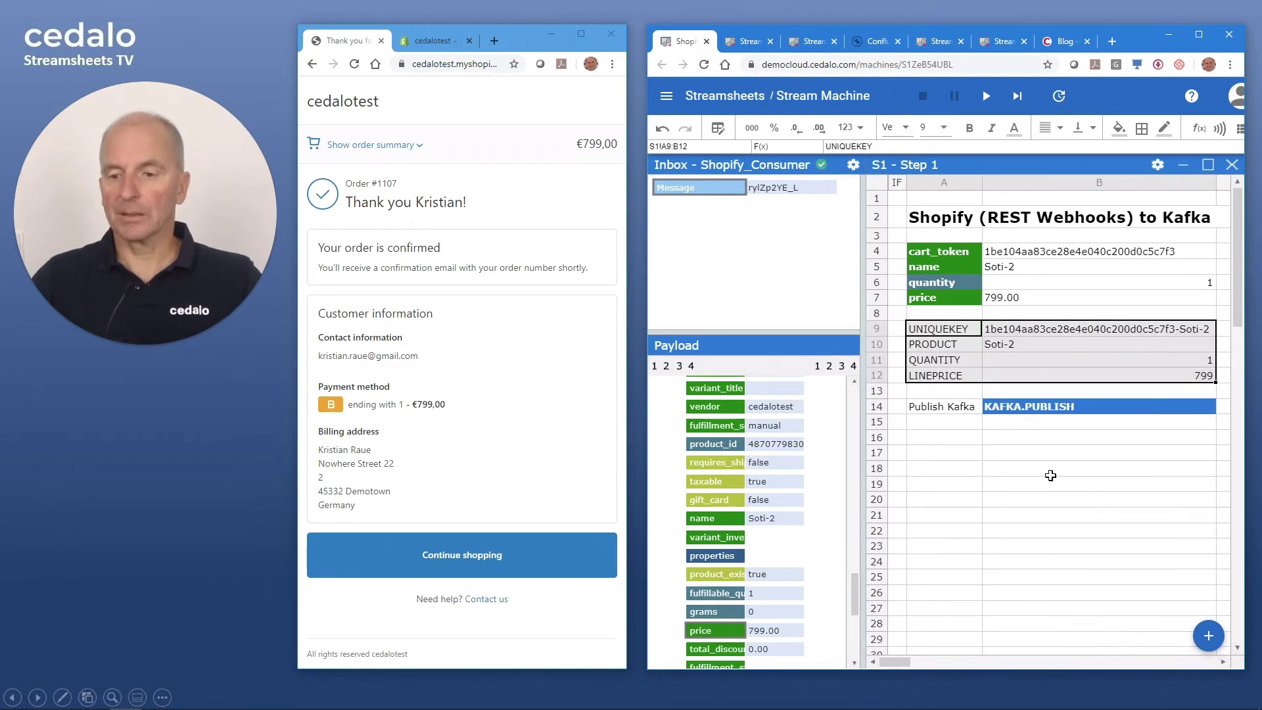
left_click(1051, 479)
left_click(955, 328)
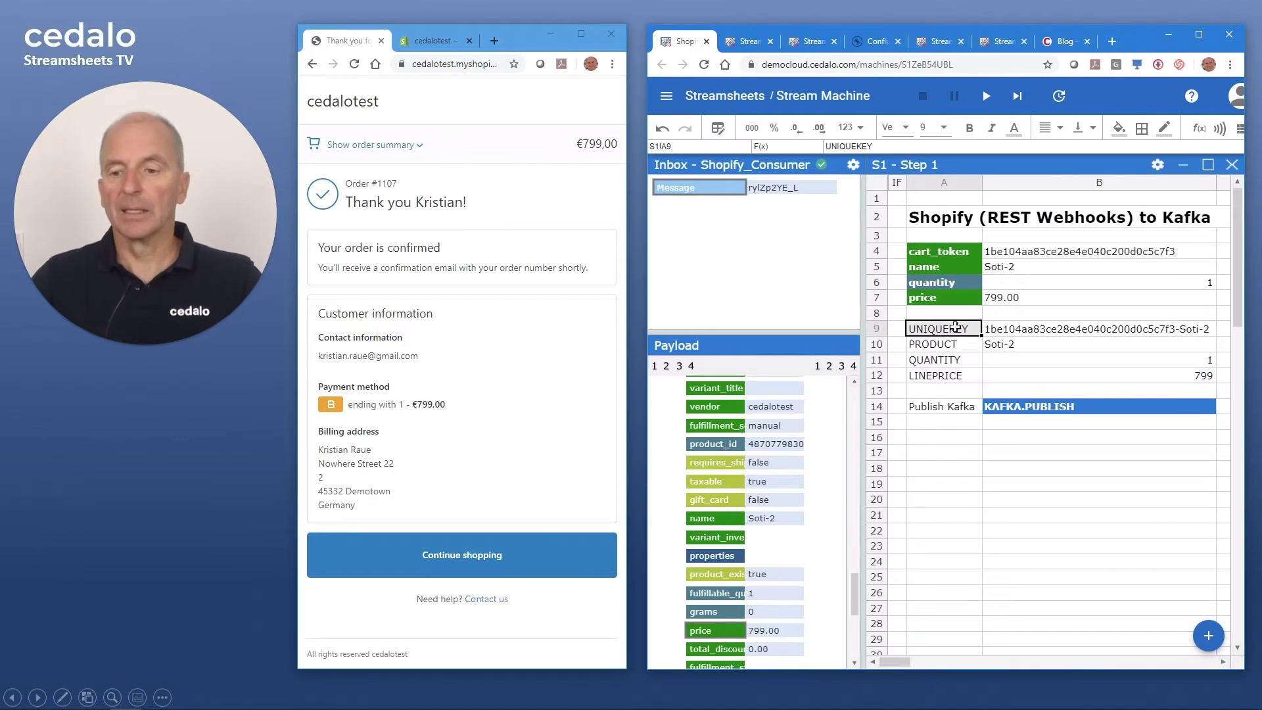
left_click_drag(955, 327, 1003, 376)
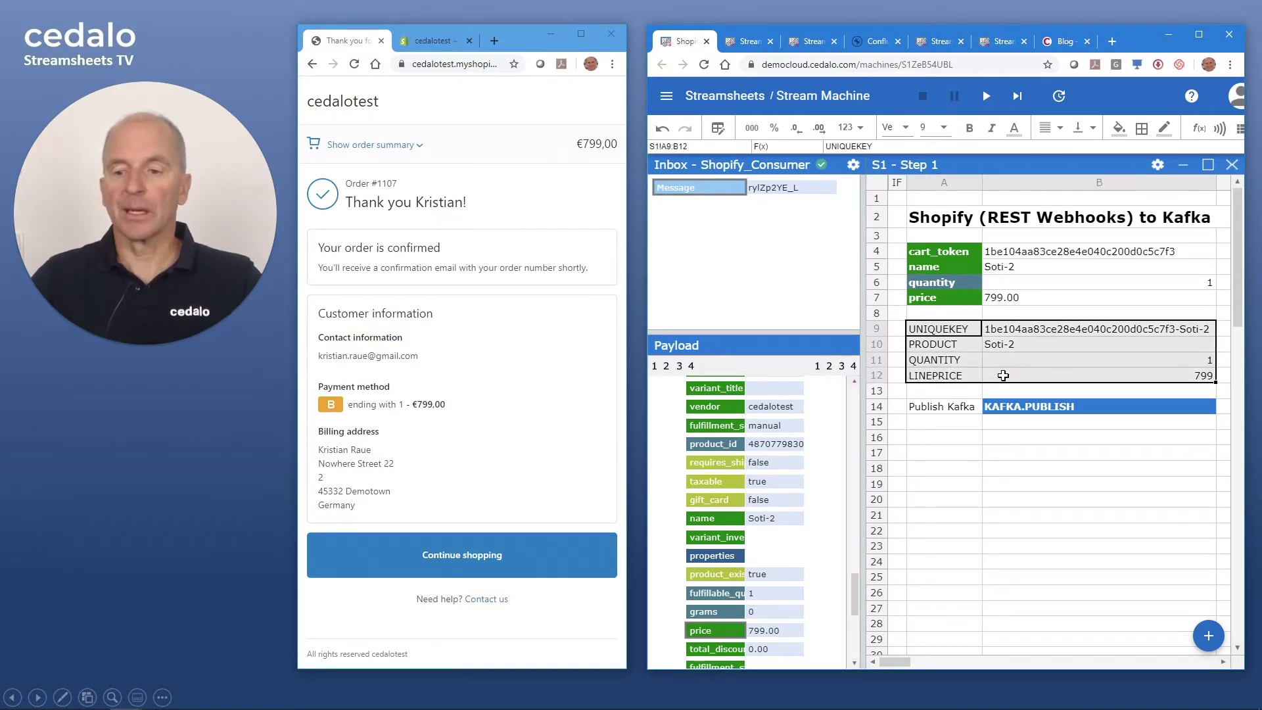
right_click(1003, 375)
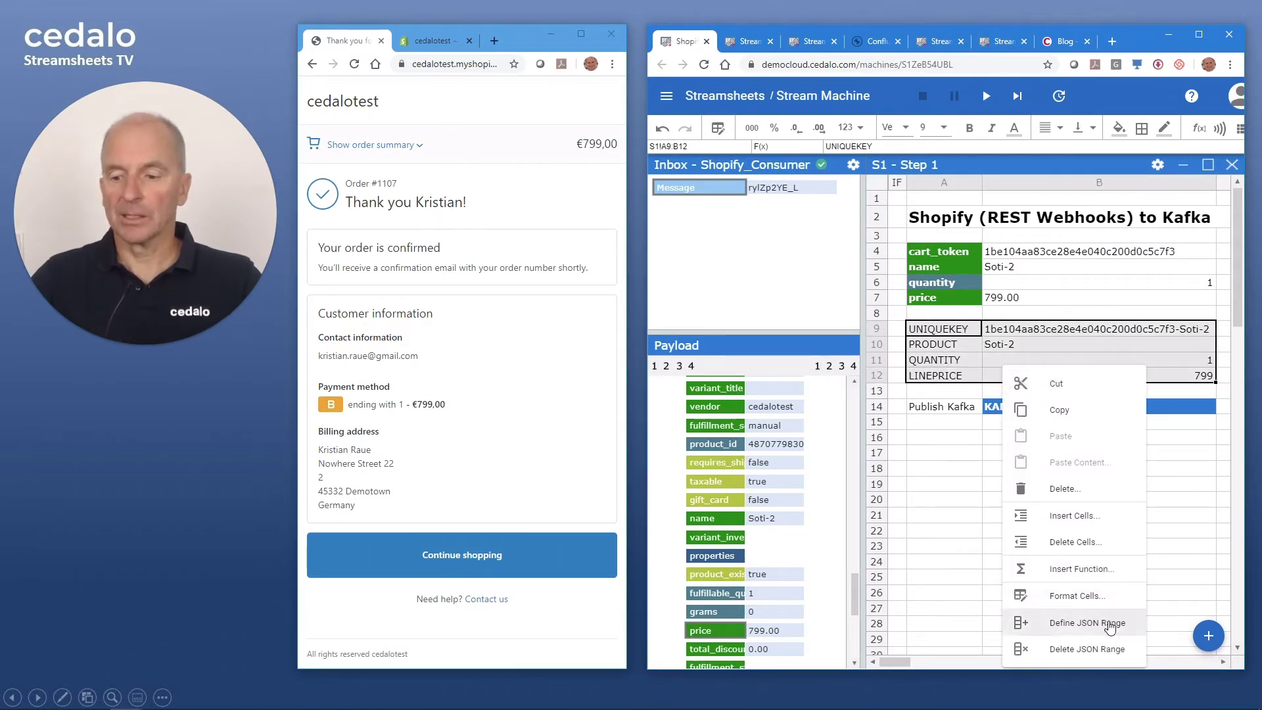
left_click(1080, 624)
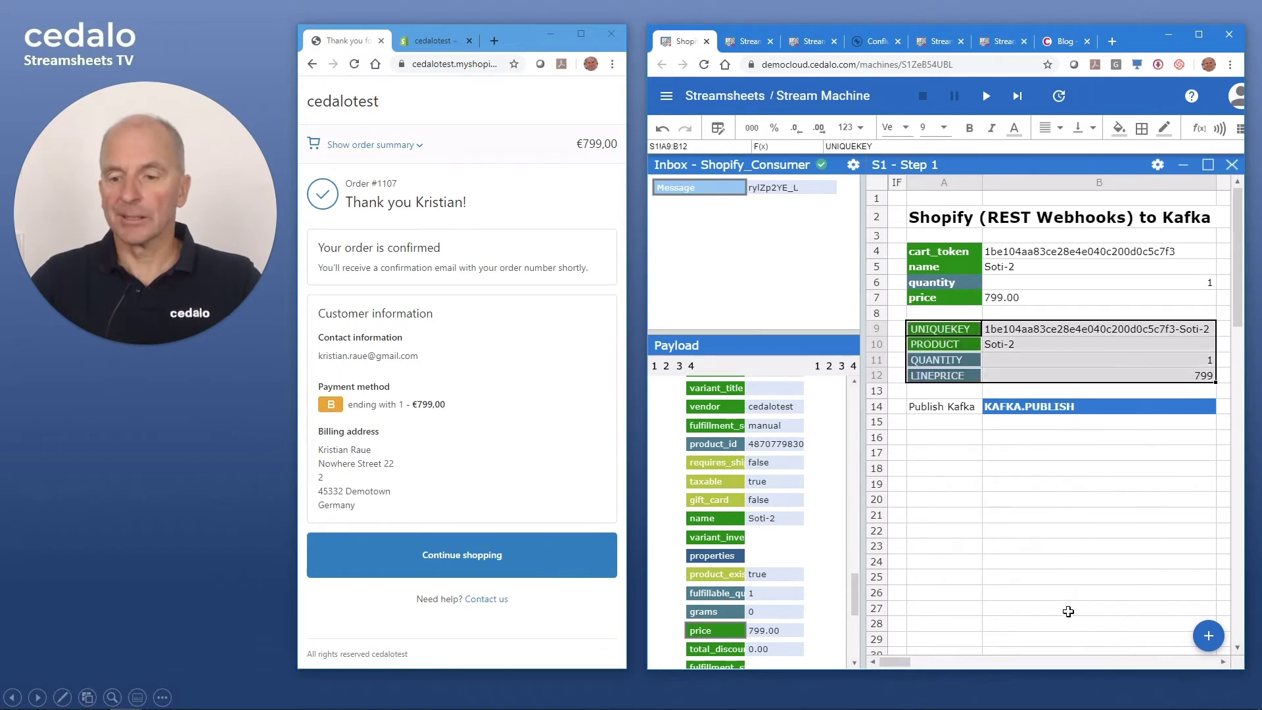
- Inspect the KAFKA.PUBLISH formula in B14, then switch to the Confluent Cloud page
left_click(1003, 516)
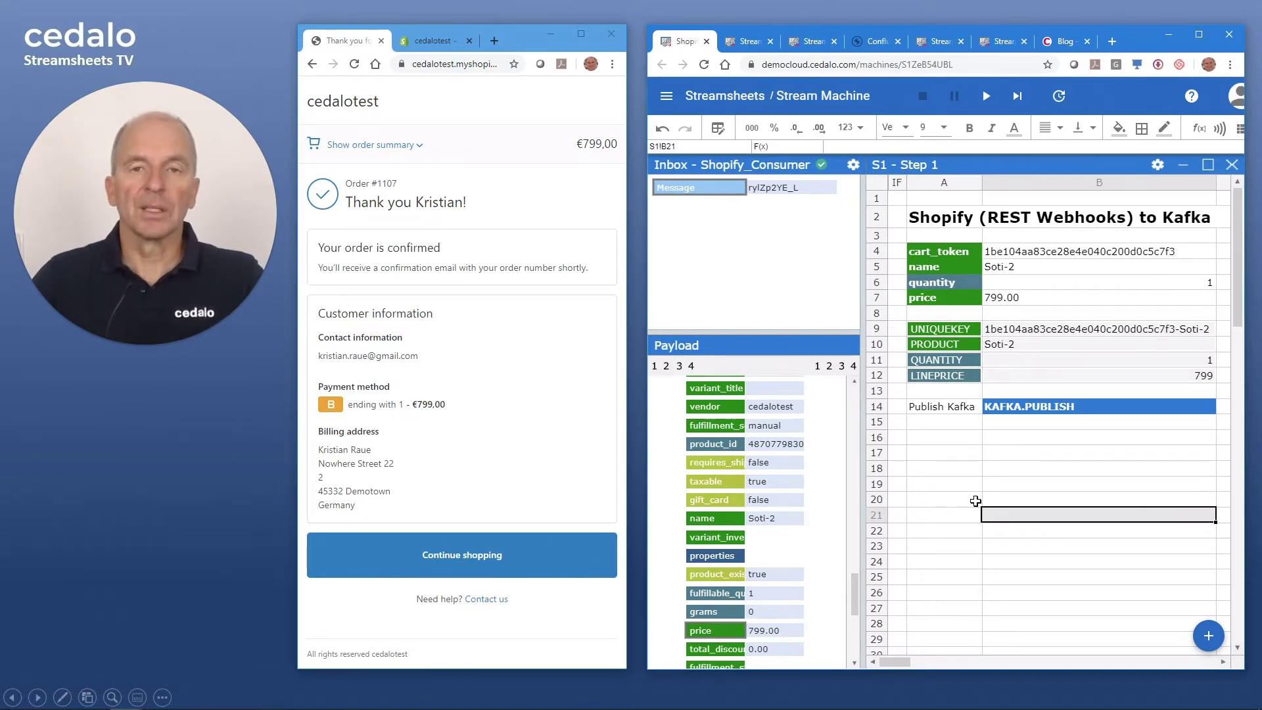
left_click(1027, 406)
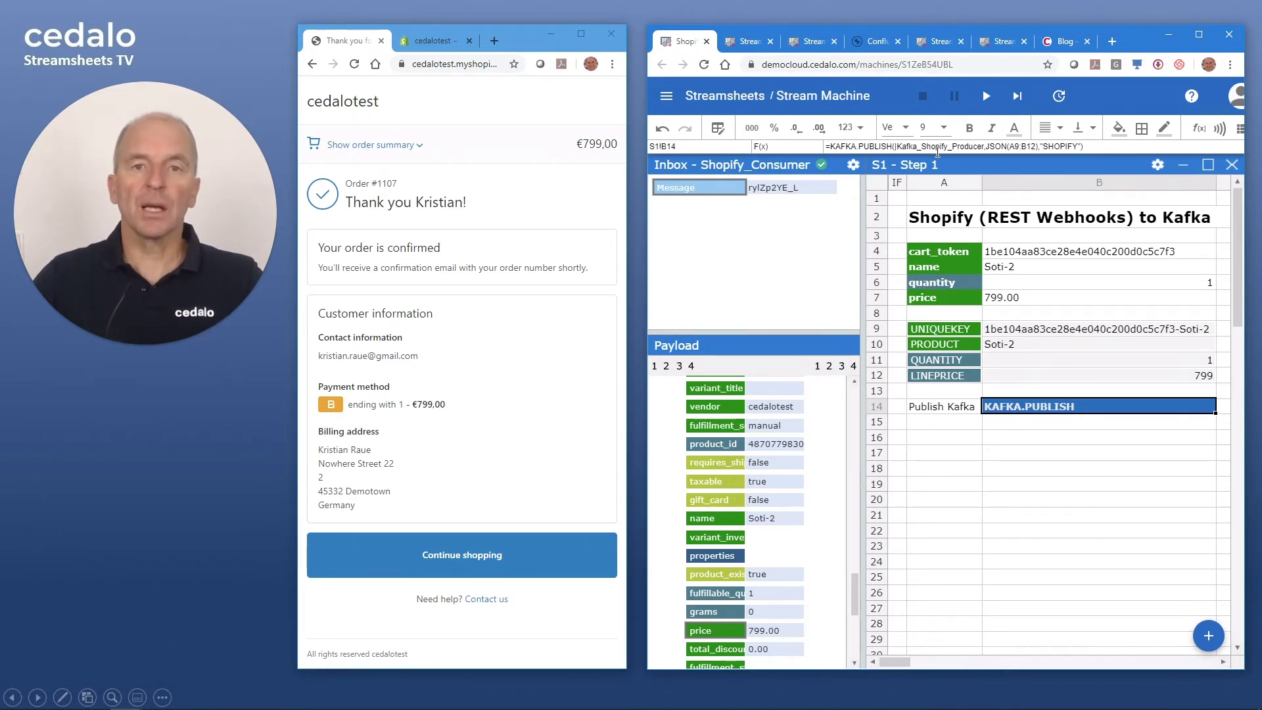
left_click(883, 44)
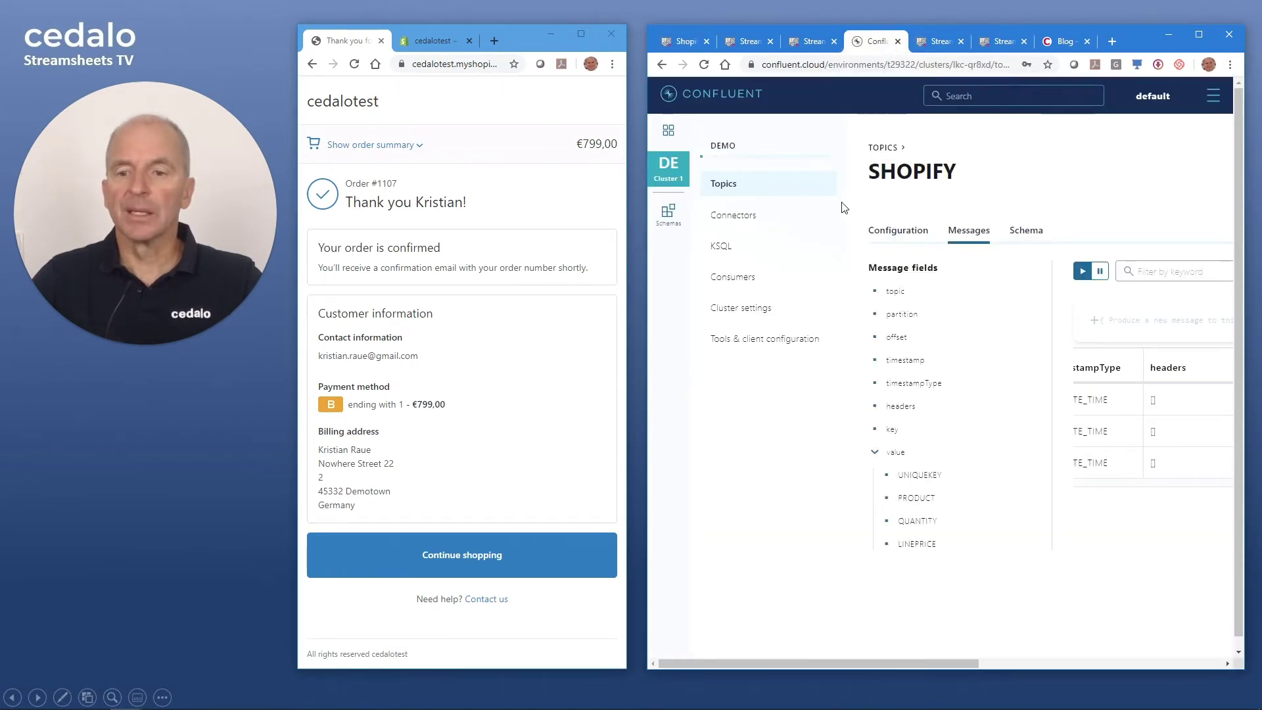
- View the Demo cluster's settings, then open the SHOPIFY topic's Messages tab
left_click(668, 166)
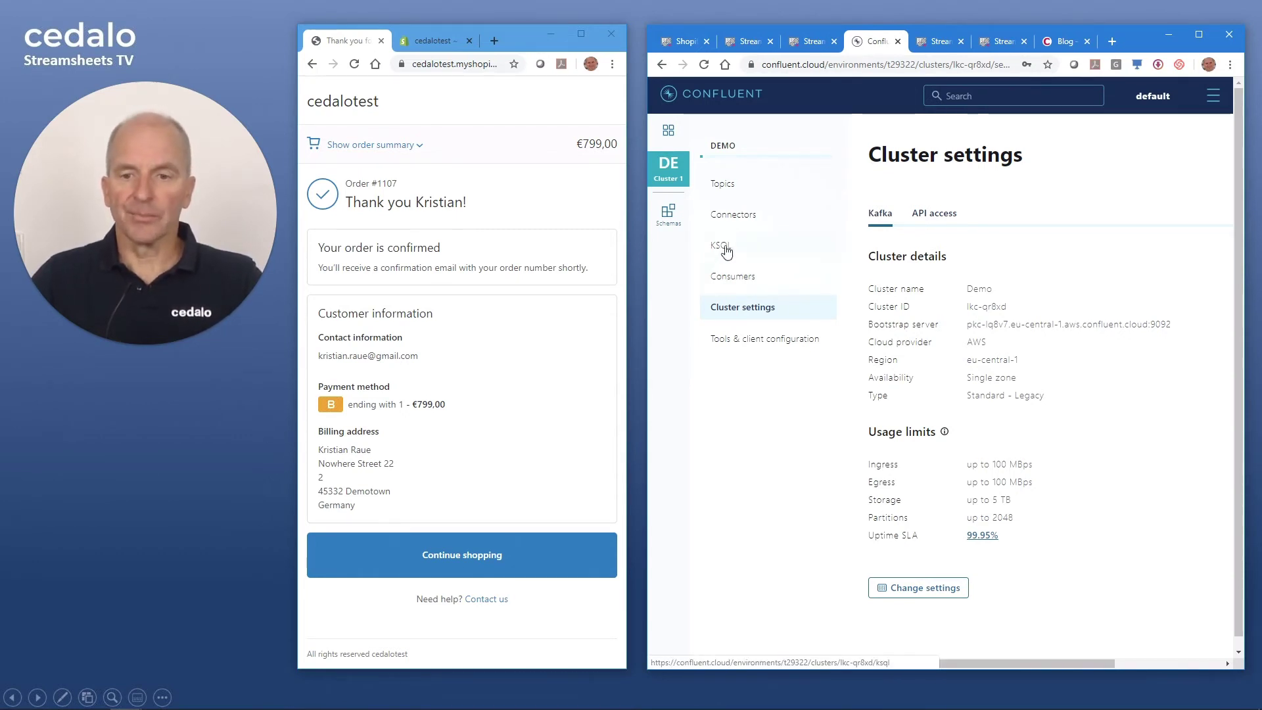
left_click(732, 190)
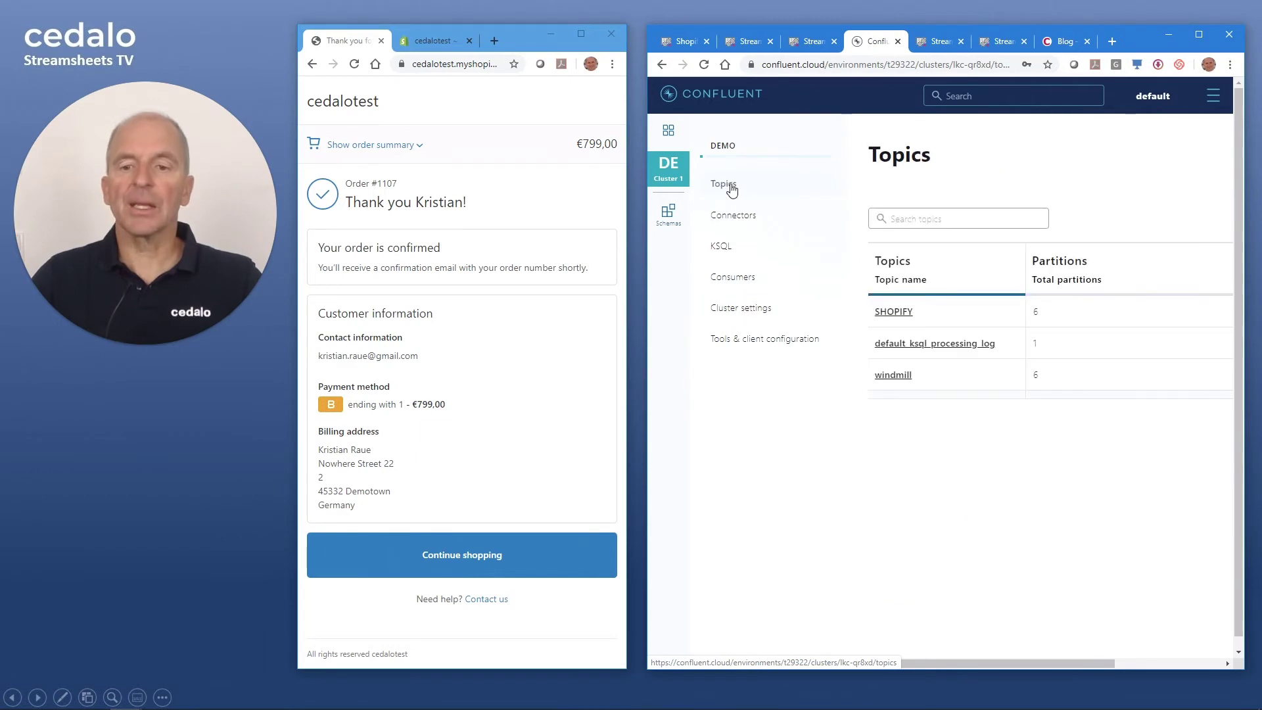
left_click(895, 314)
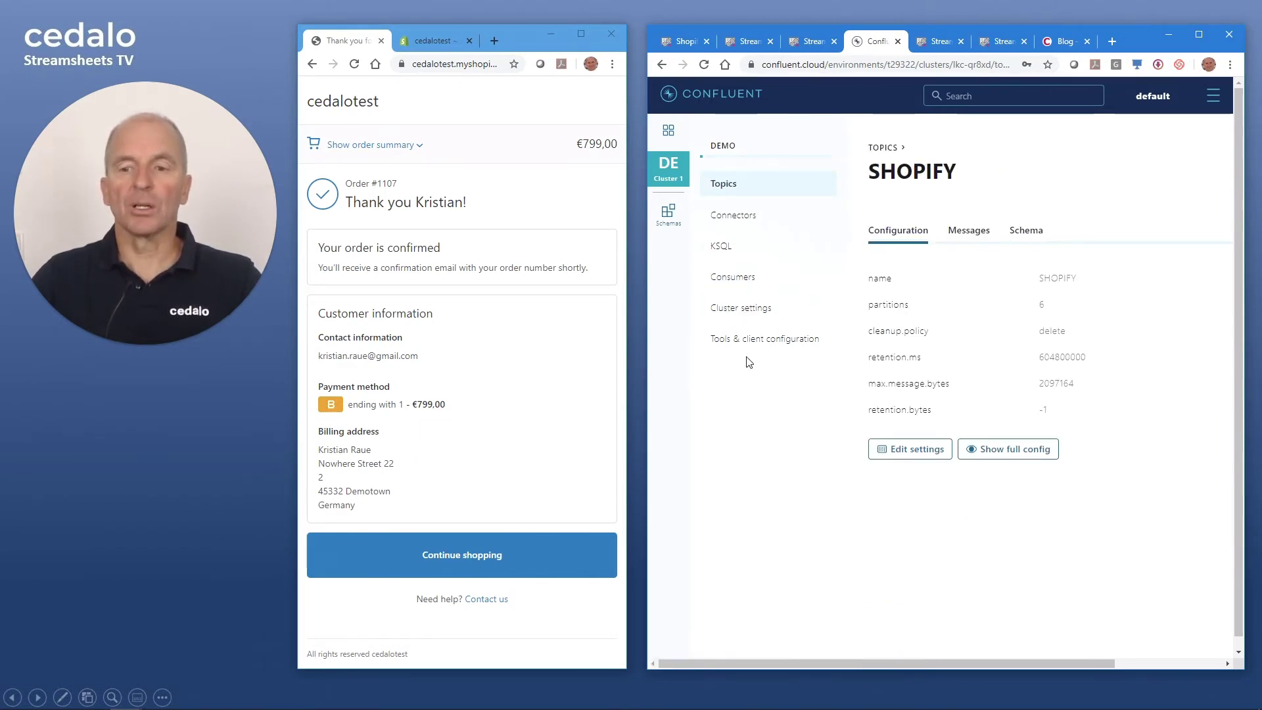
left_click(966, 242)
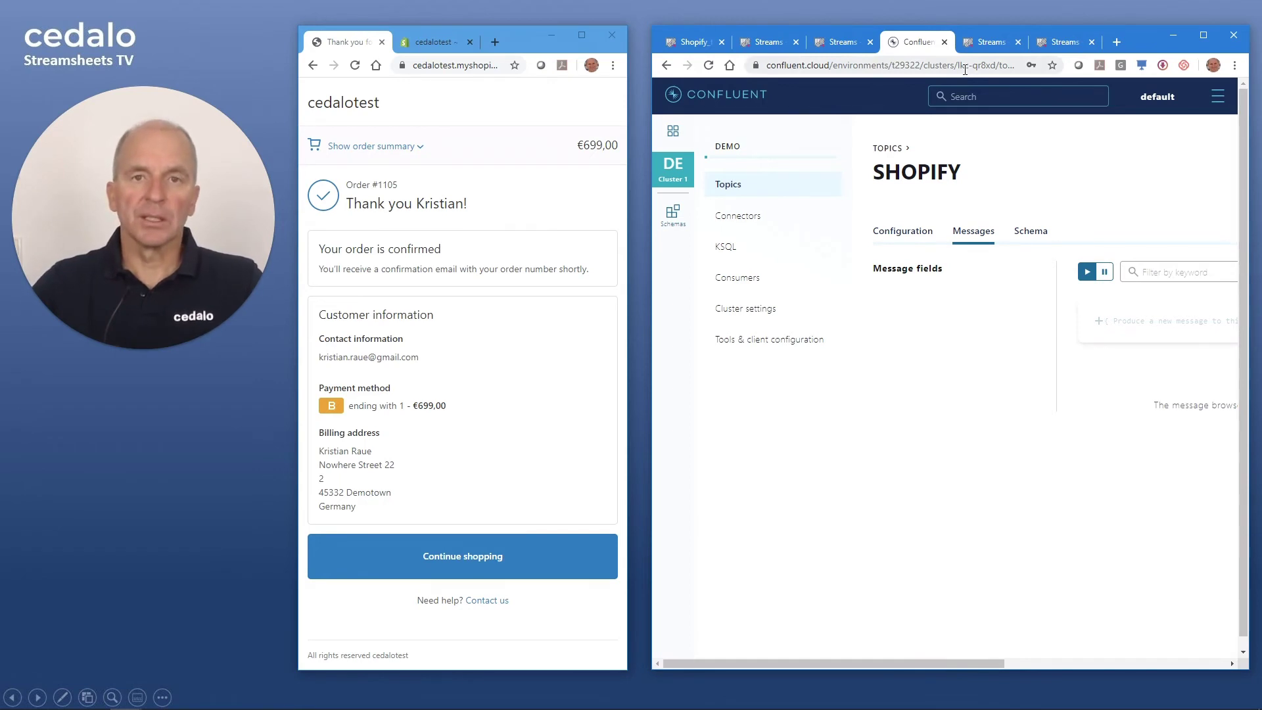
- Reconnect the Kafka_Cloud connector and open the Kafka_Shopify_Producer settings
left_click(992, 46)
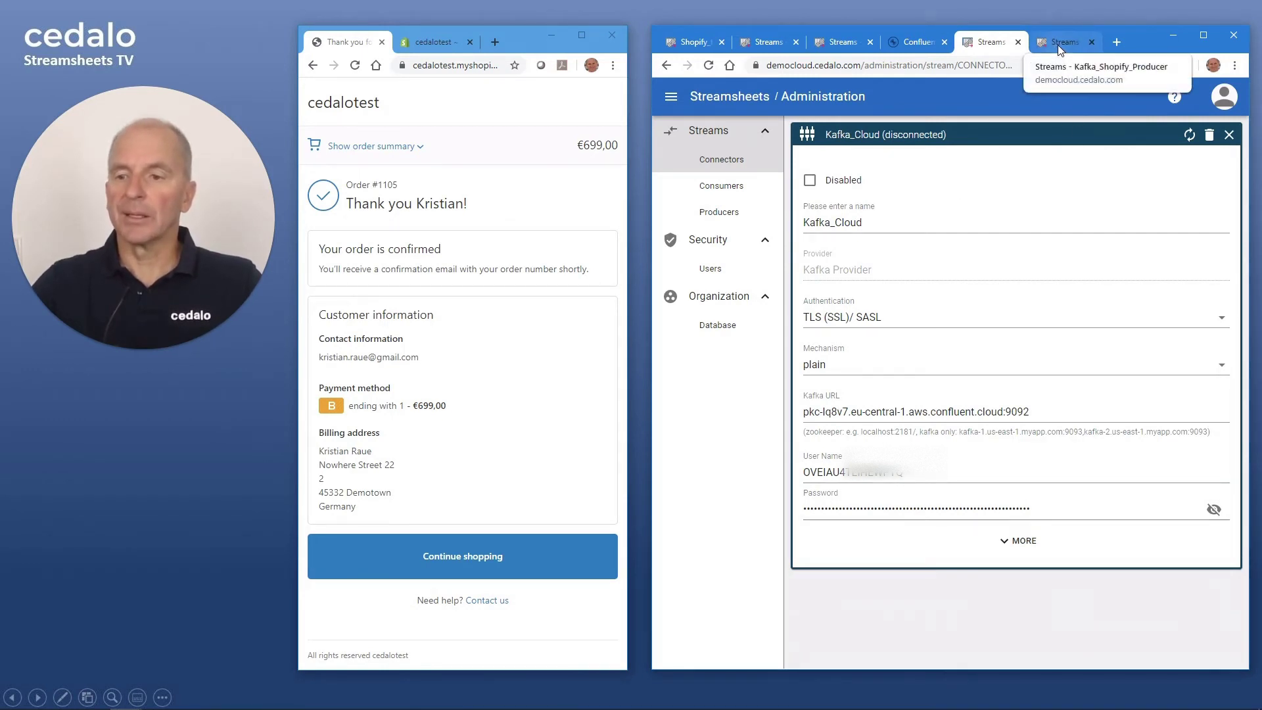
left_click(1190, 134)
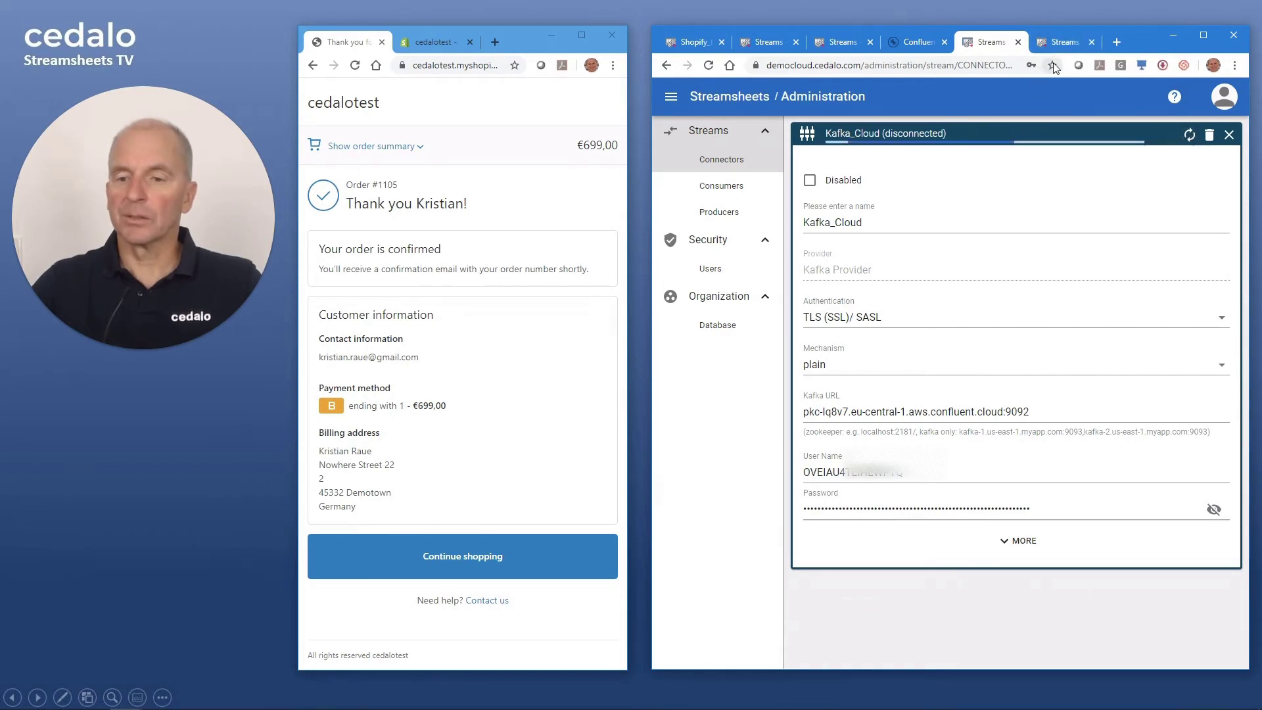
left_click(1065, 43)
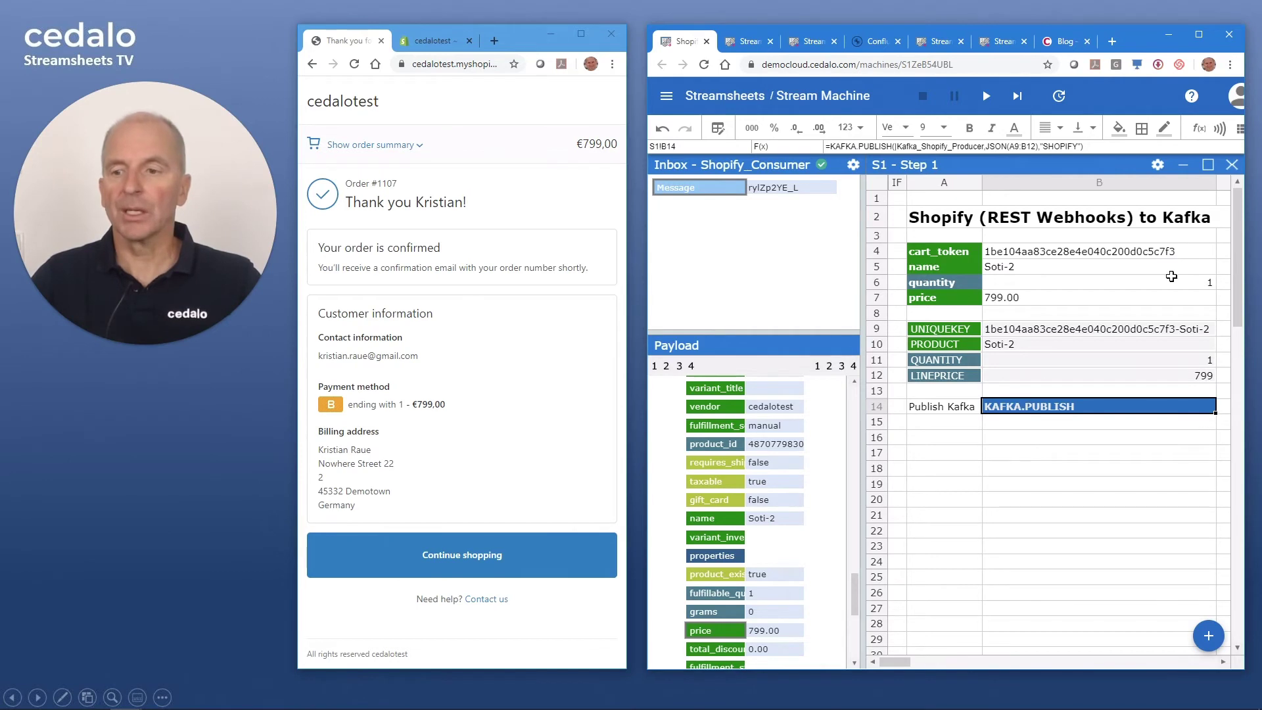
- Put KAFKA.PUBLISH in B14 with stream Kafka_Shopify_Producer, message A9:B12 and topic SHOPIFY
left_click(1218, 130)
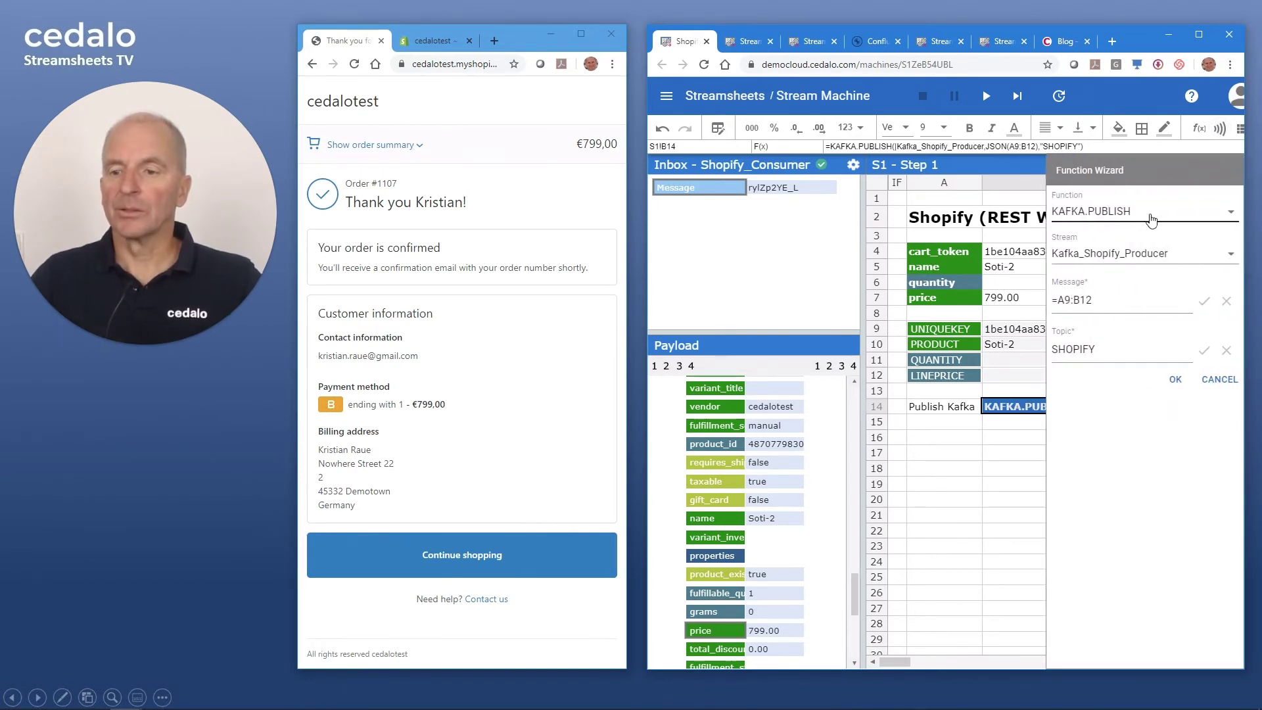
left_click(1151, 216)
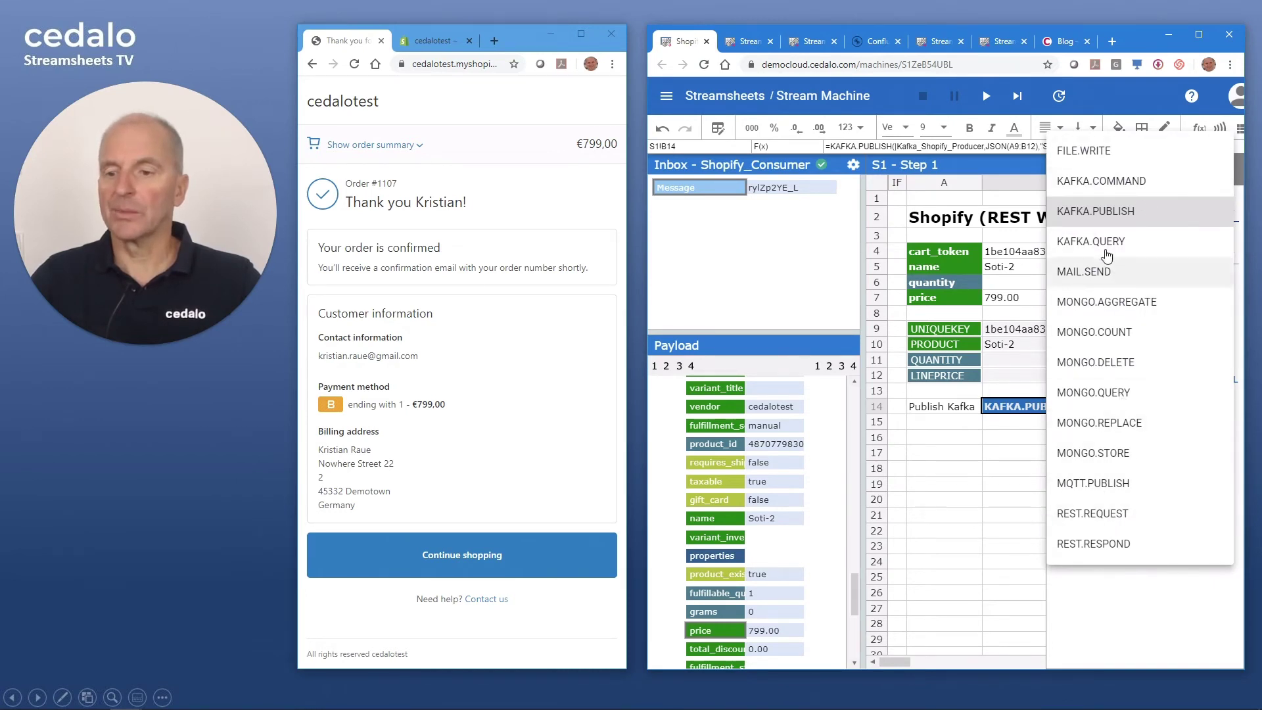
left_click(1089, 212)
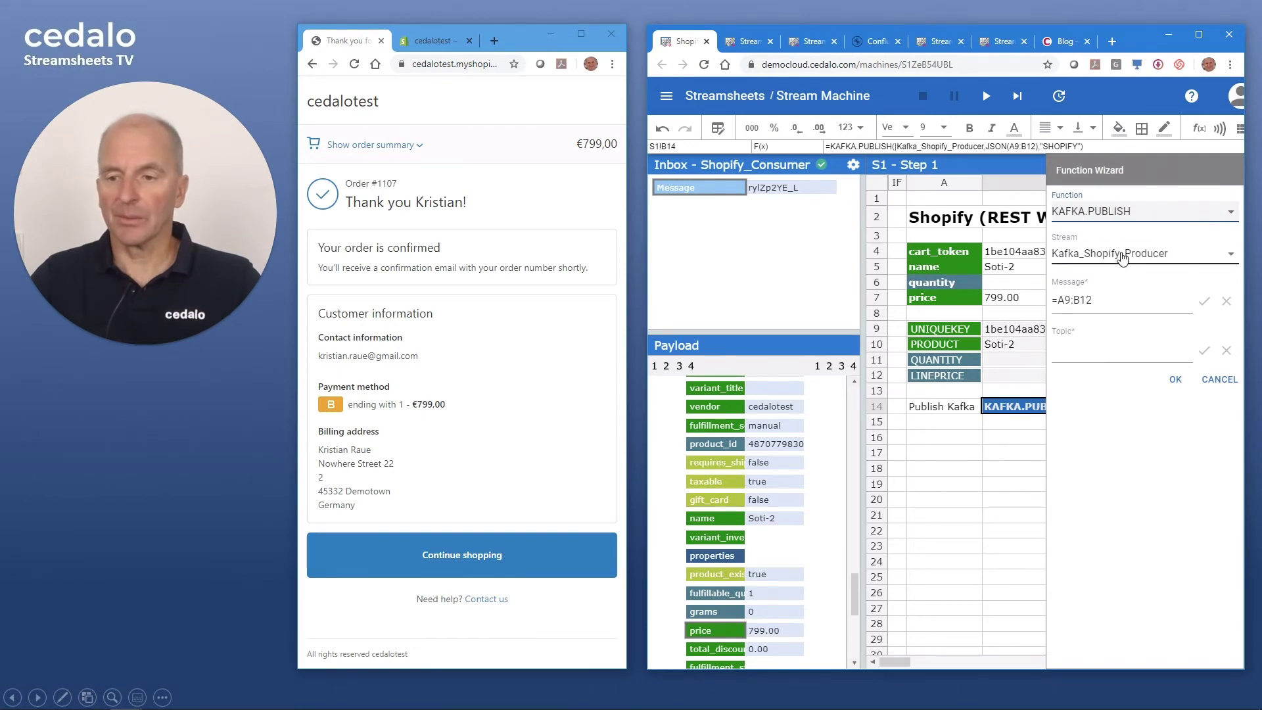
left_click(1123, 259)
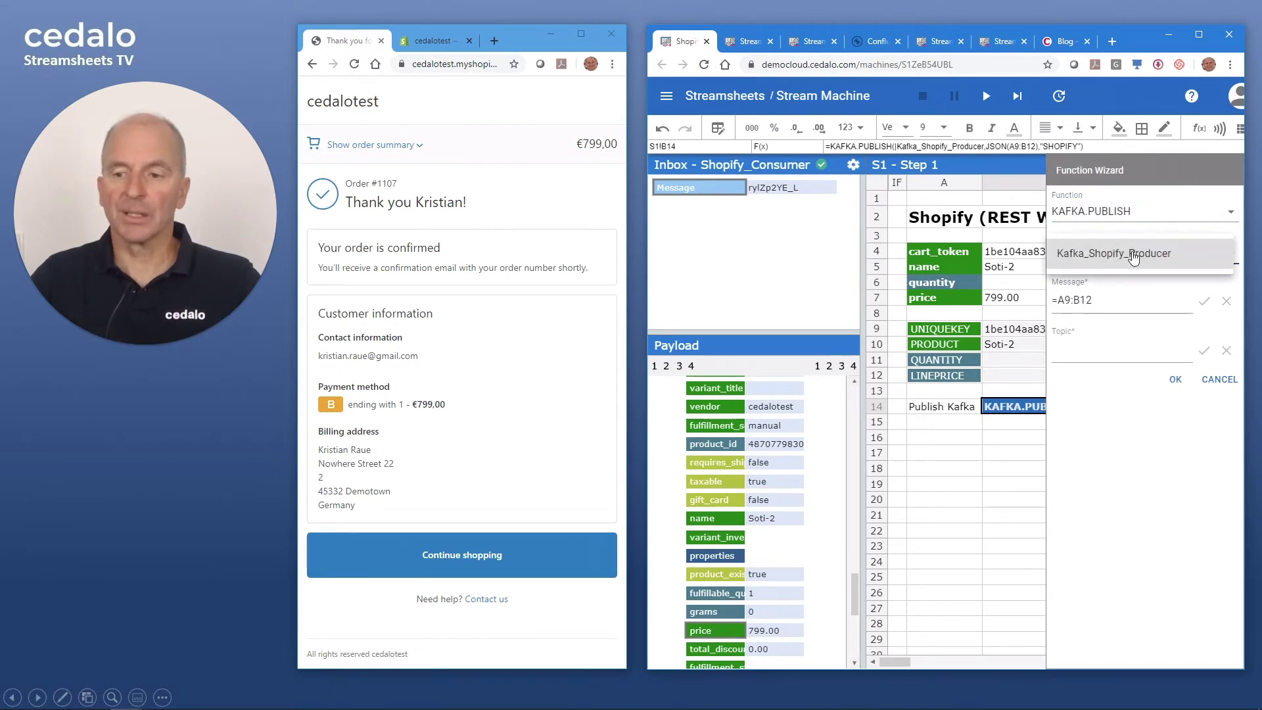
left_click(1133, 258)
left_click(1107, 309)
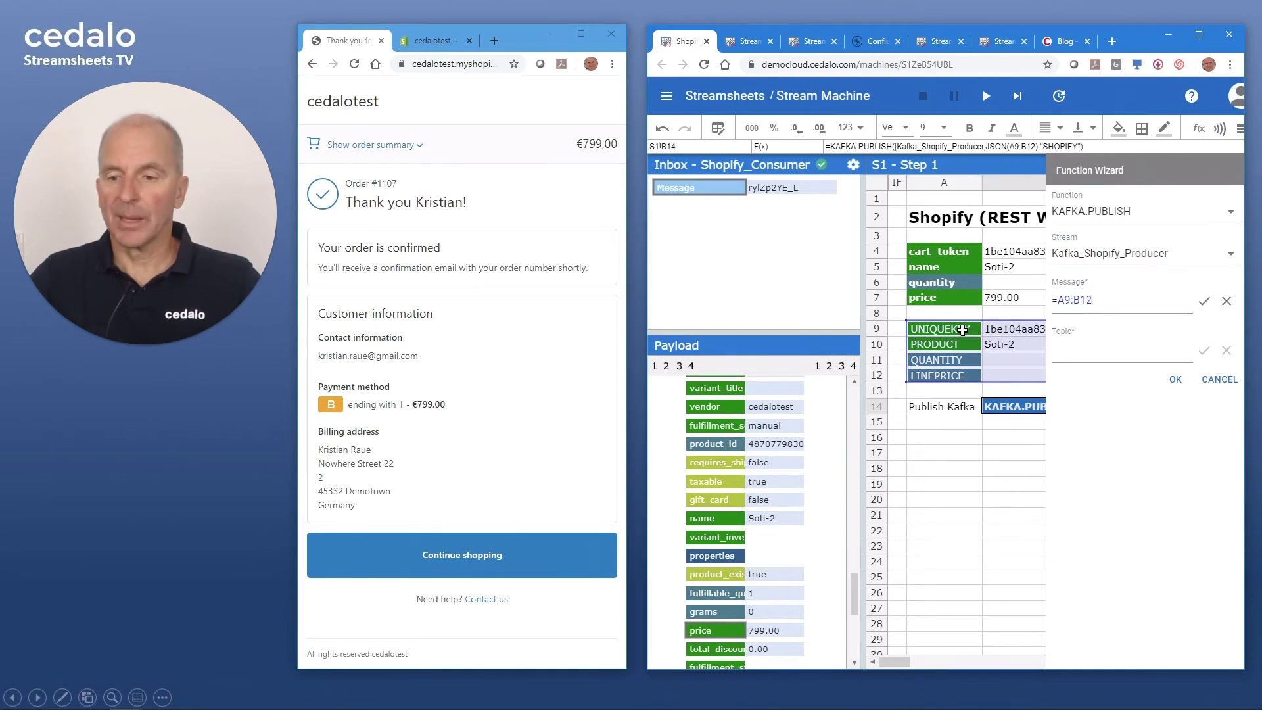
left_click_drag(940, 328, 1027, 379)
left_click(1076, 351)
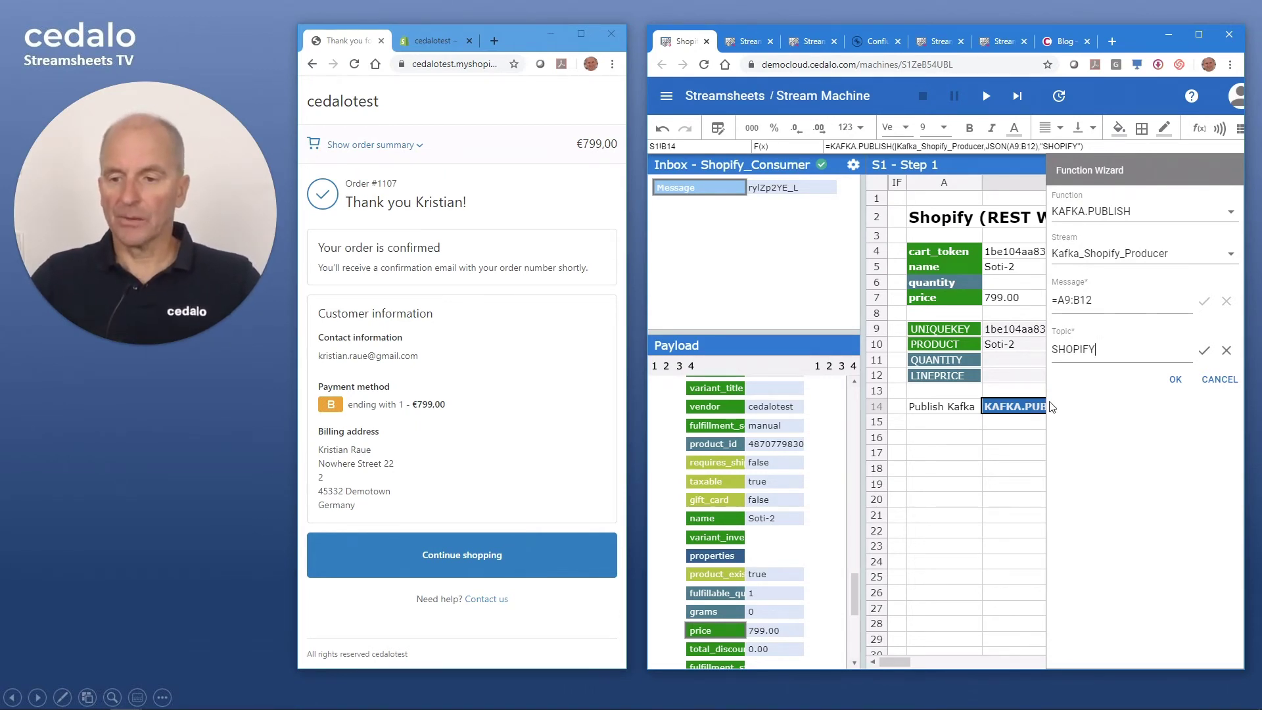
left_click(1173, 383)
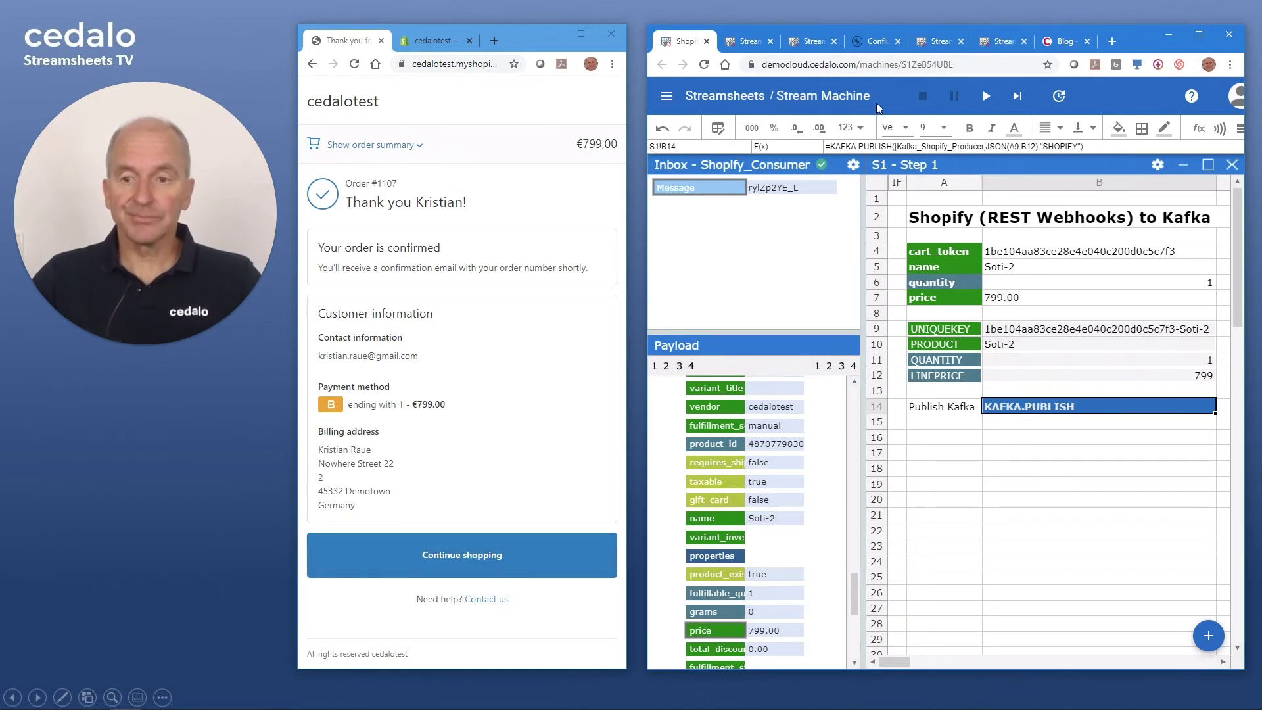
- Look at the SHOPIFY topic in Confluent, return to the Stream Machine sheet, then the shop
left_click(876, 41)
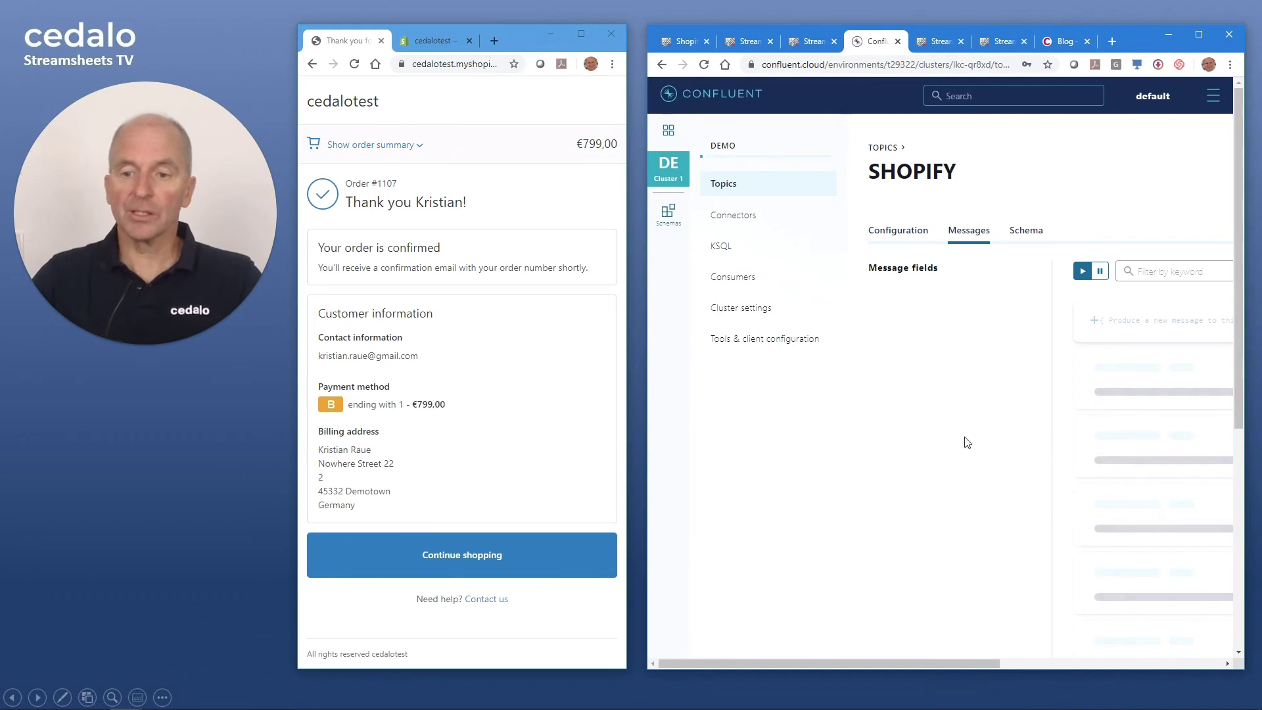
left_click(749, 41)
left_click(695, 42)
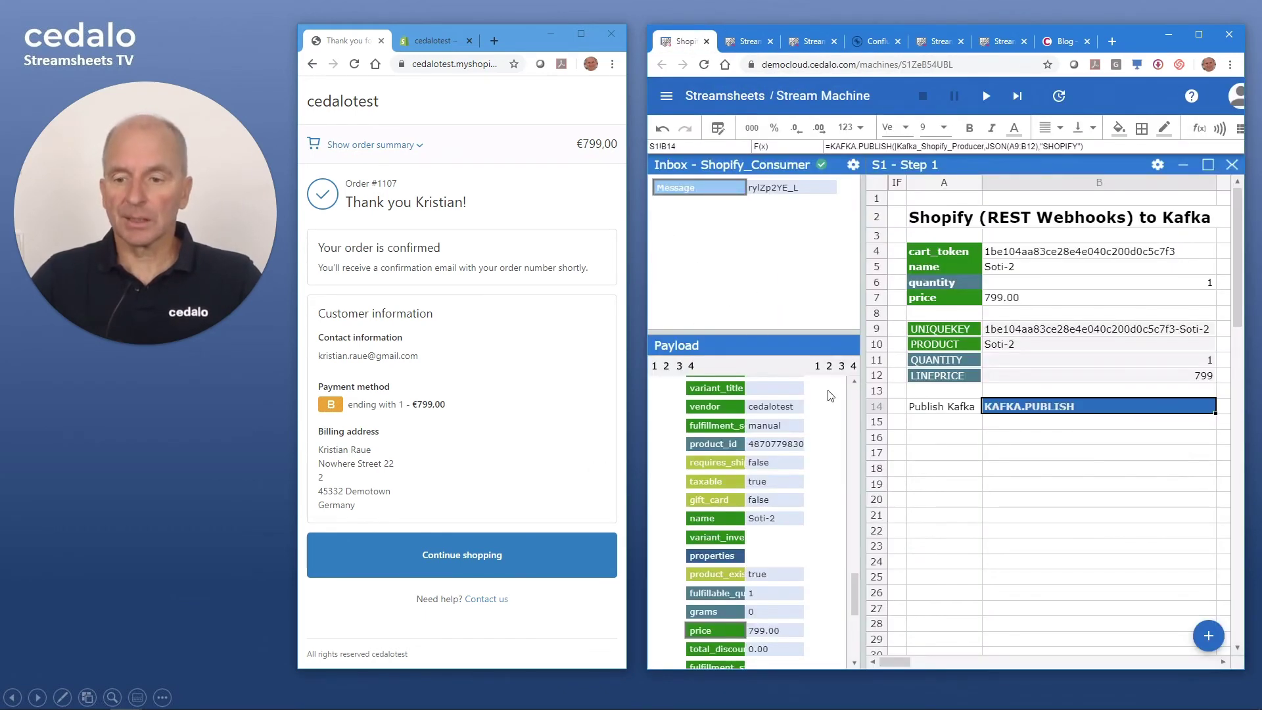
left_click(474, 558)
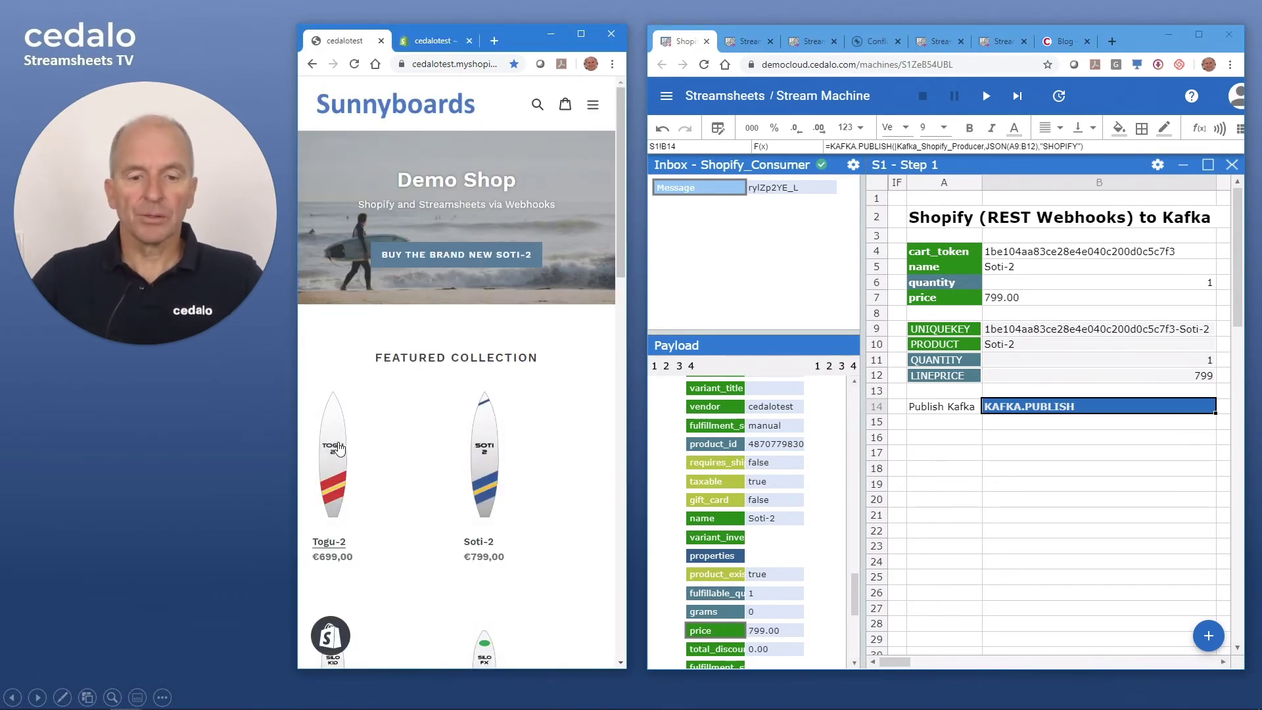
- Add a Togu-2 board and a Body-XT board to the cart
left_click(339, 449)
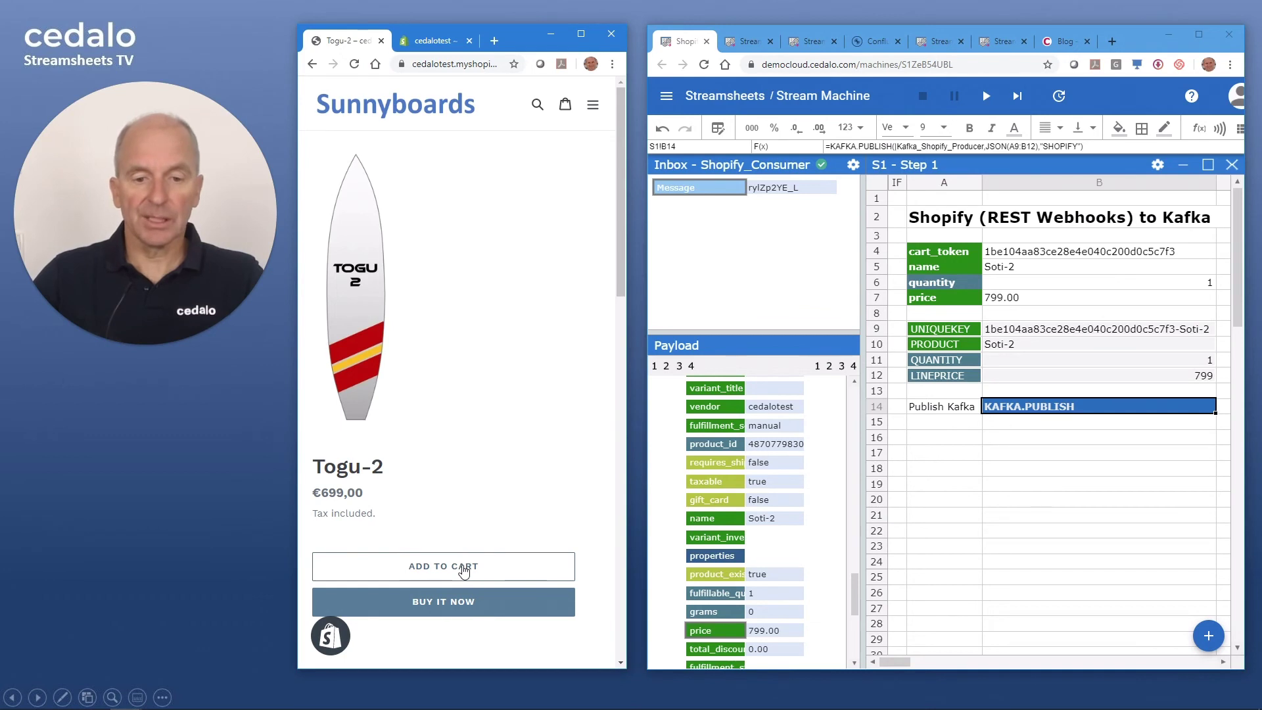
left_click(463, 569)
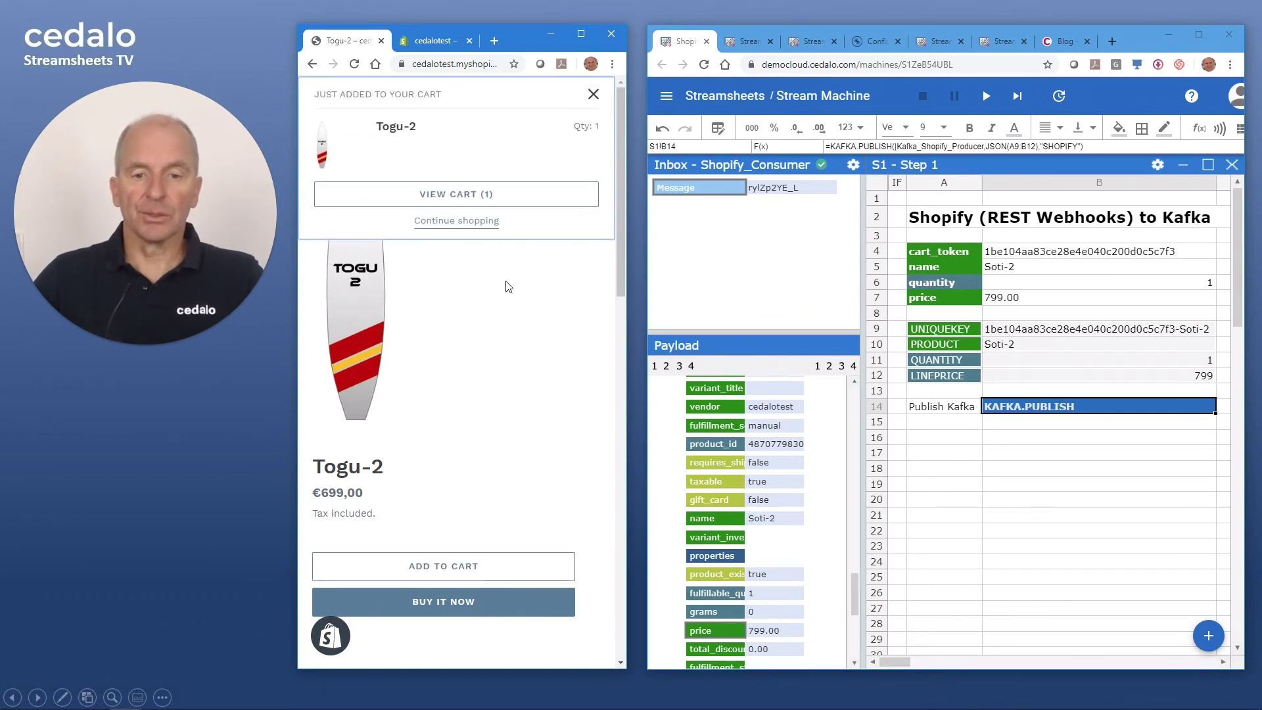
left_click(474, 196)
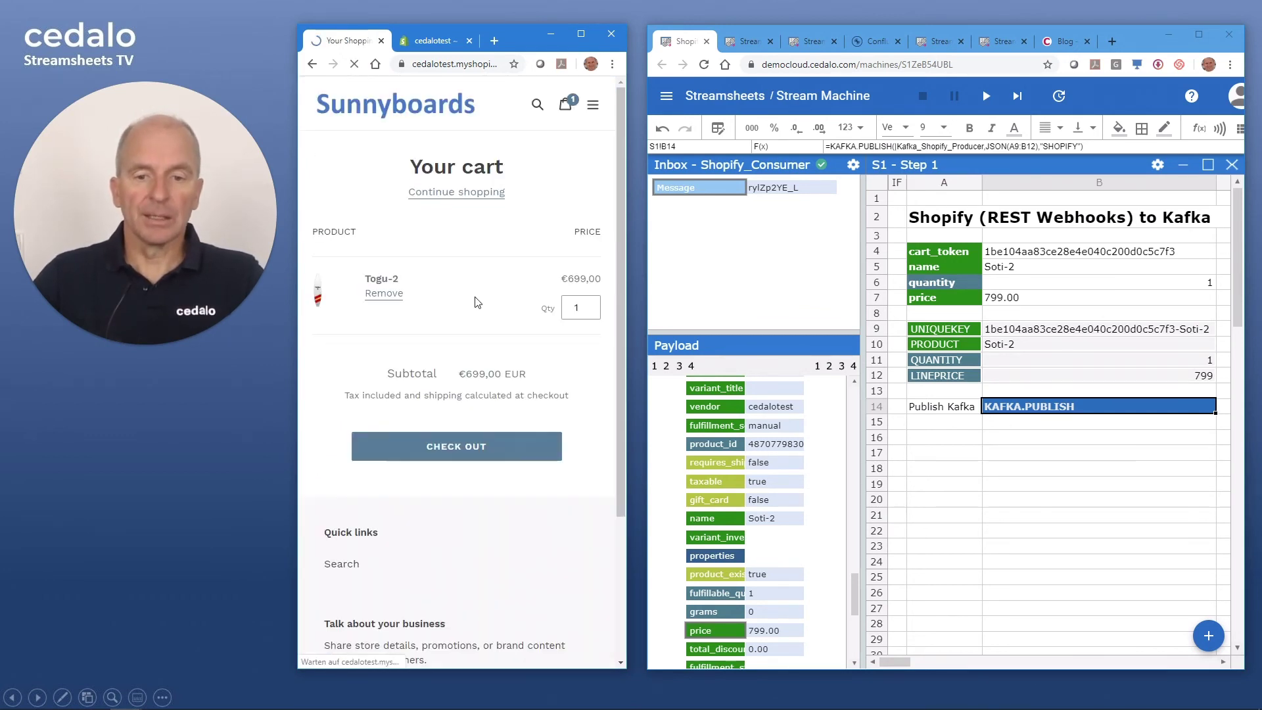
left_click(442, 194)
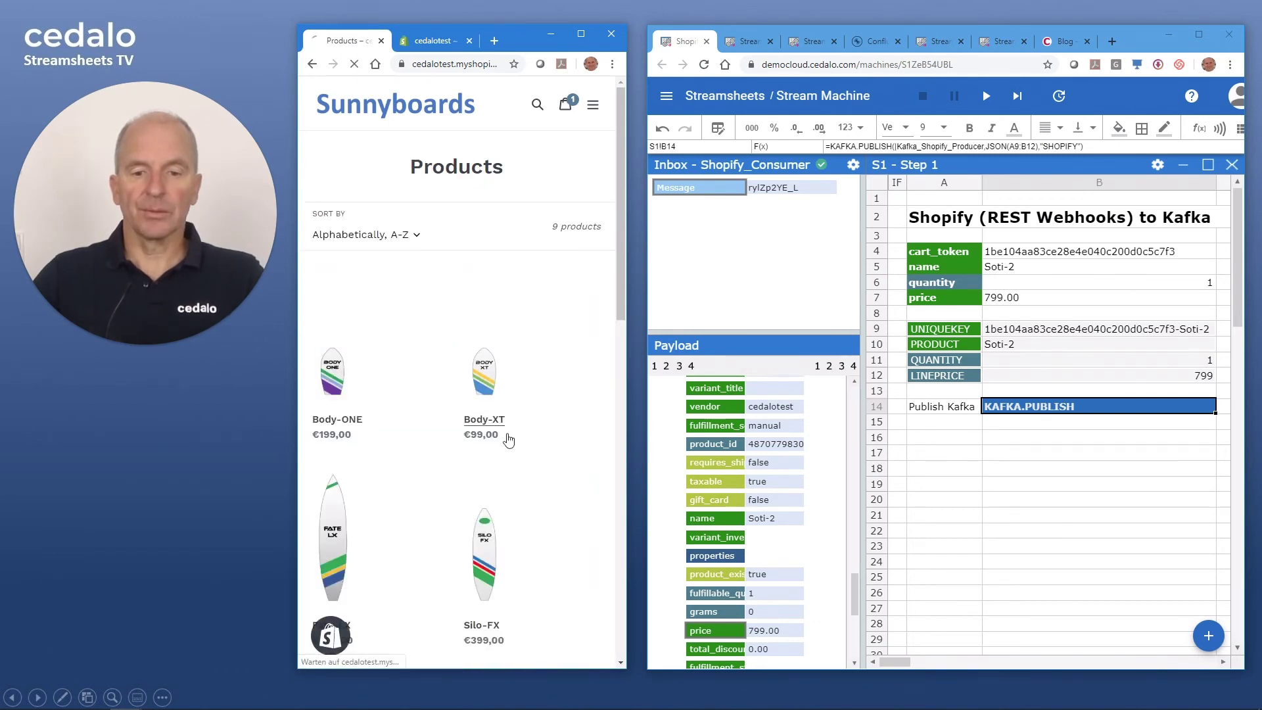
left_click(508, 439)
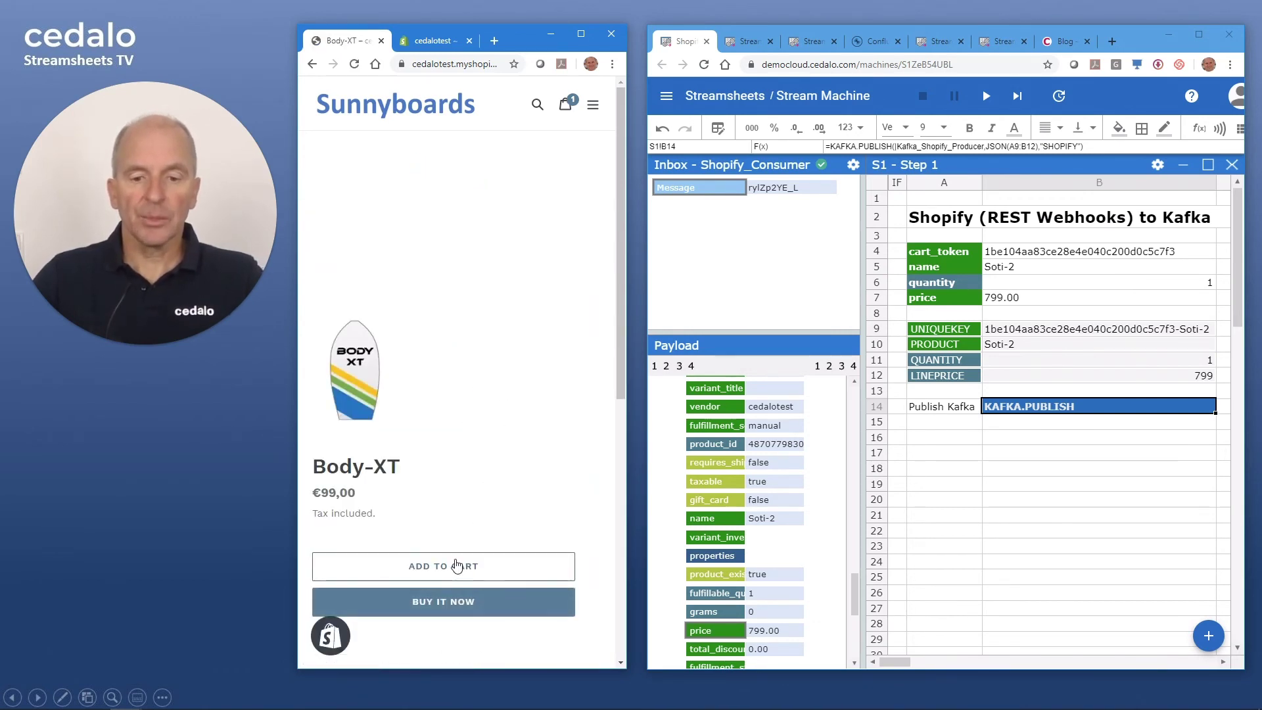
left_click(457, 566)
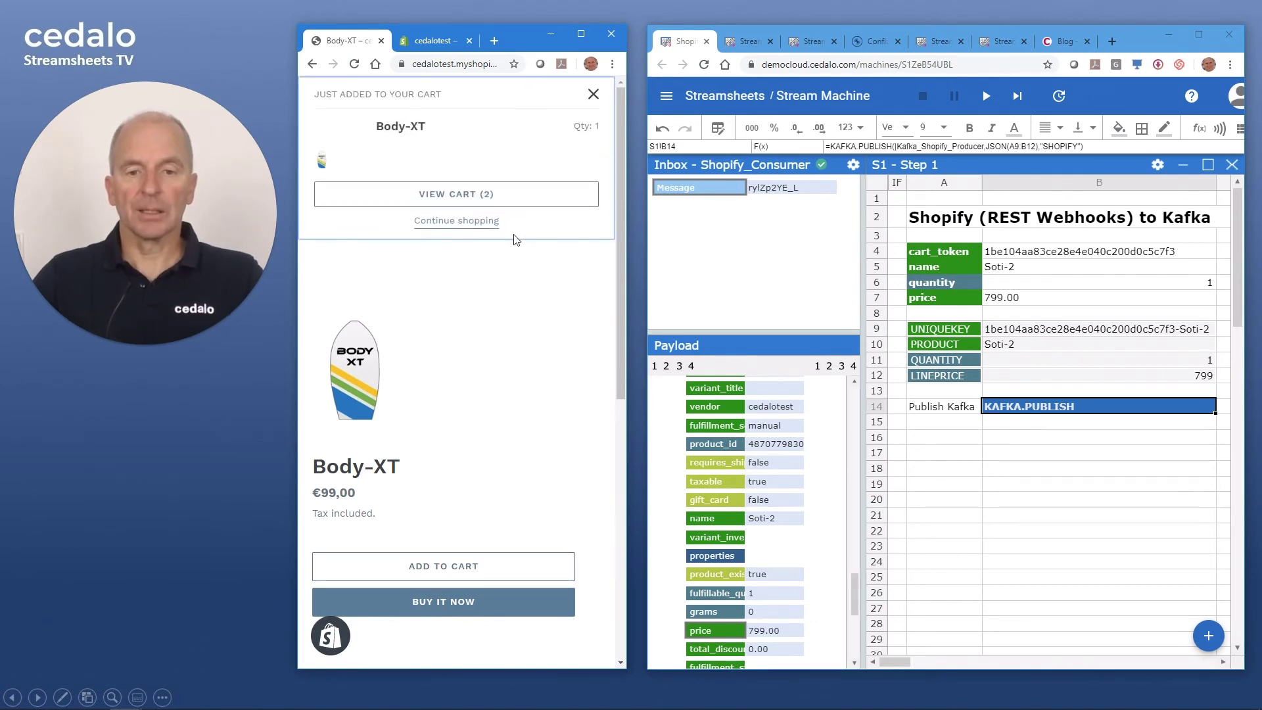
- Set the cart to 2 Body-XT and 3 Togu-2, then proceed to checkout
left_click(489, 197)
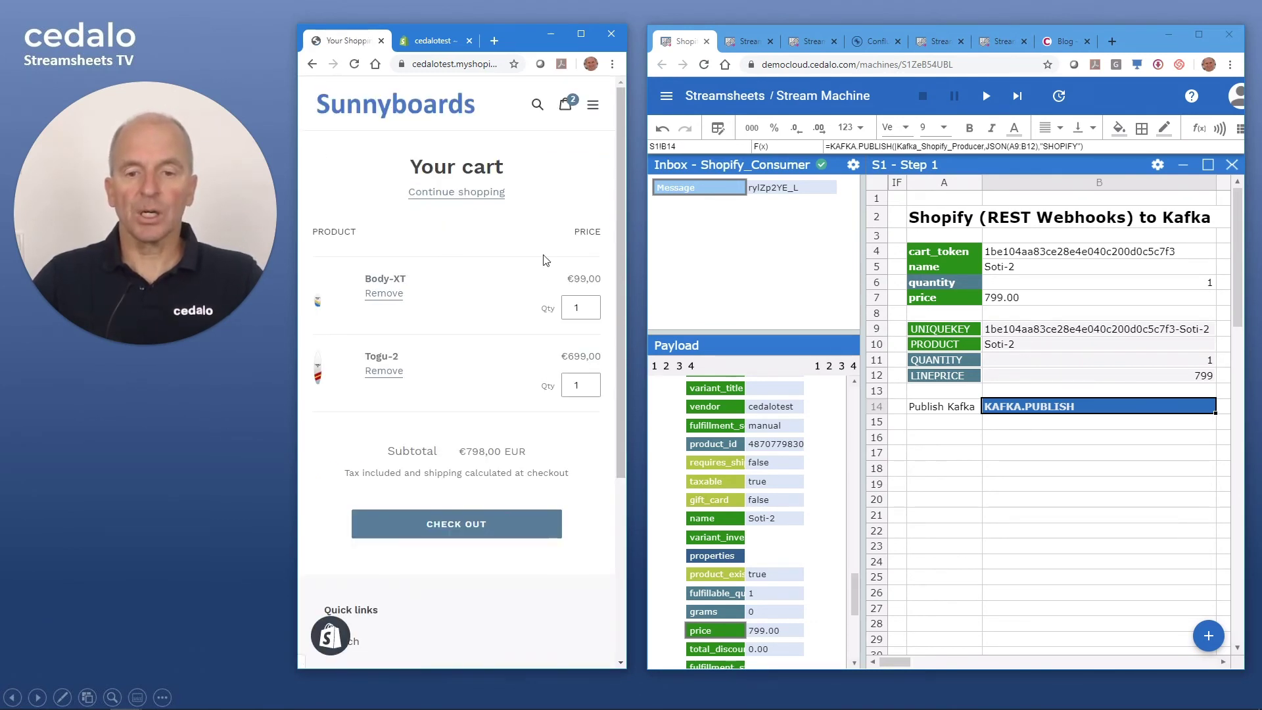
left_click(592, 305)
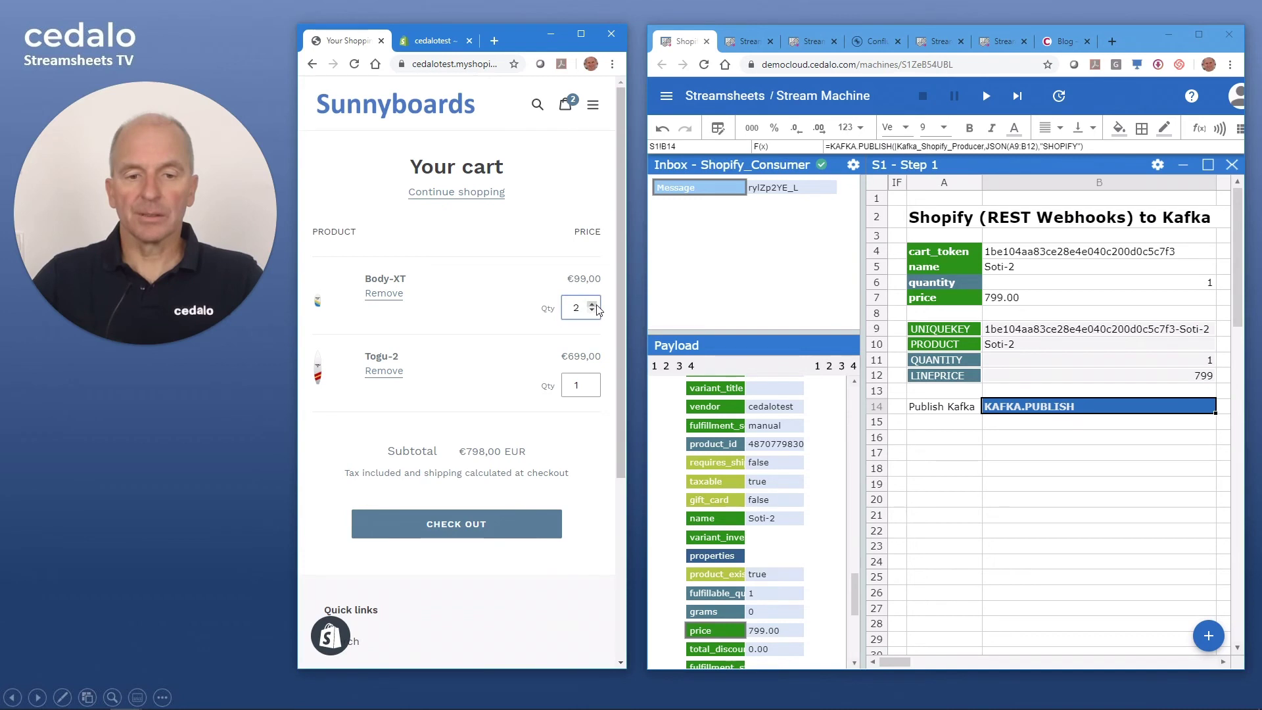
double_click(591, 381)
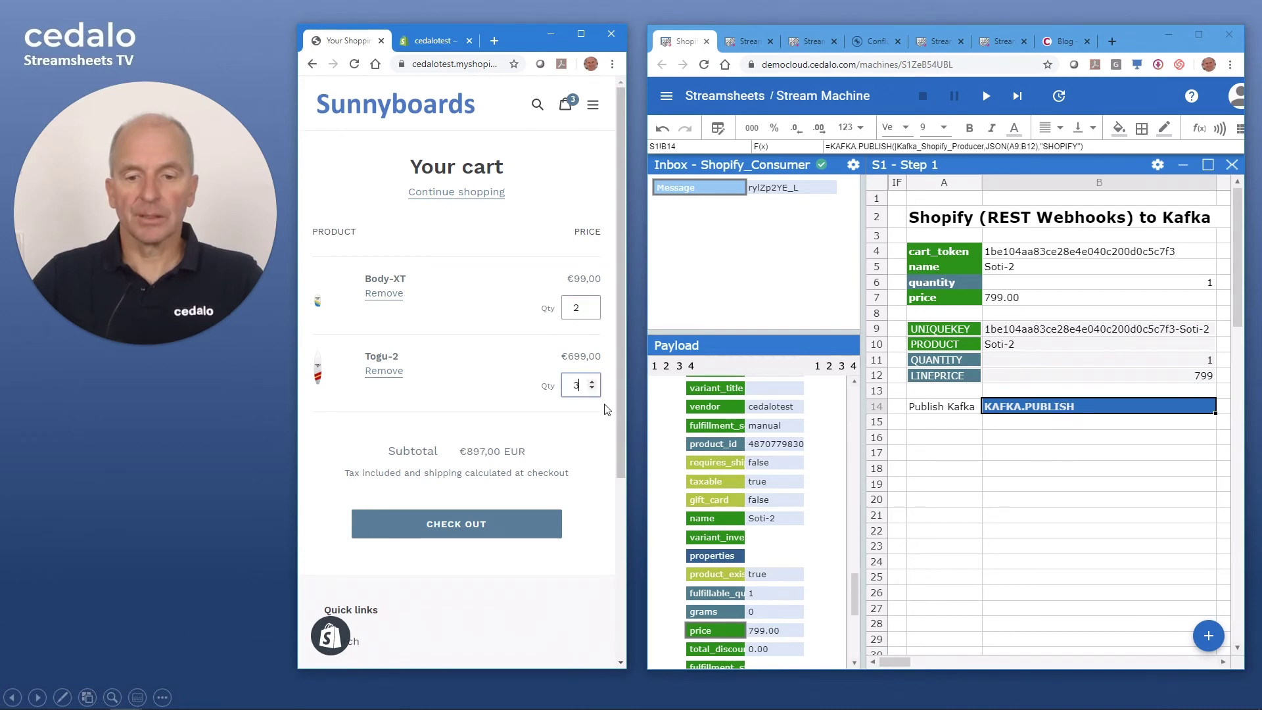
left_click(481, 527)
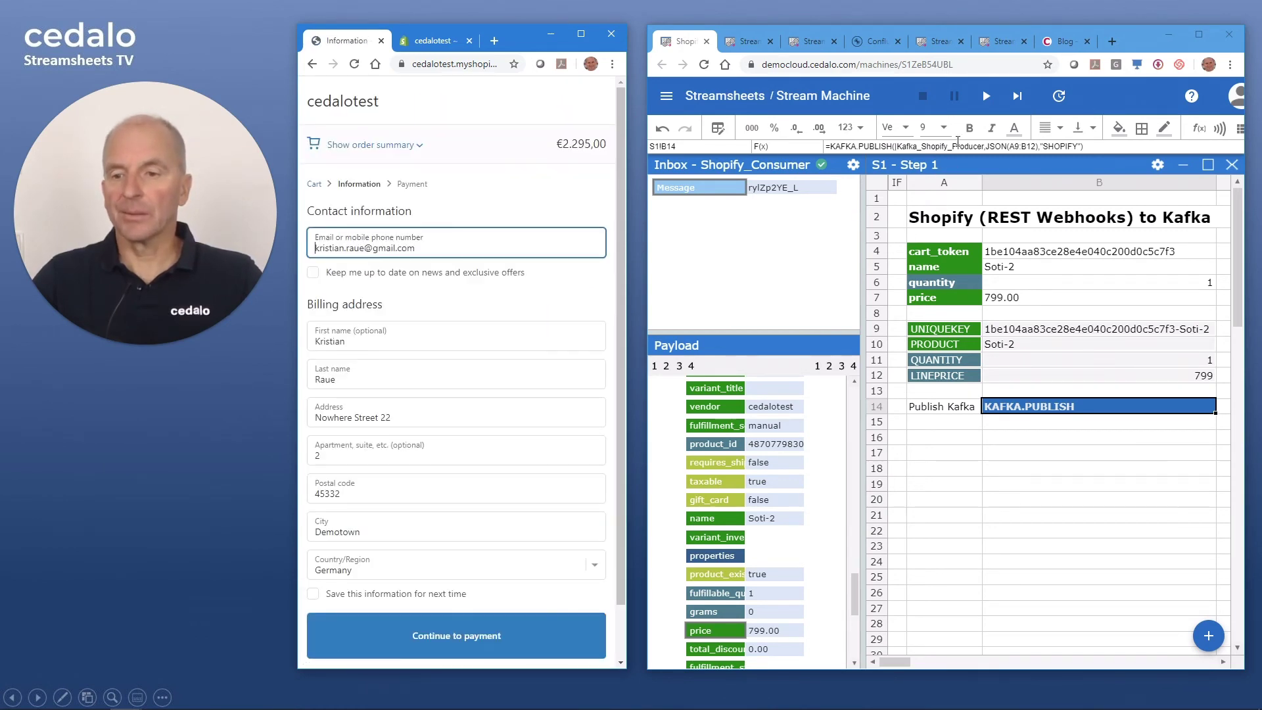
- Start the Streamsheets machine and advance the checkout to payment, saving the information for next time
left_click(986, 95)
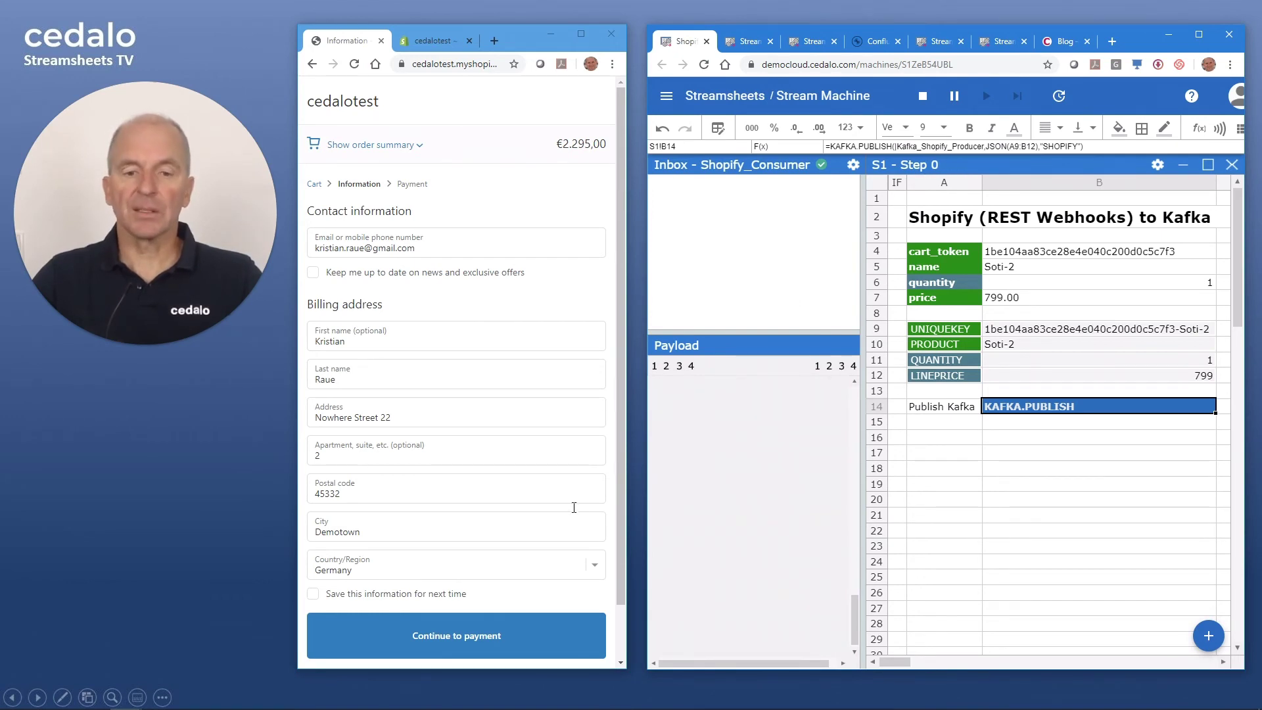
left_click(525, 608)
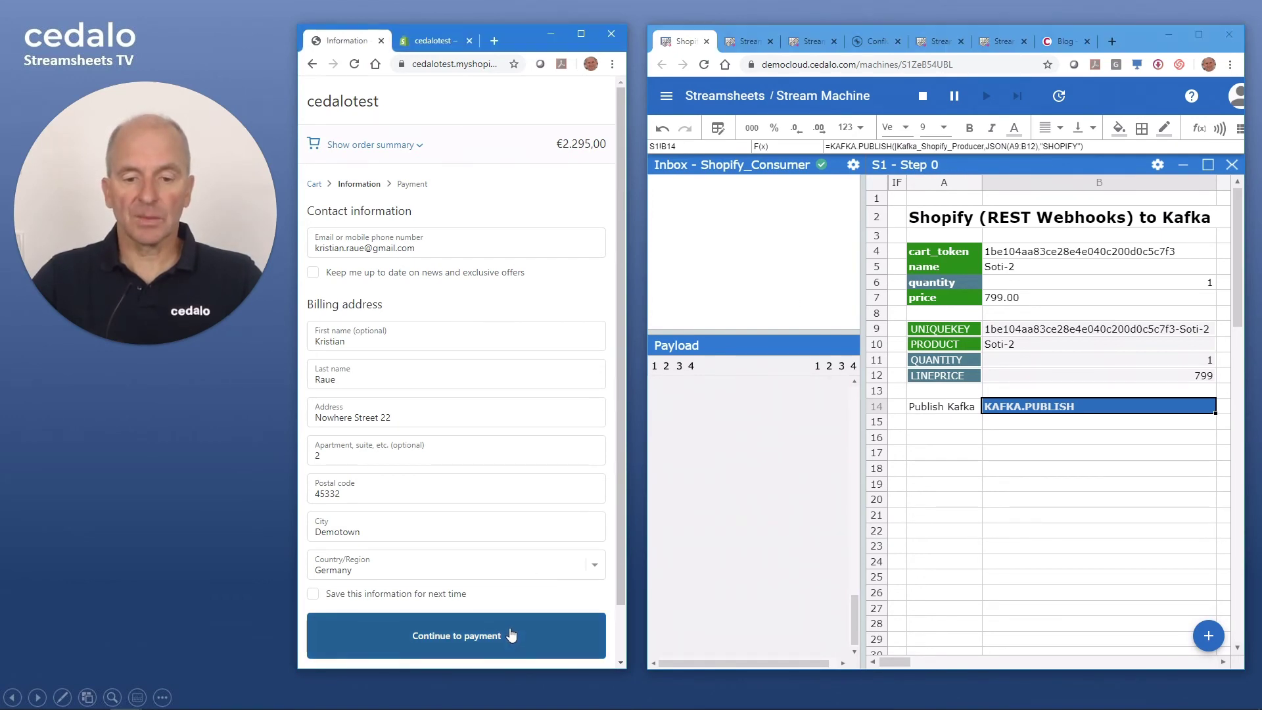
left_click(387, 595)
left_click(453, 636)
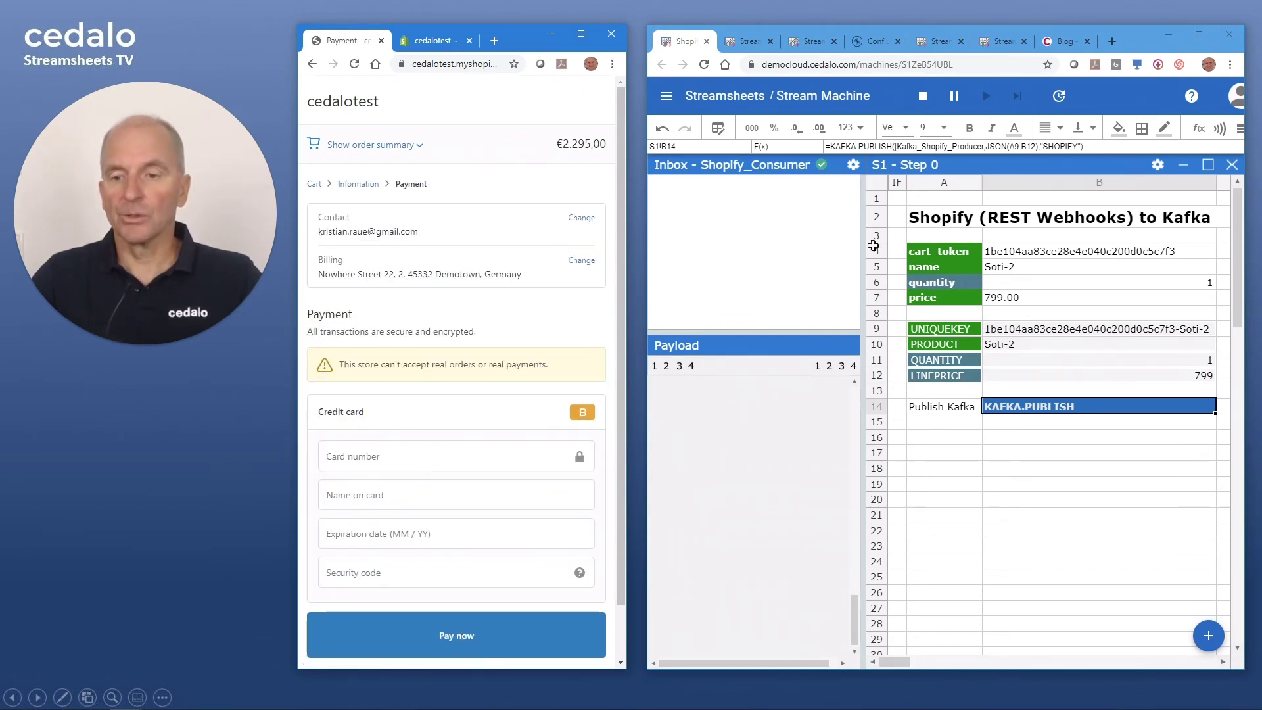
left_click(468, 638)
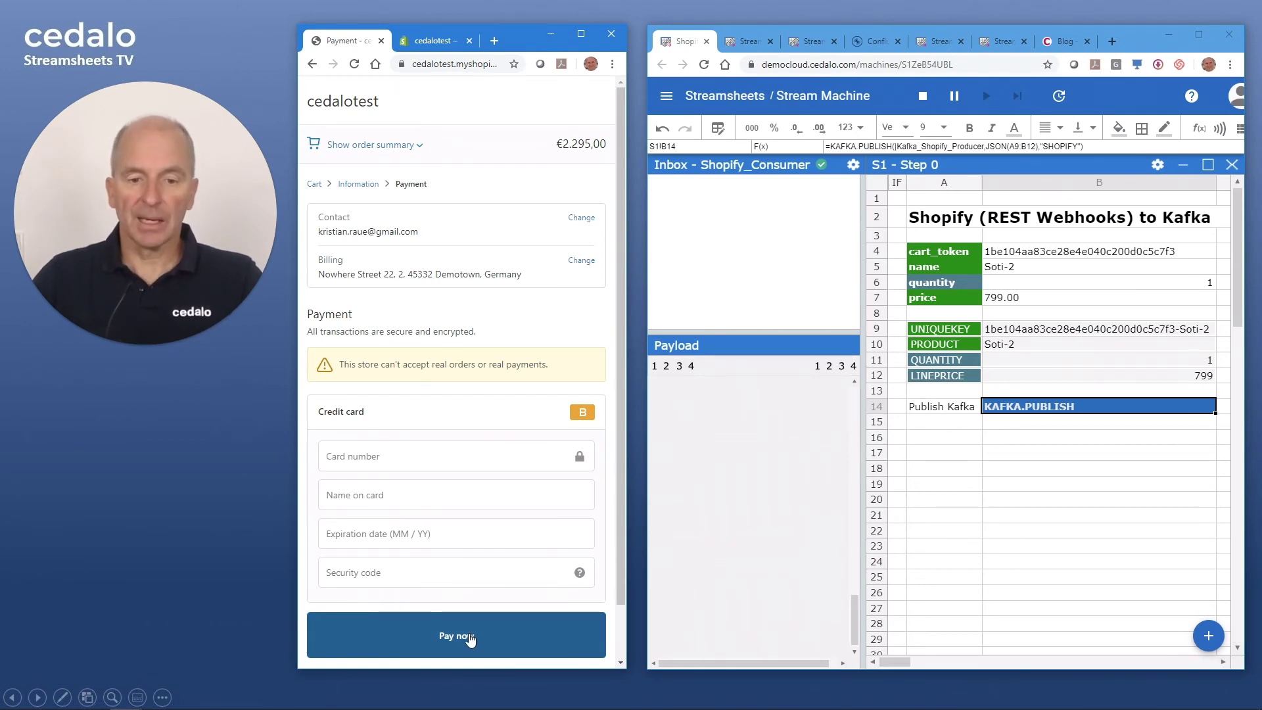
- Enter the test card number, cardholder name, expiry date and security code, then pay
left_click(403, 456)
type("1")
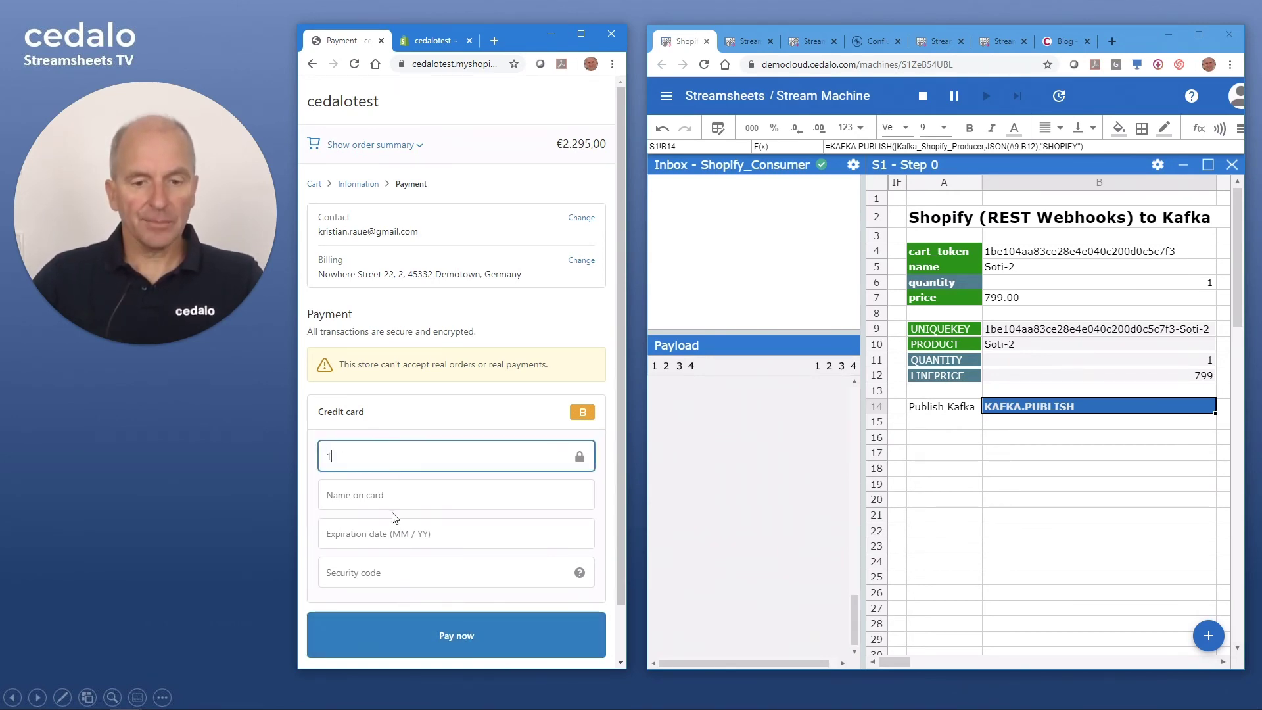
left_click(392, 500)
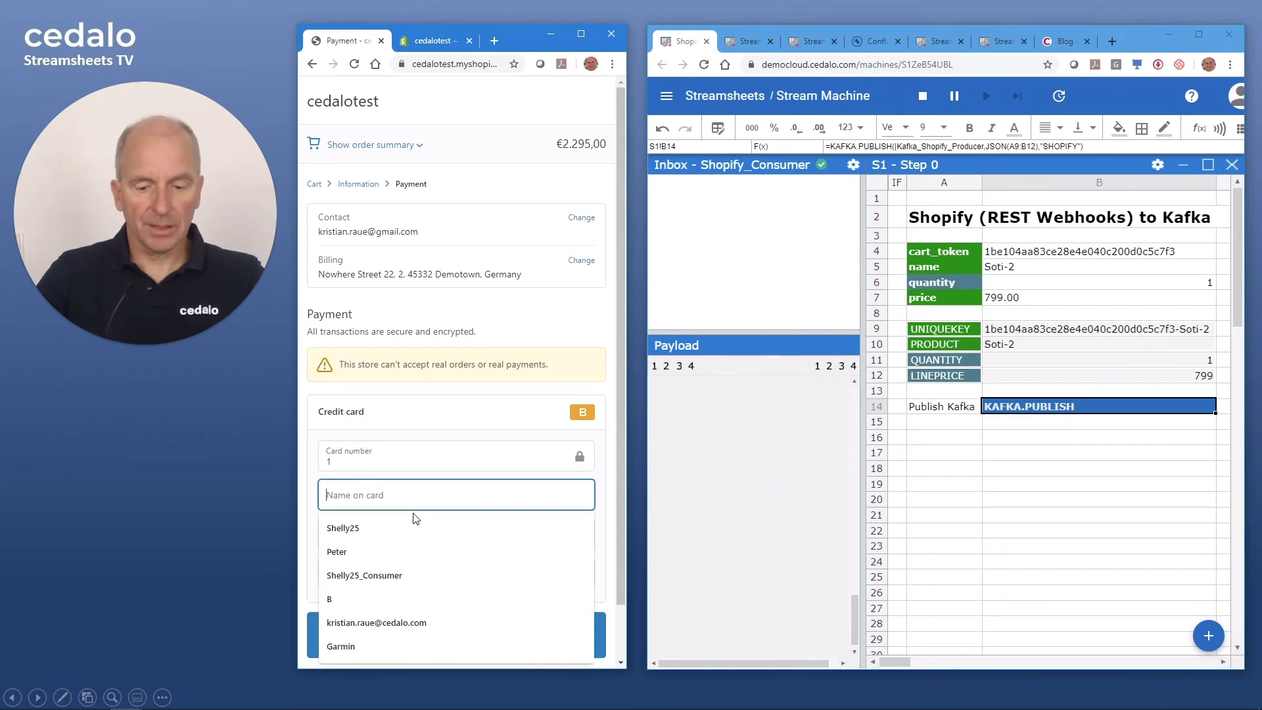
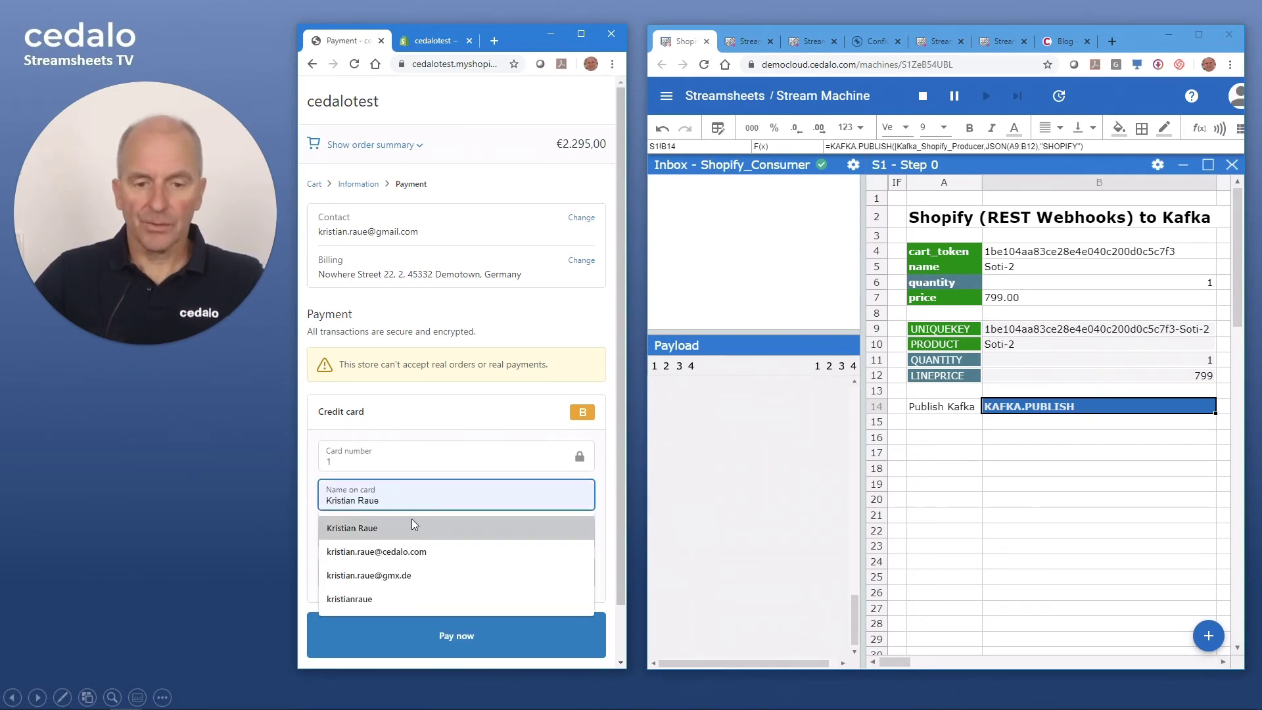
left_click(410, 527)
left_click(383, 536)
type("0222")
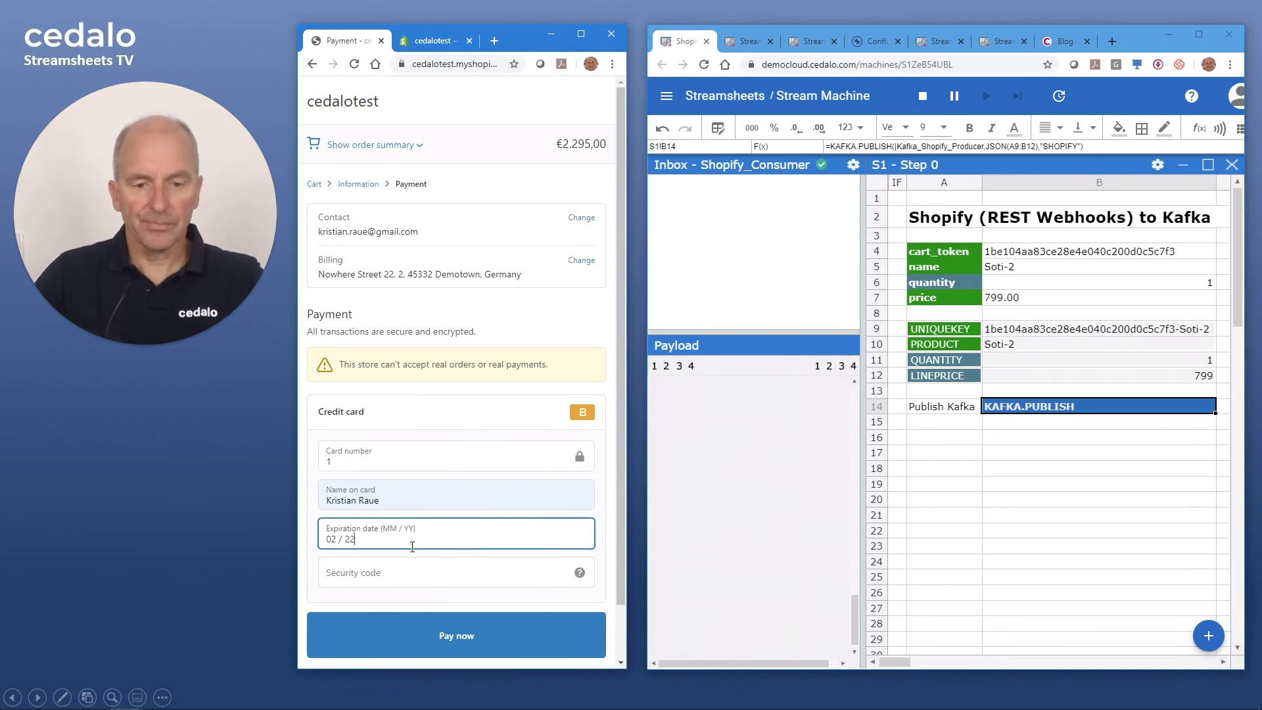
left_click(406, 564)
type("222")
left_click(455, 641)
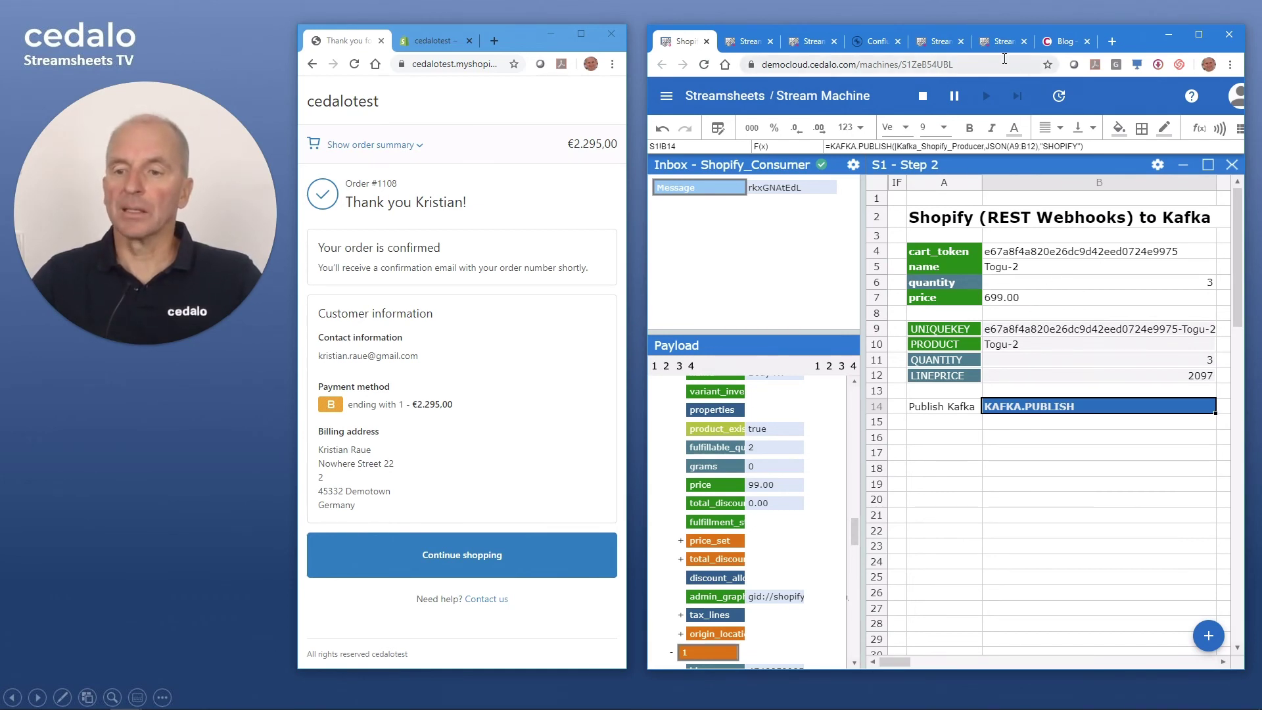
- Inspect the SHOPIFY topic's Togu-2 and Body-XT messages full-screen in Confluent, then restore the window
left_click(874, 41)
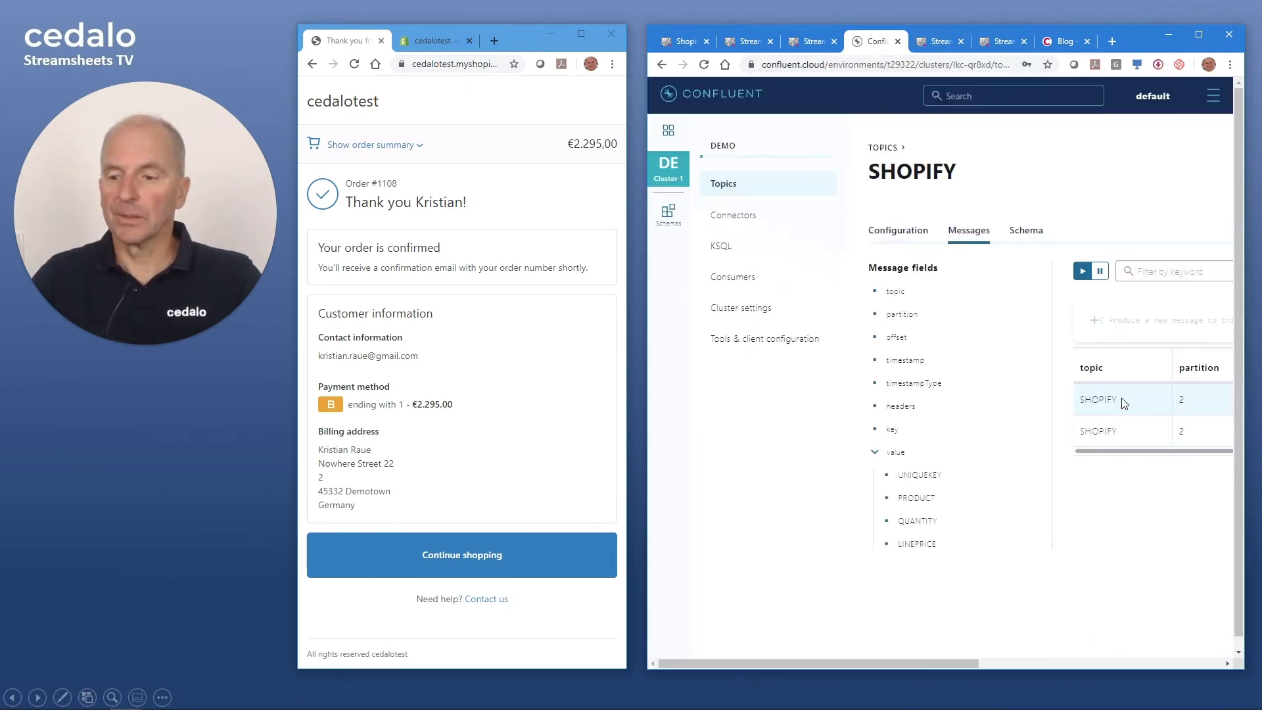
left_click(1199, 34)
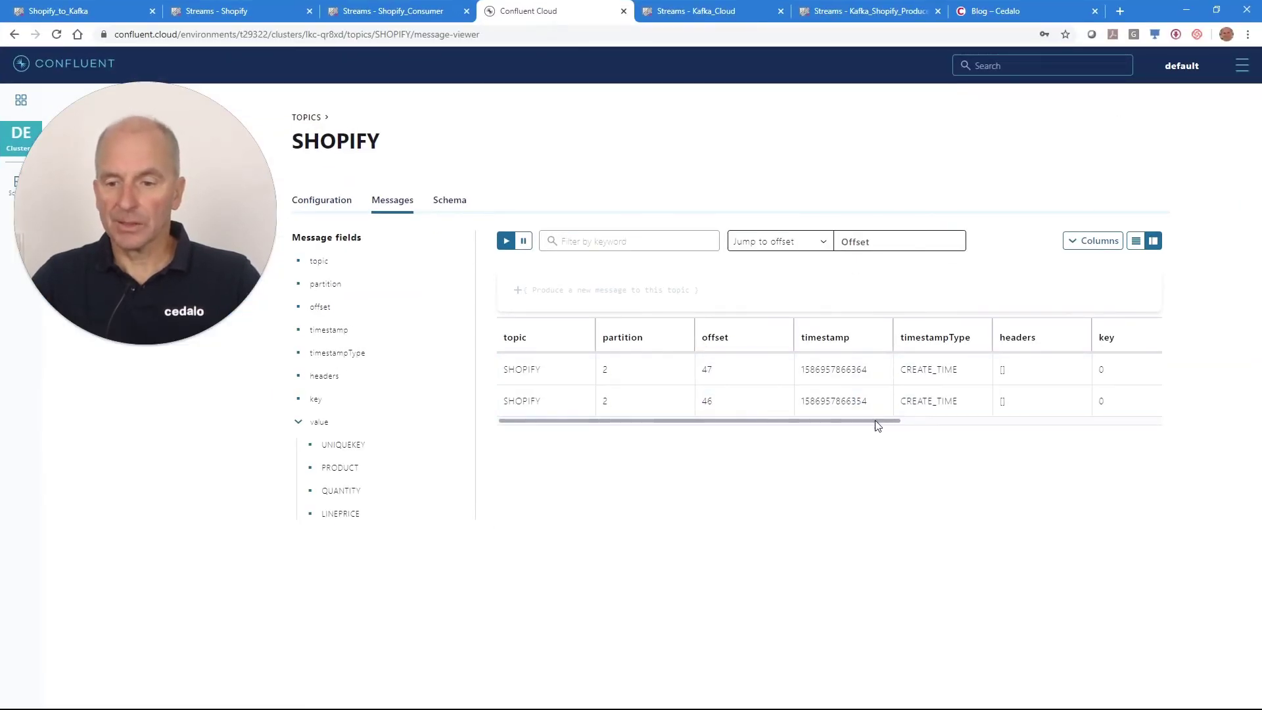
left_click_drag(877, 424, 1133, 419)
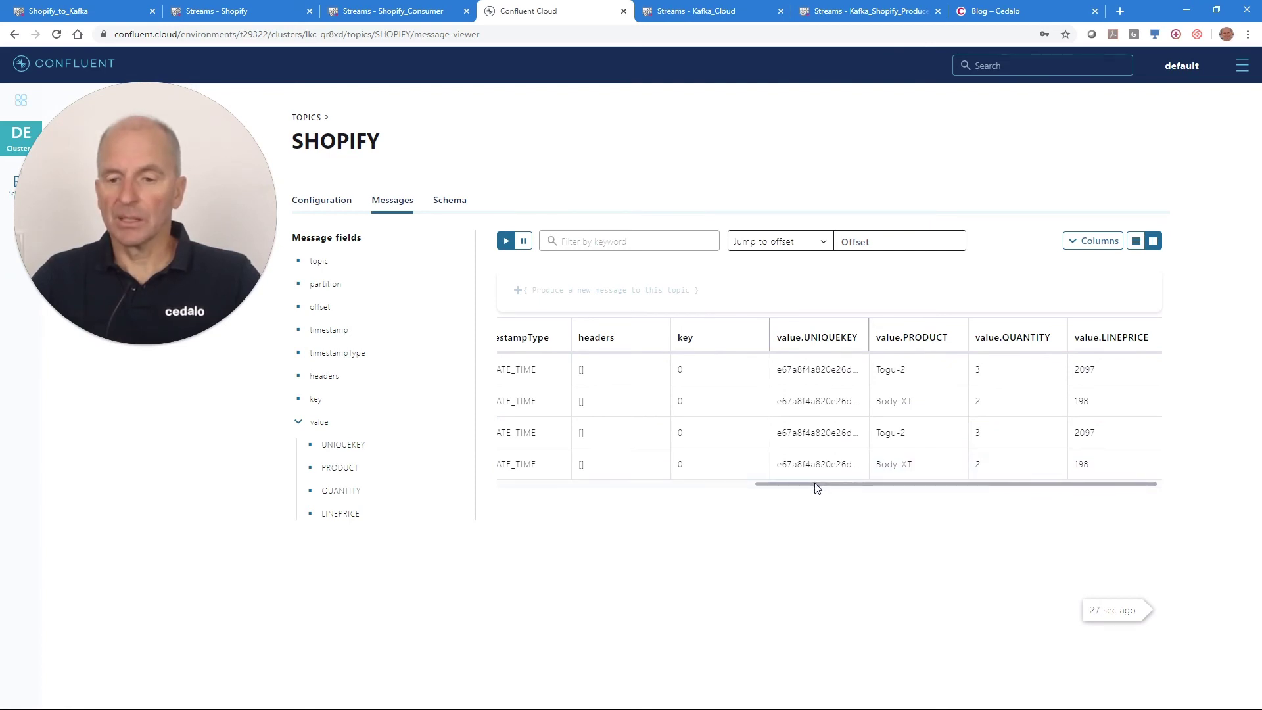
left_click_drag(815, 487, 854, 484)
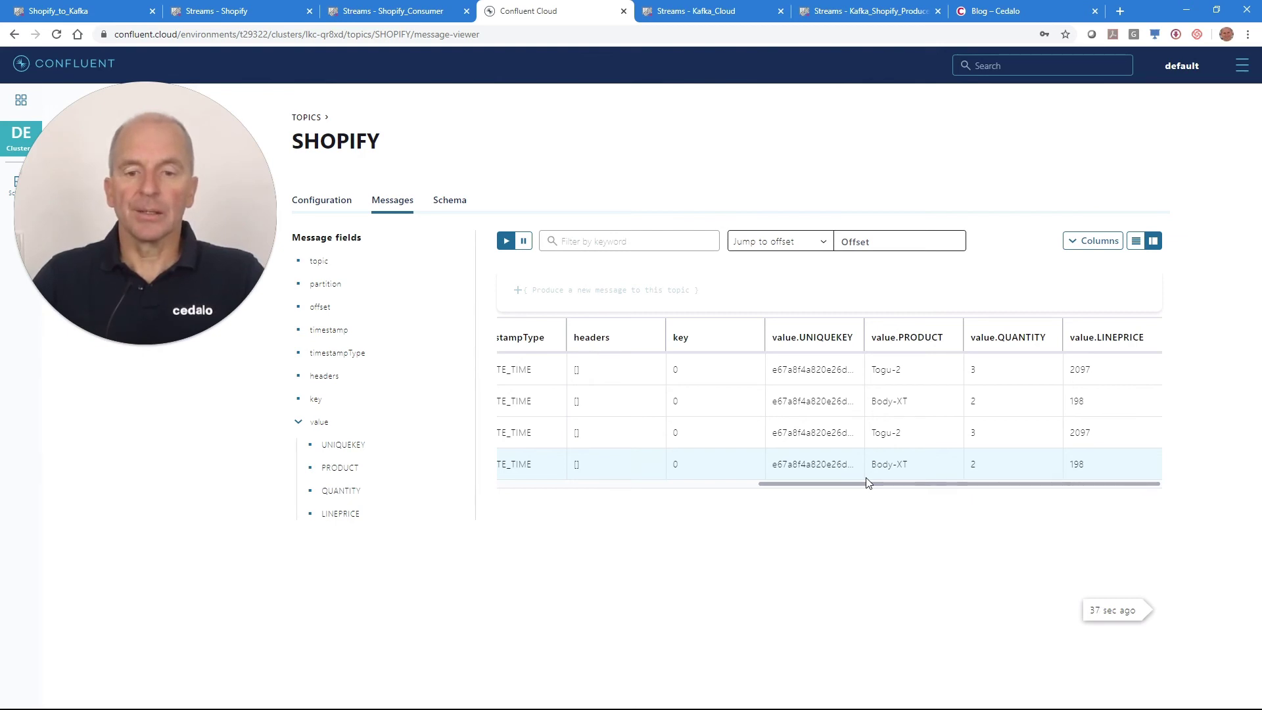
left_click_drag(867, 483, 919, 487)
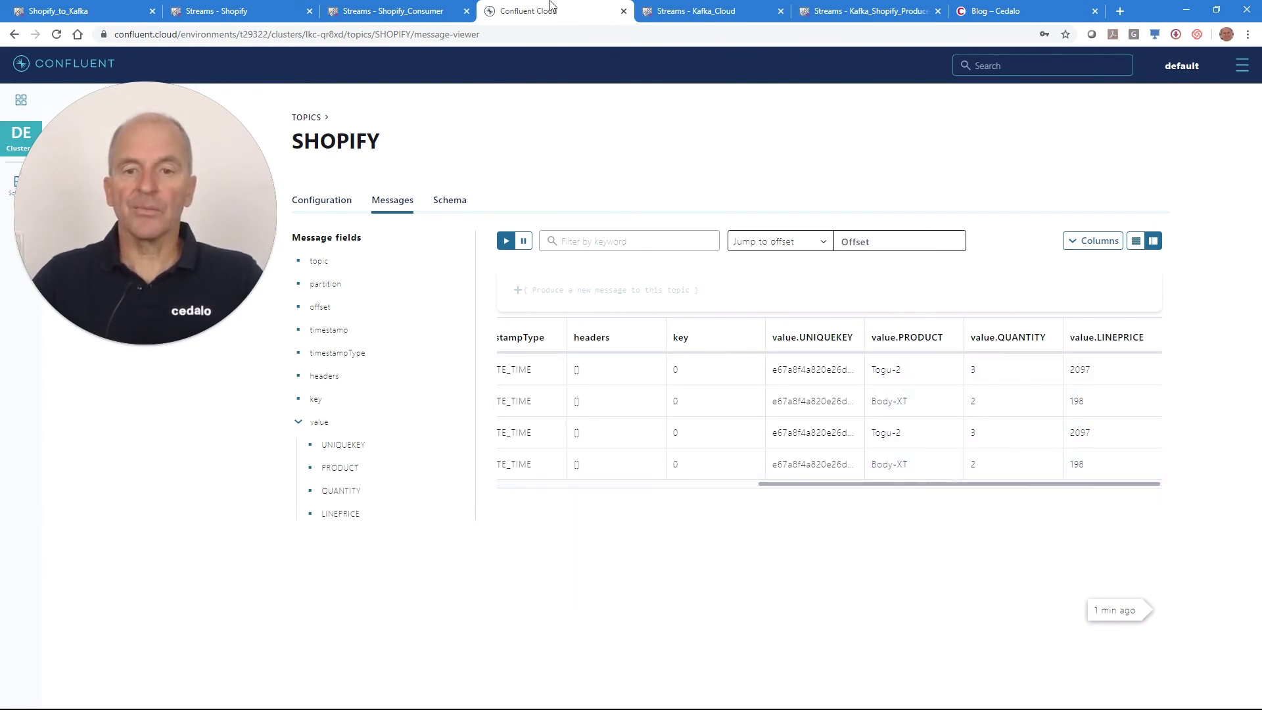
left_click(1218, 12)
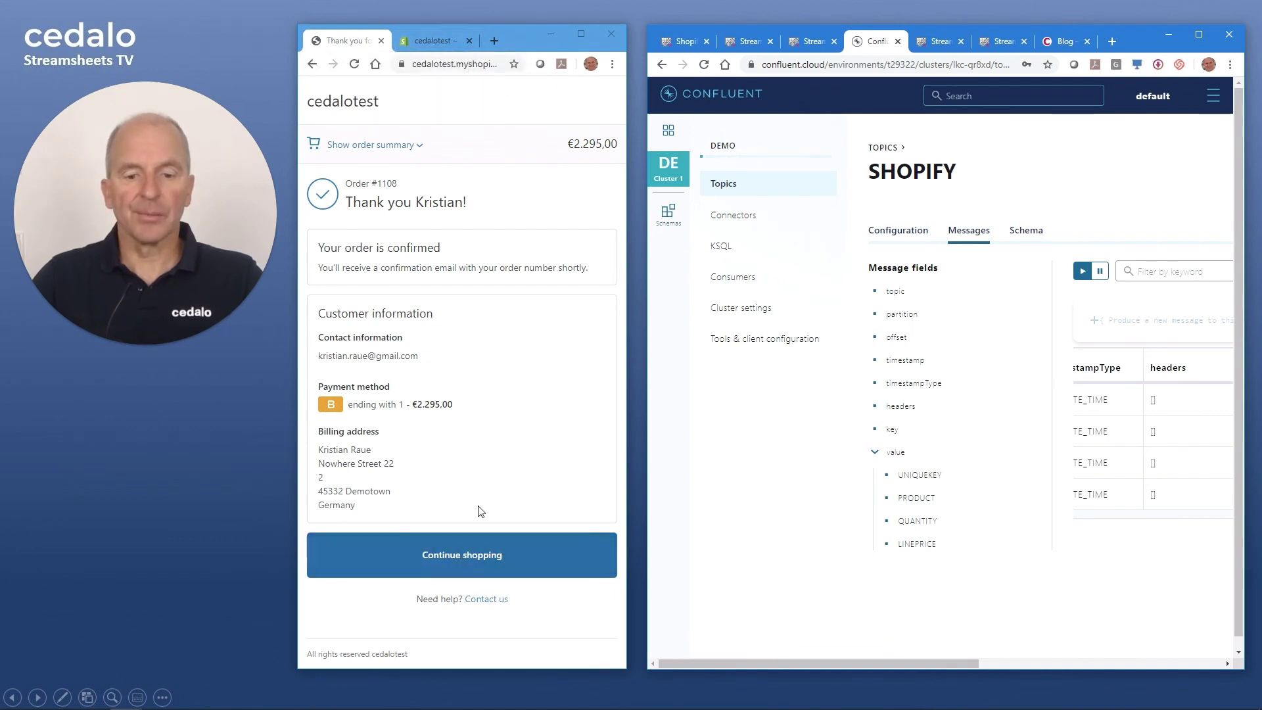
- Return the shop to its home page and bring the Togu-2 Stream Machine sheet back beside it
left_click(366, 110)
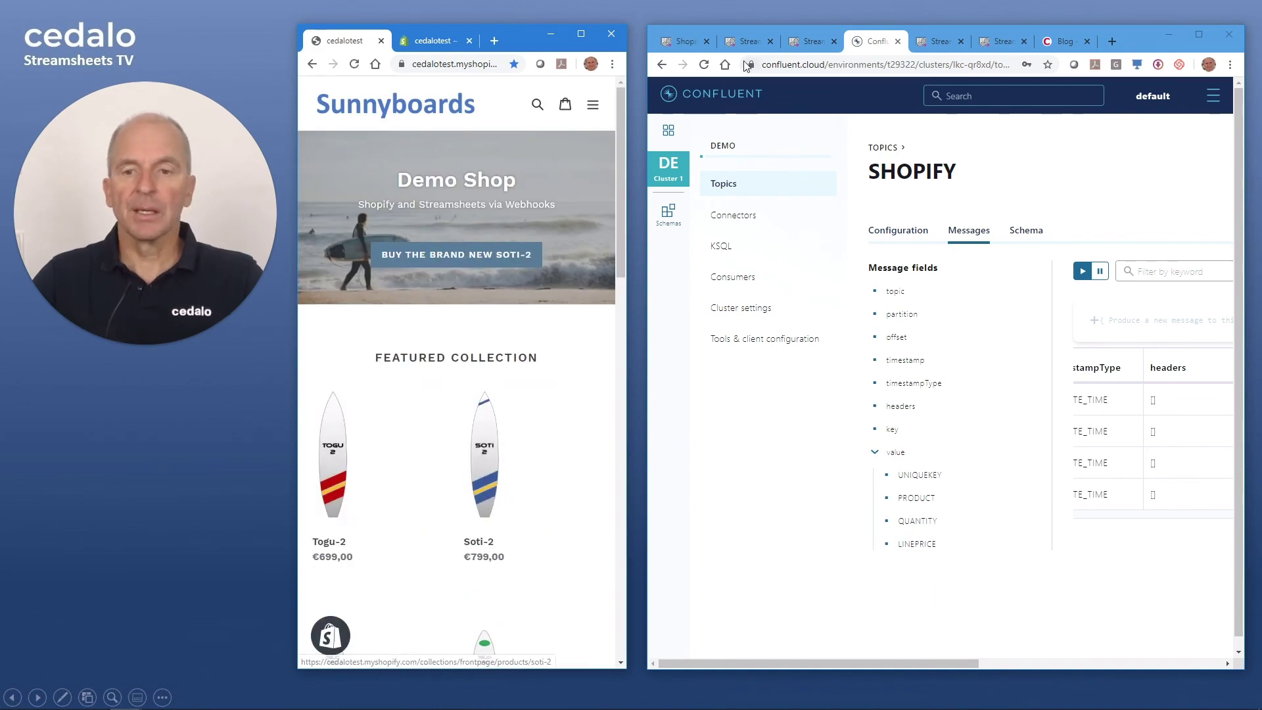
left_click(684, 41)
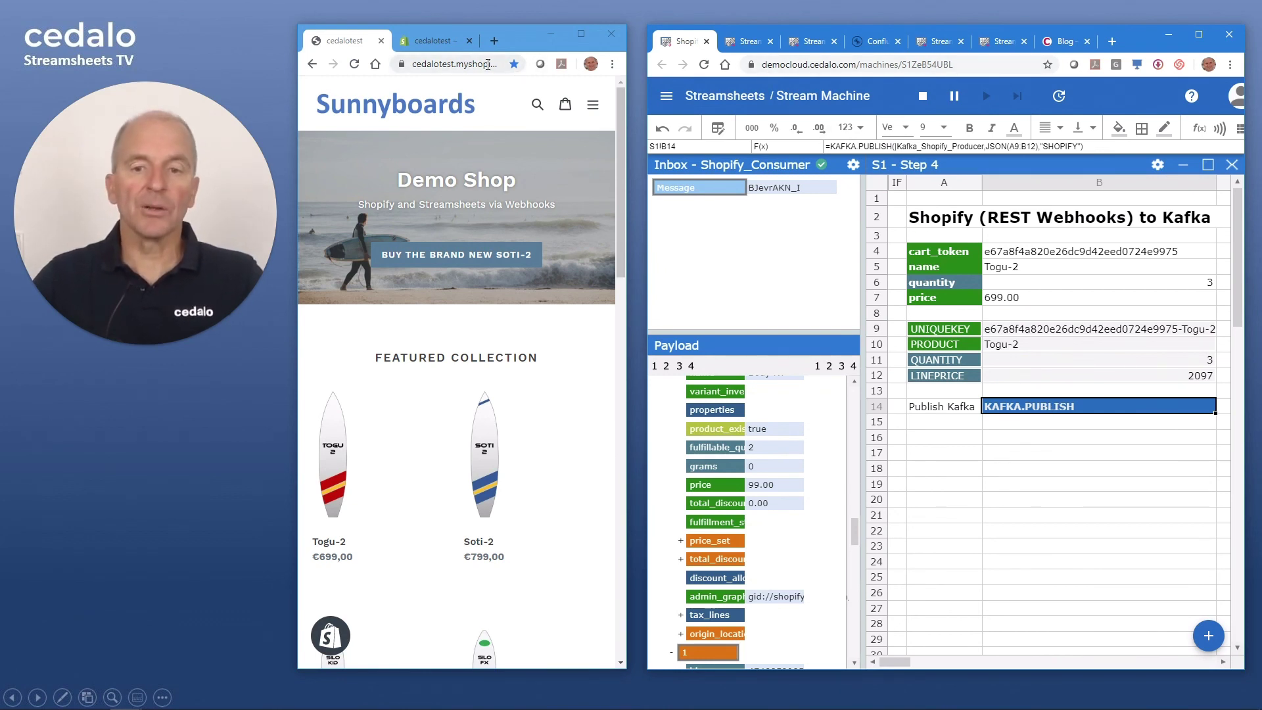
left_click(870, 41)
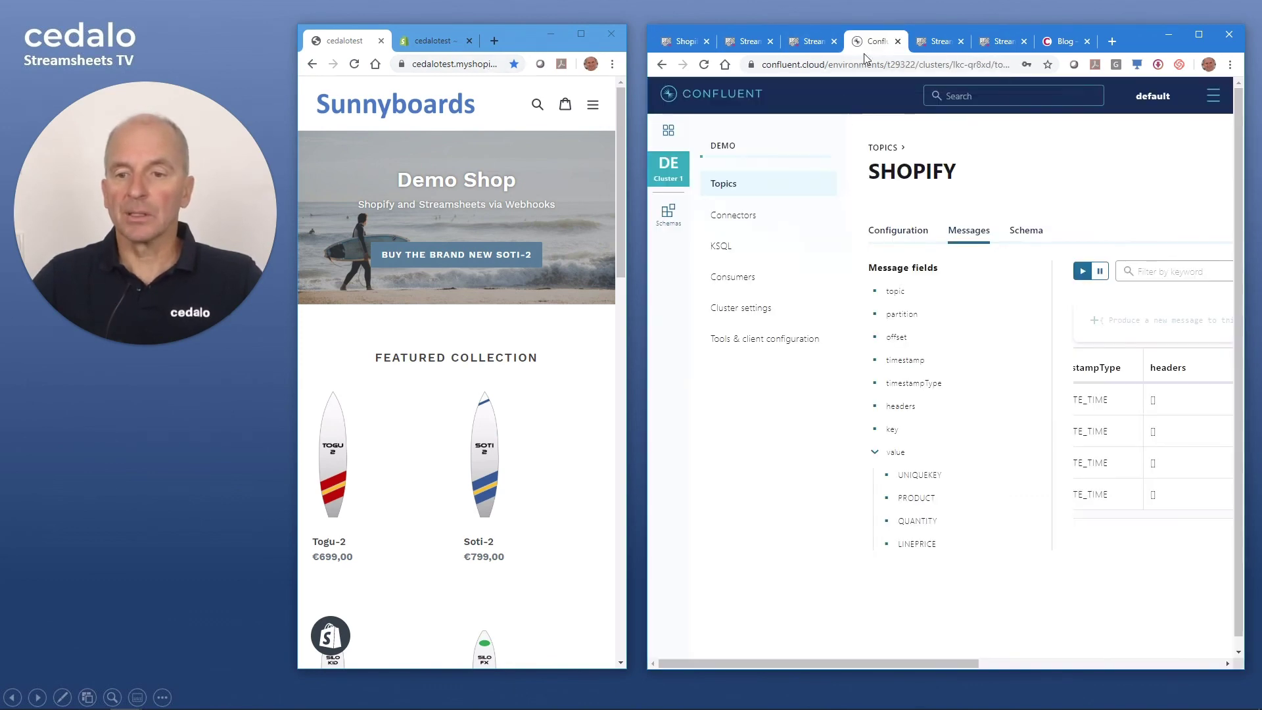
left_click(677, 42)
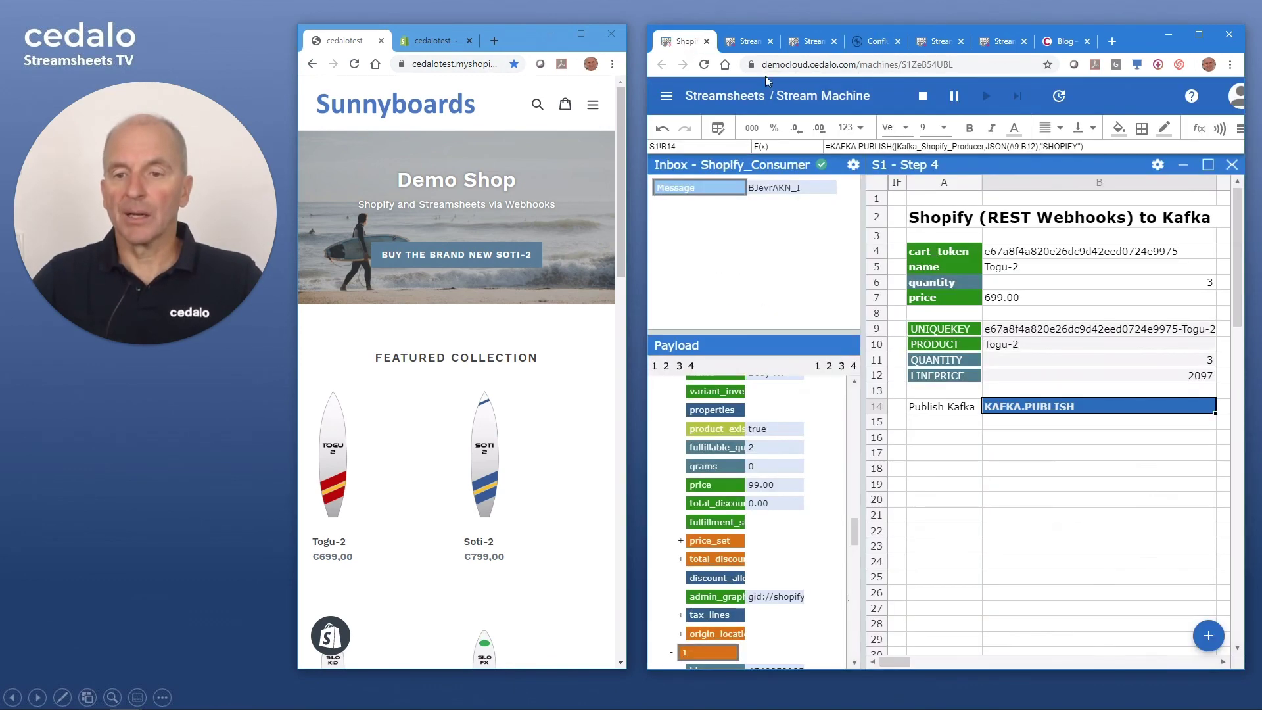